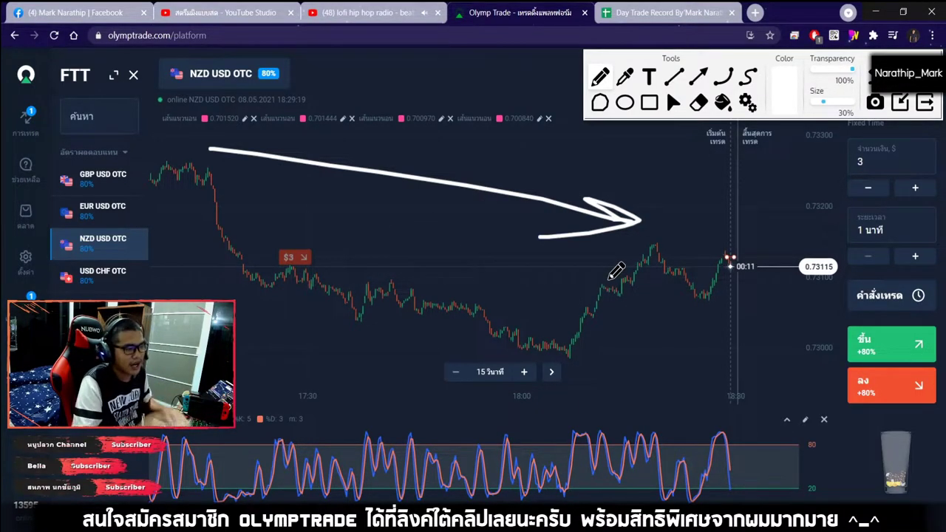
Clear the trend arrow from the chart and draw a falling arrow ahead of the latest NZD USD OTC candles.
left_click(702, 102)
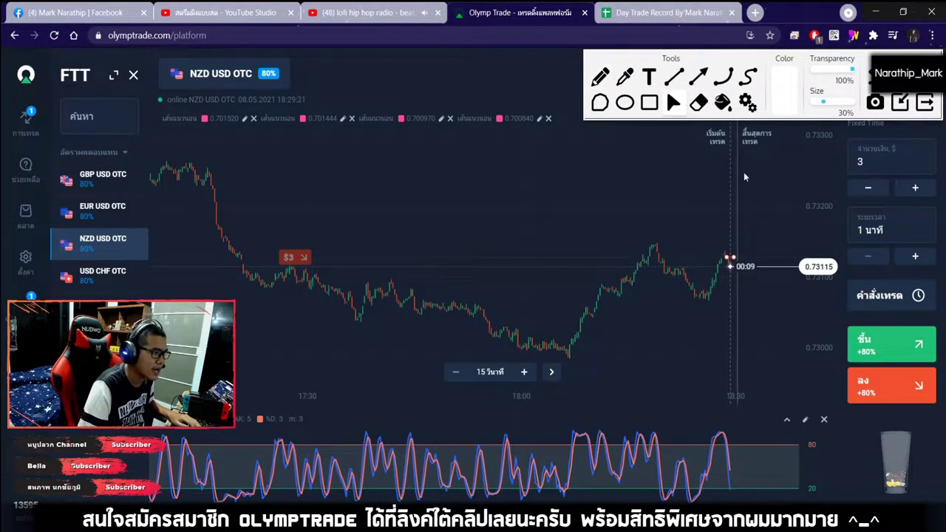
scroll(702, 129, "up", 3)
key("ctrl+shift+1")
mouse_move(573, 149)
left_mouse_down()
mouse_move(786, 333)
mouse_move(722, 325)
left_mouse_up()
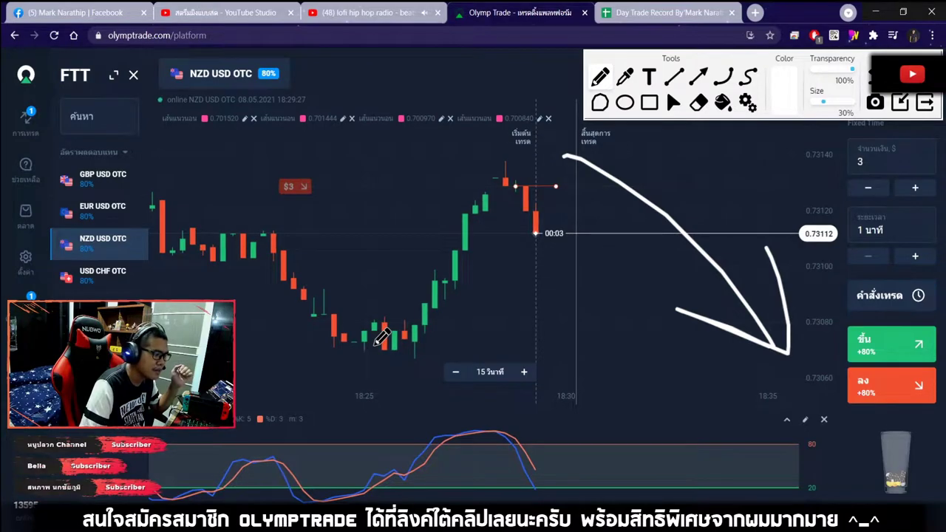
Draw a rising arrow along the last rally, a second falling arrow from its peak, and a circle around the stochastic peak.
mouse_move(468, 187)
left_mouse_down()
mouse_move(473, 179)
mouse_move(486, 231)
left_mouse_up()
left_click_drag(433, 206, 473, 180)
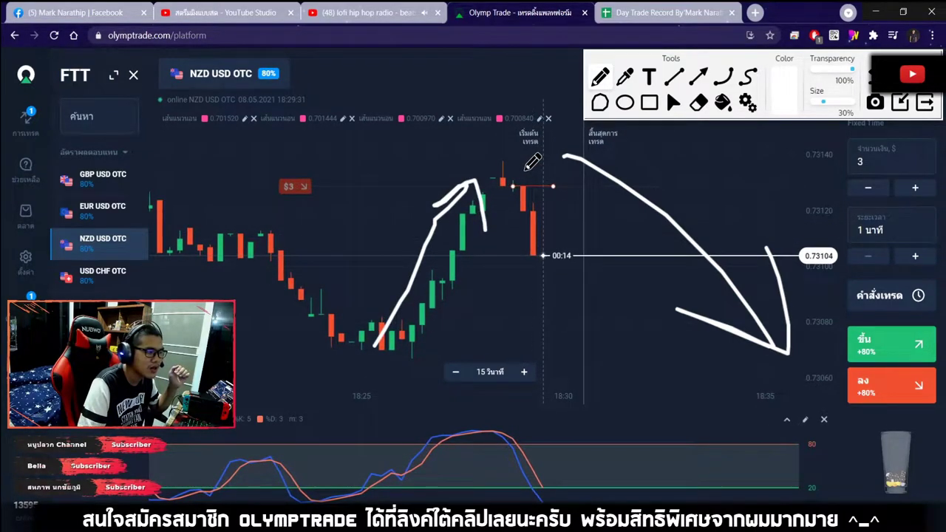
mouse_move(548, 179)
left_mouse_down()
mouse_move(667, 340)
mouse_move(706, 267)
left_mouse_up()
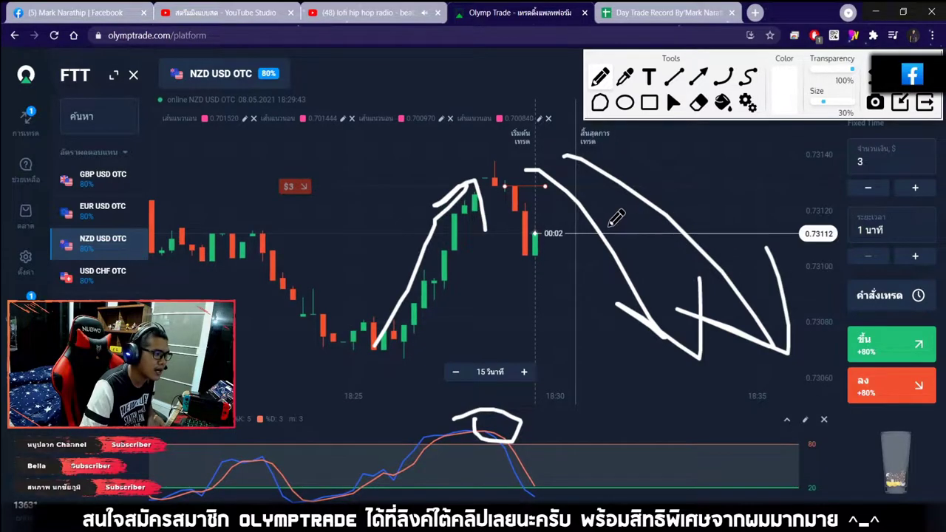
Erase all chart annotations, exit the drawing overlay and dismiss the closed-trade notification.
key("Delete")
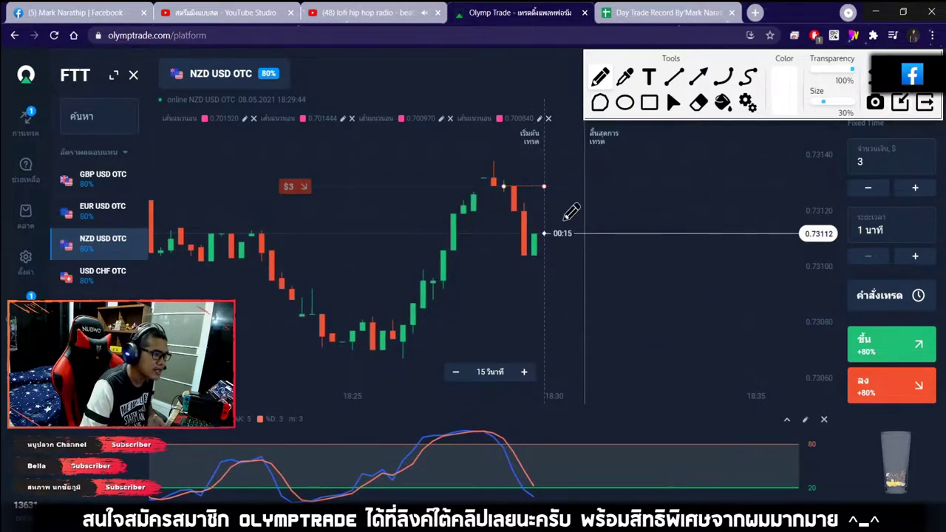
left_click(922, 106)
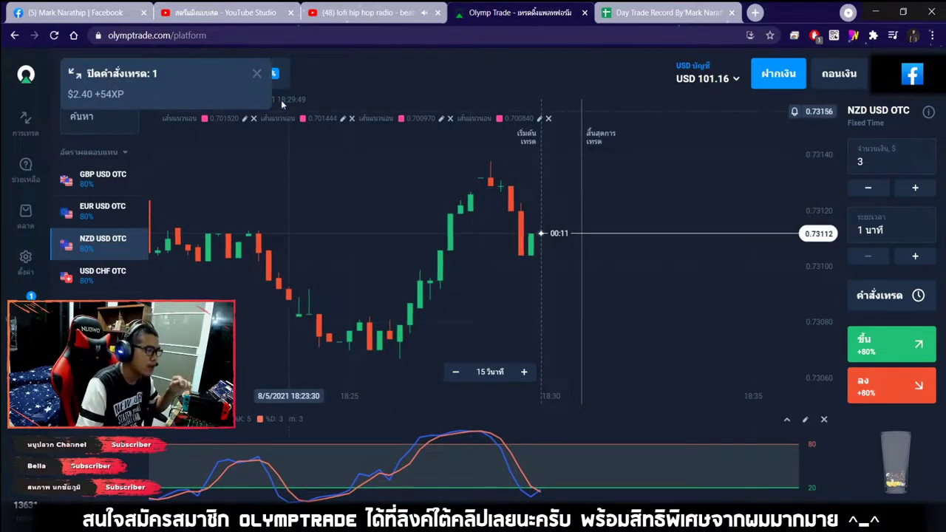
left_click(257, 70)
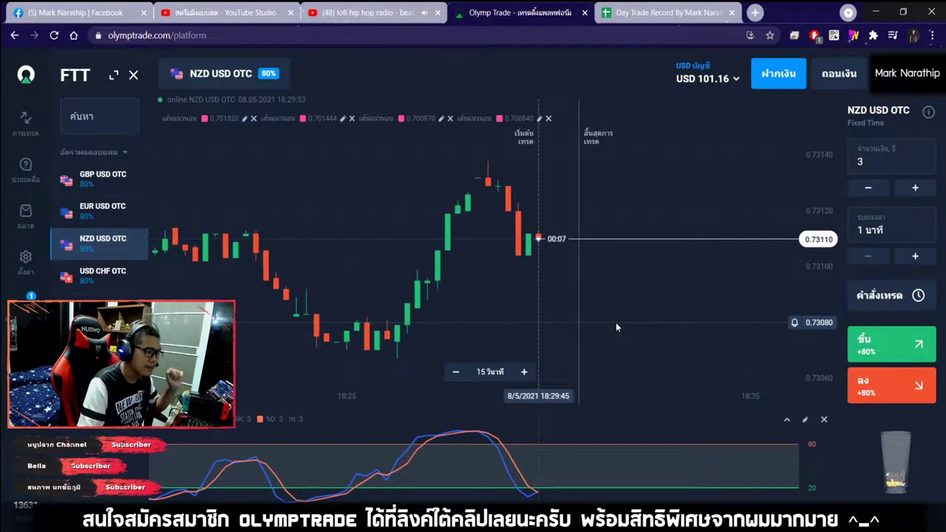
scroll(616, 322, "down", 2)
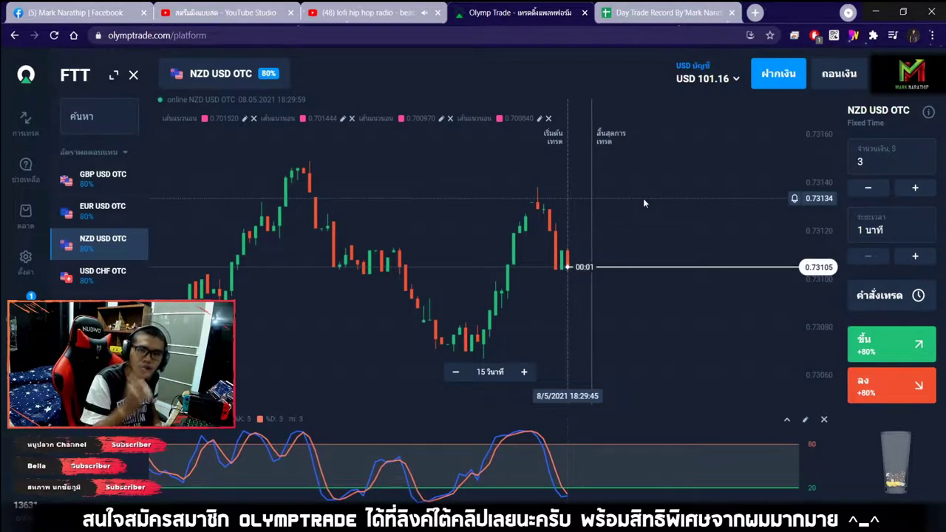
scroll(643, 198, "up", 3)
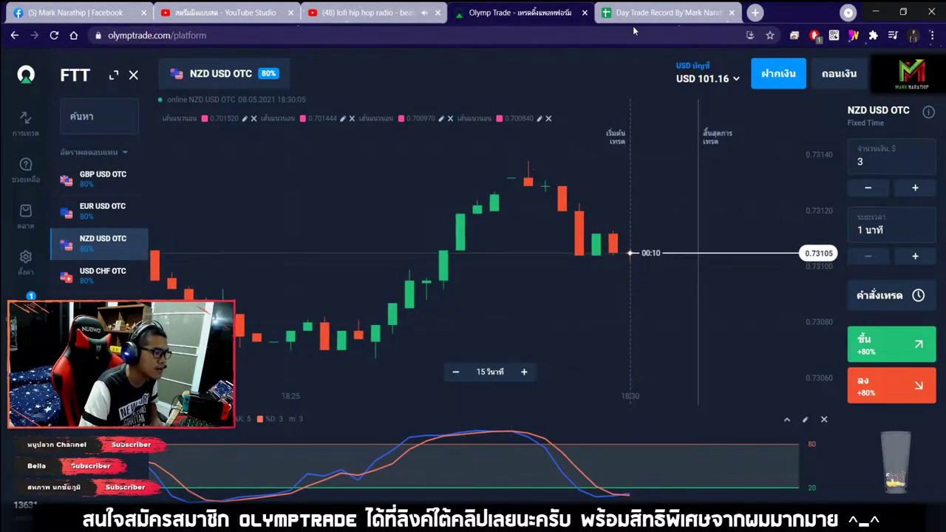
Switch to the Day Trade Record spreadsheet and record trade 1 with size 3 and result ชนะ.
left_click(661, 13)
left_click(373, 283)
type("3")
key("Return")
left_click(432, 285)
left_click(439, 303)
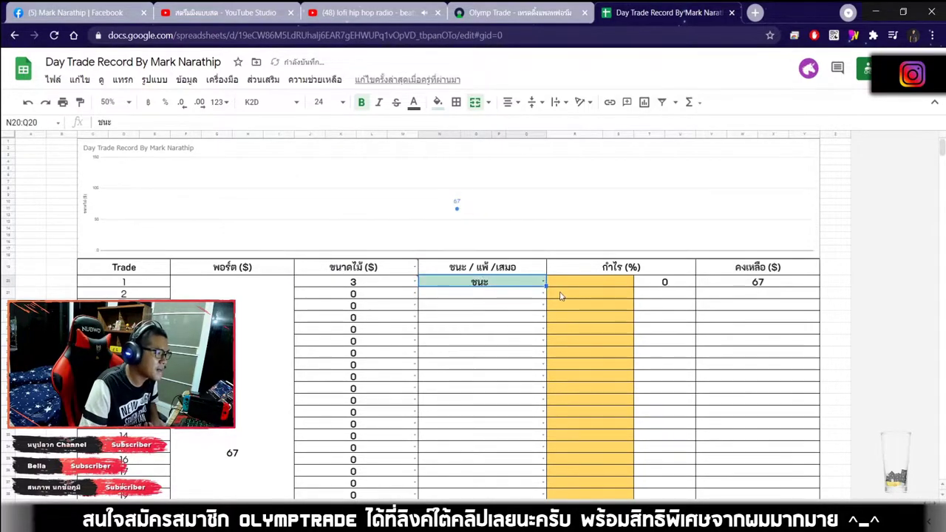
Check the trading platform, return to the spreadsheet and enter 80 as trade 1's profit percentage.
left_click(517, 12)
left_click(661, 12)
left_click(604, 283)
type("80")
key("Return")
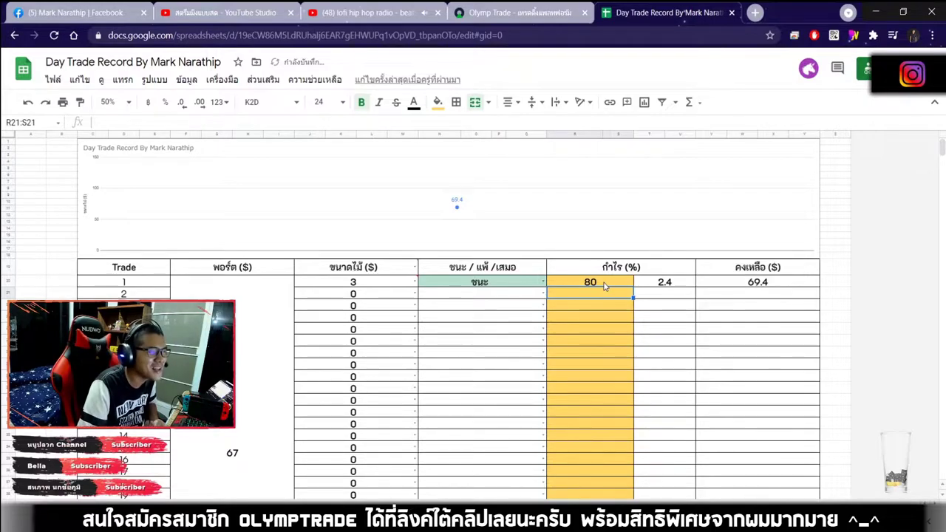
Examine the spreadsheet's totals row, including the total profit cell and its sum formula.
scroll(604, 285, "down", 6)
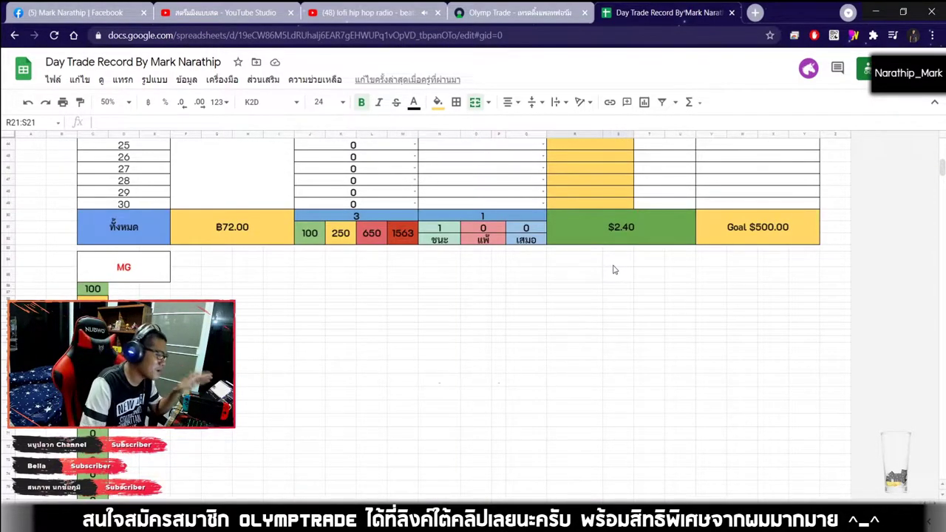
left_click(628, 236)
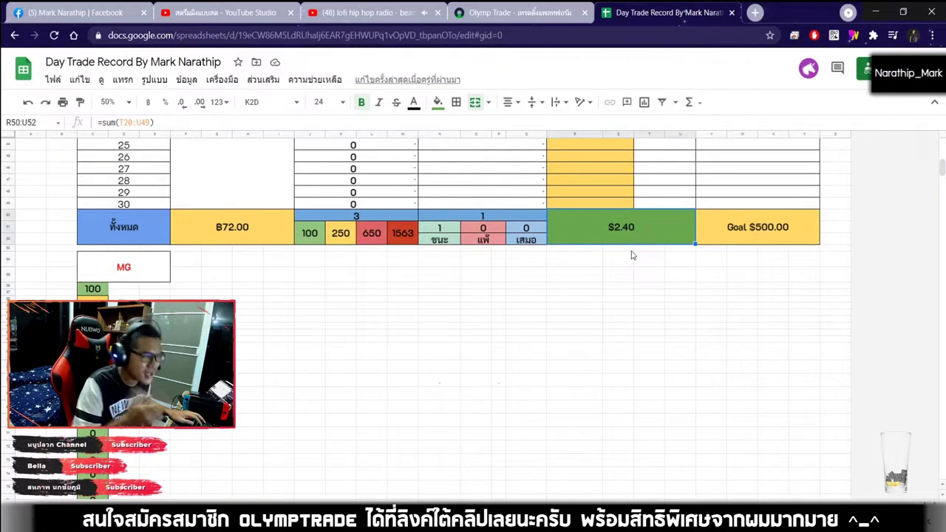
scroll(633, 255, "up", 4)
scroll(635, 265, "down", 4)
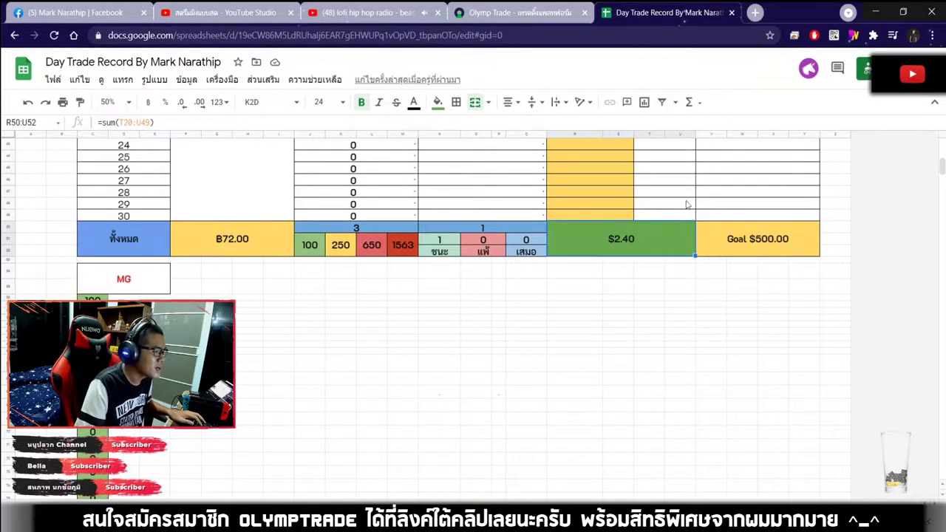
scroll(634, 271, "up", 5)
scroll(634, 271, "down", 5)
scroll(633, 273, "down", 1)
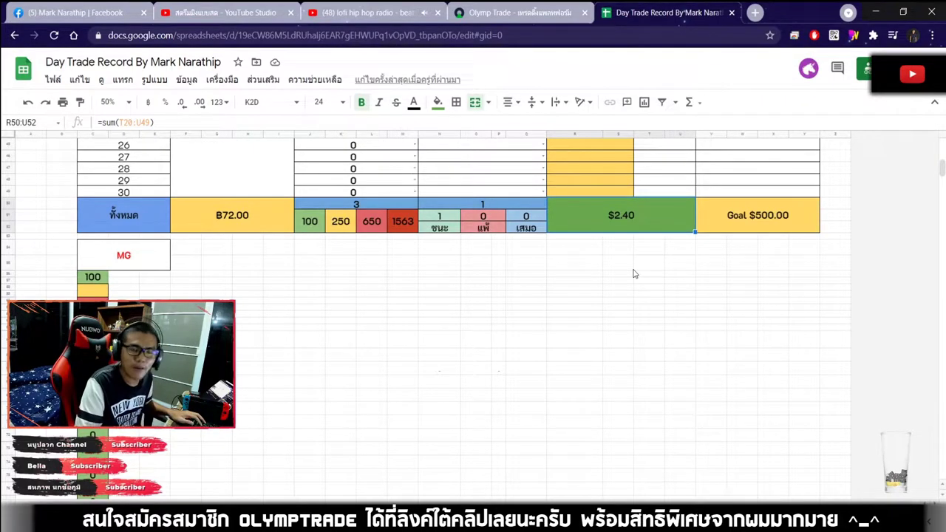
Set the size of trade 2 to 3 and select its result cell.
scroll(562, 237, "up", 10)
left_click(318, 251)
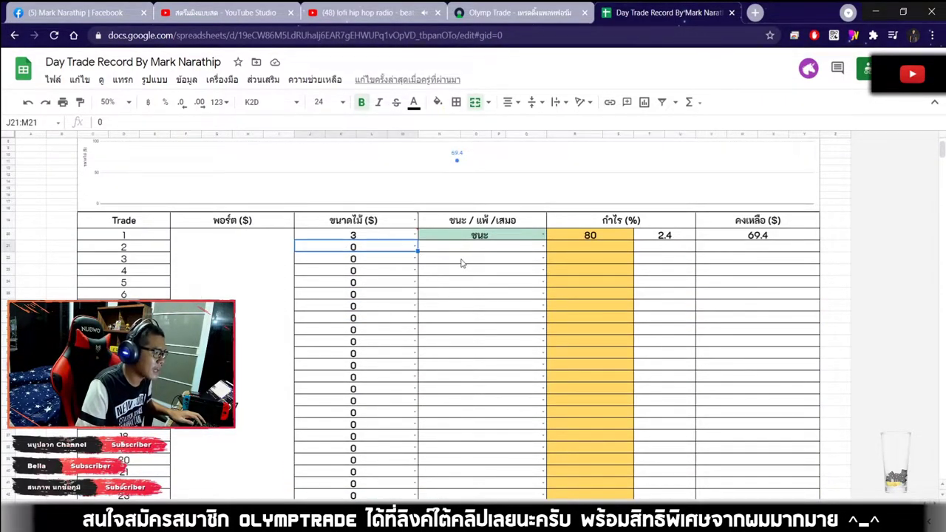
type("3")
key("Return")
left_click(447, 248)
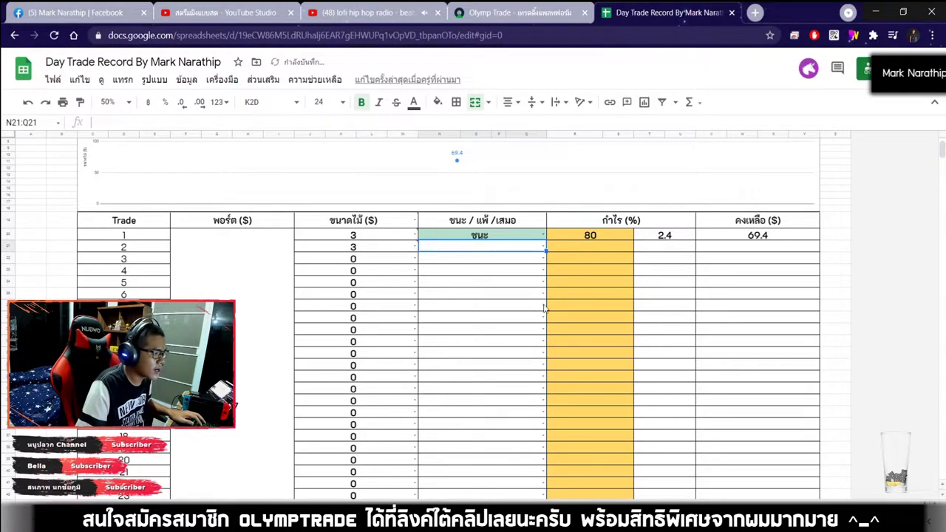
scroll(564, 318, "up", 1)
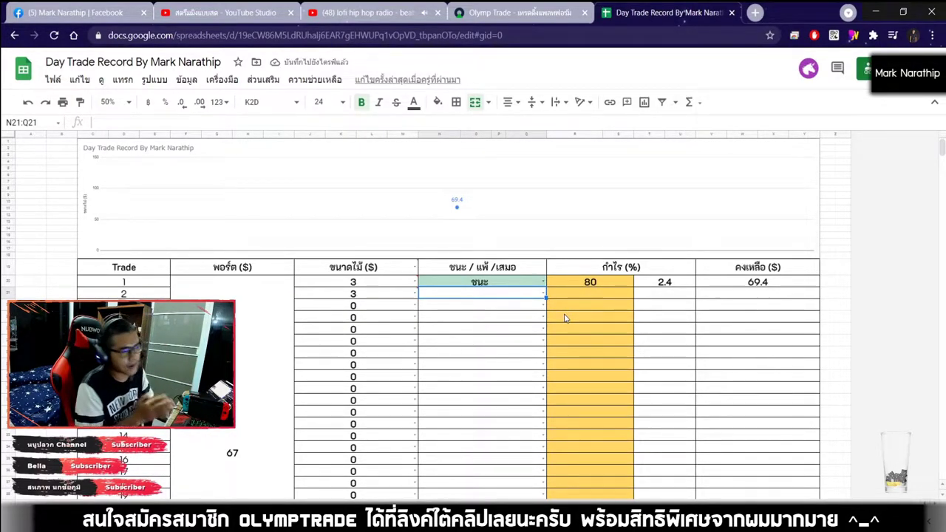
Switch to Olymp Trade and look through the NZD USD OTC, GBP USD OTC and EUR USD OTC charts.
left_click(510, 12)
scroll(544, 296, "down", 3)
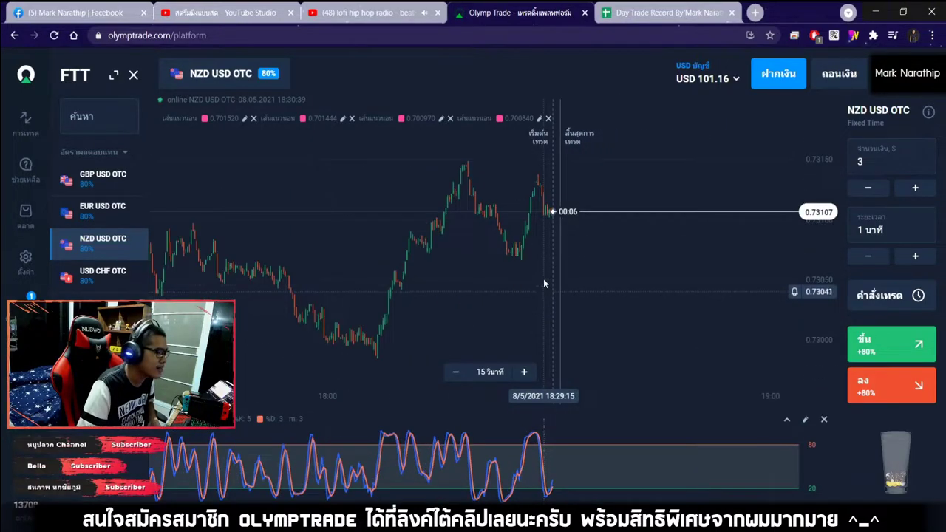
left_click(113, 188)
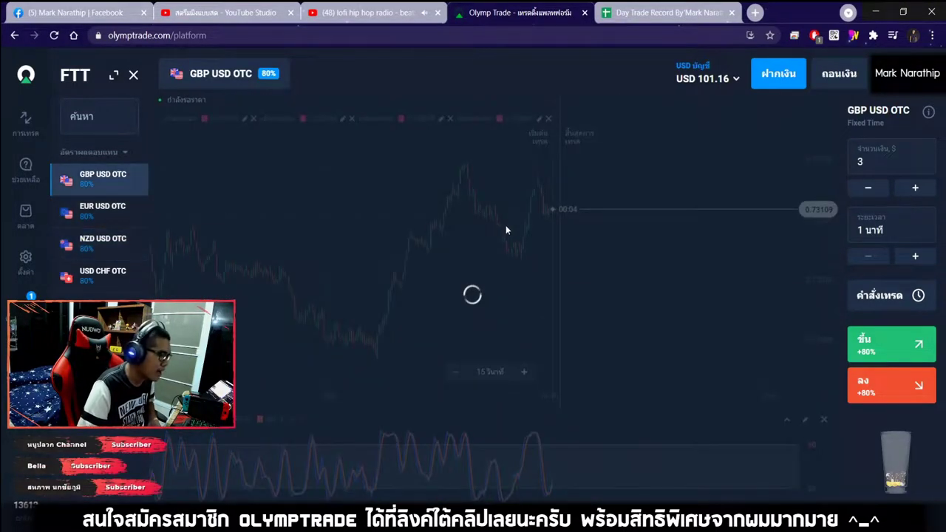
left_click(109, 216)
Place a $3 down trade on USD CHF OTC with a duration of 1 minute.
left_click_drag(689, 197, 562, 214)
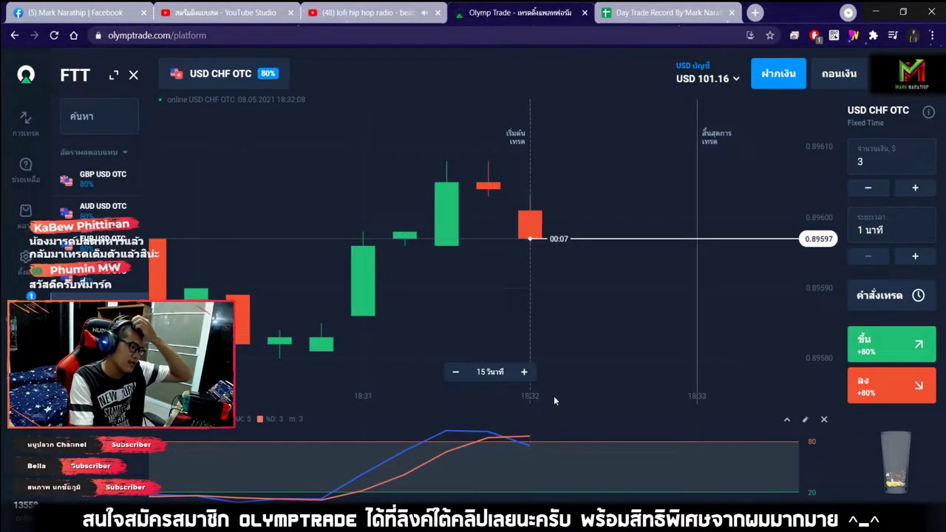
left_click(891, 389)
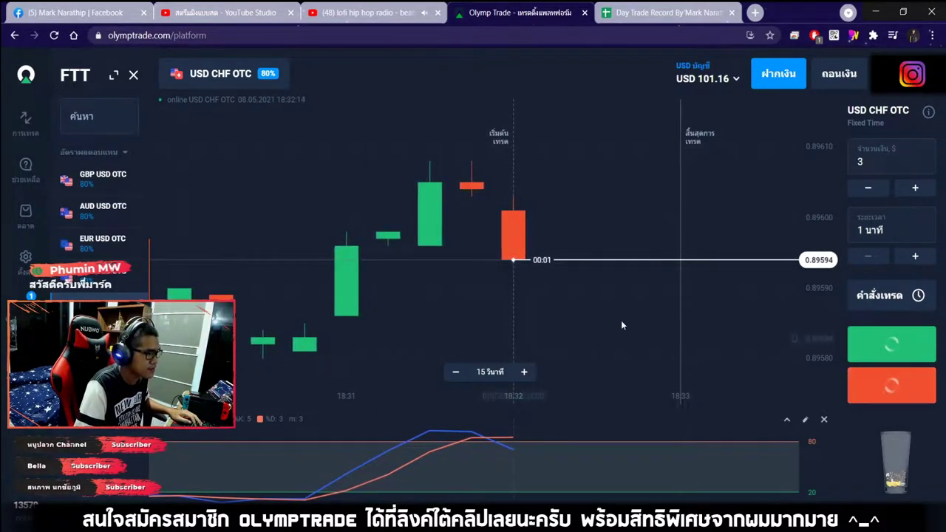
scroll(692, 328, "down", 5)
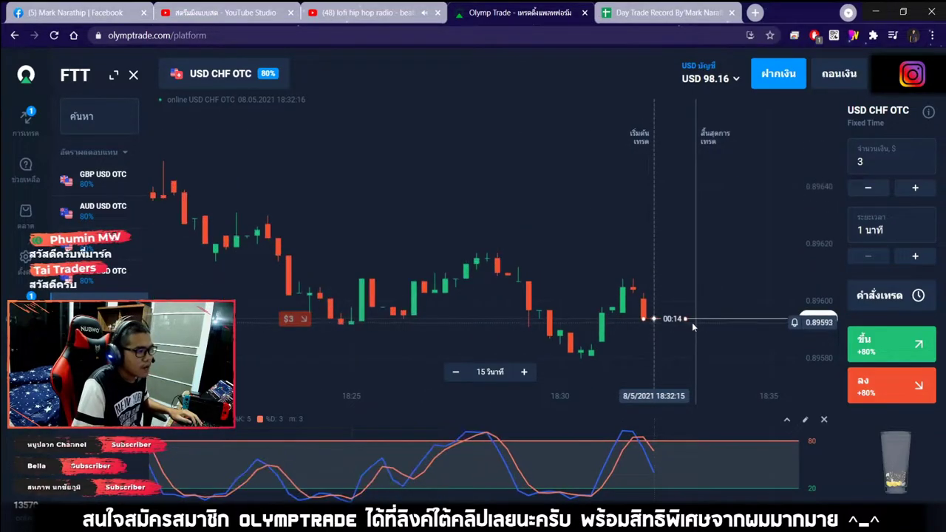
Turn on the drawing overlay, draw a falling arrow along the long USD CHF OTC downtrend, and remove it.
scroll(692, 328, "down", 5)
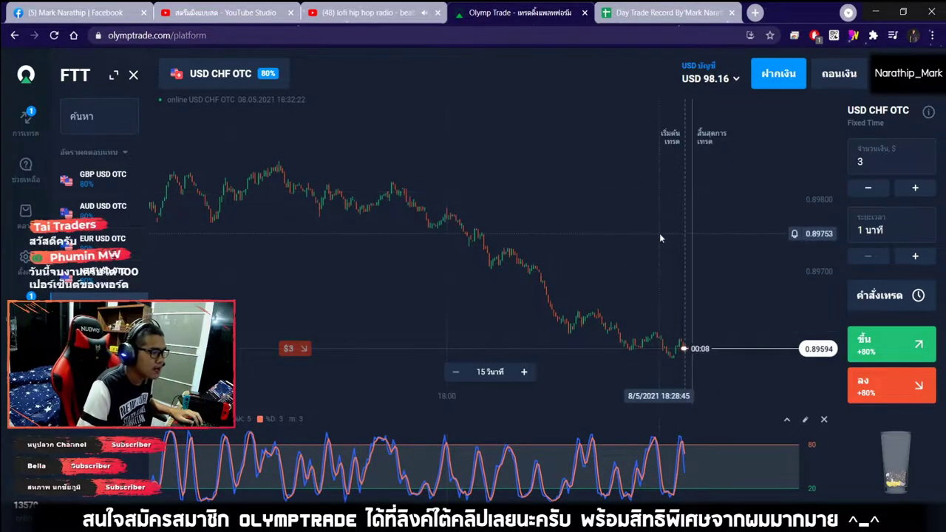
scroll(657, 233, "up", 2)
left_click(854, 37)
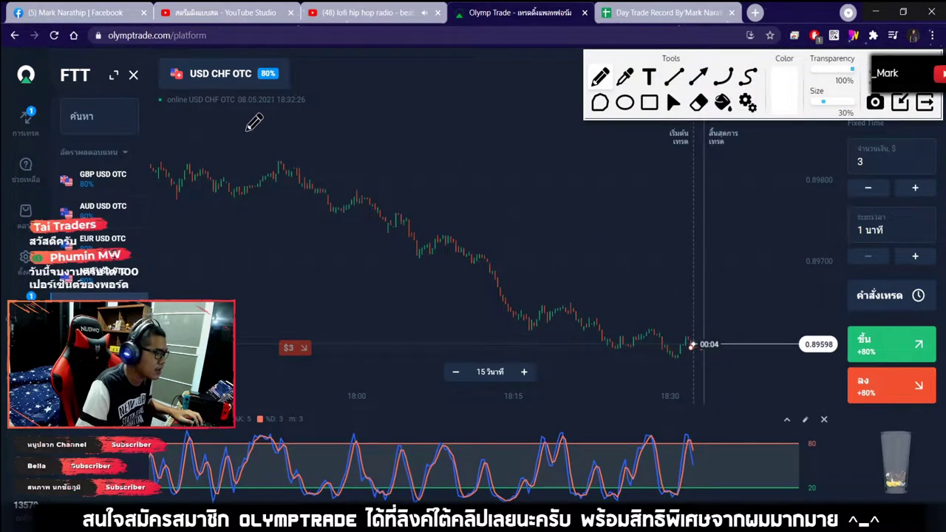
mouse_move(220, 123)
left_mouse_down()
mouse_move(697, 287)
mouse_move(734, 316)
left_mouse_up()
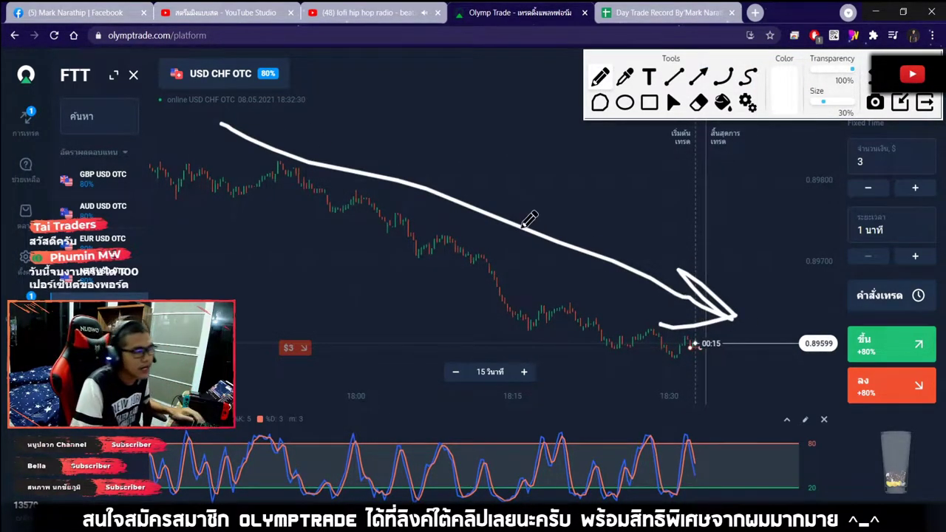
key("ctrl+z")
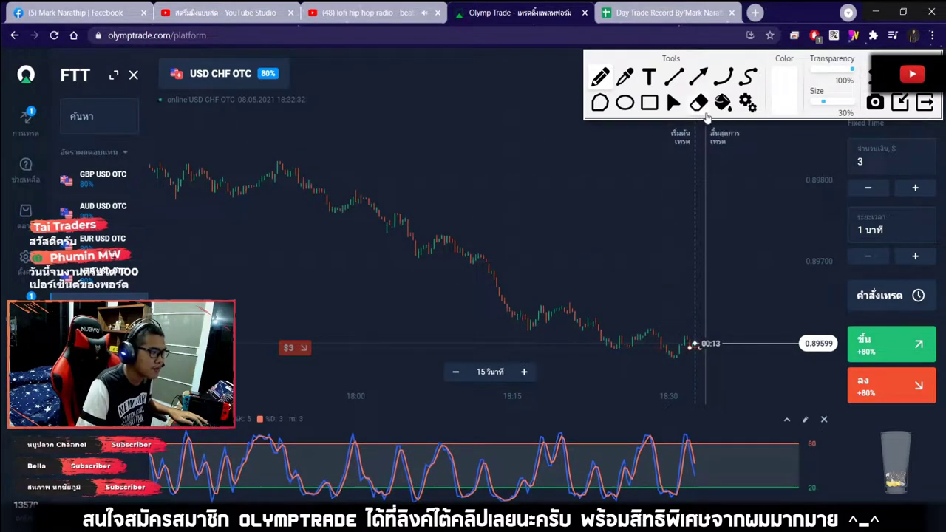
Circle the recent rally, draw a falling arrow after it, circle the stochastic peak, and exit the drawing overlay.
scroll(750, 310, "up", 5)
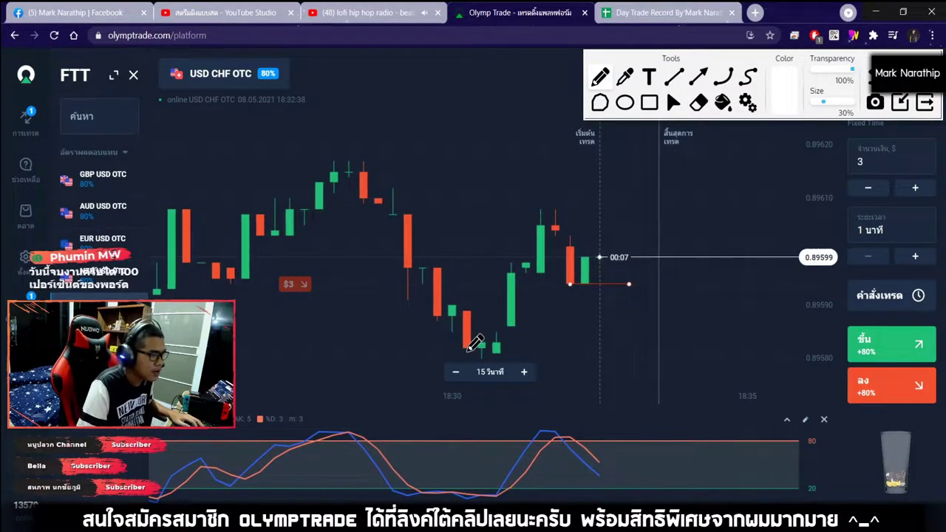
left_click_drag(563, 181, 479, 356)
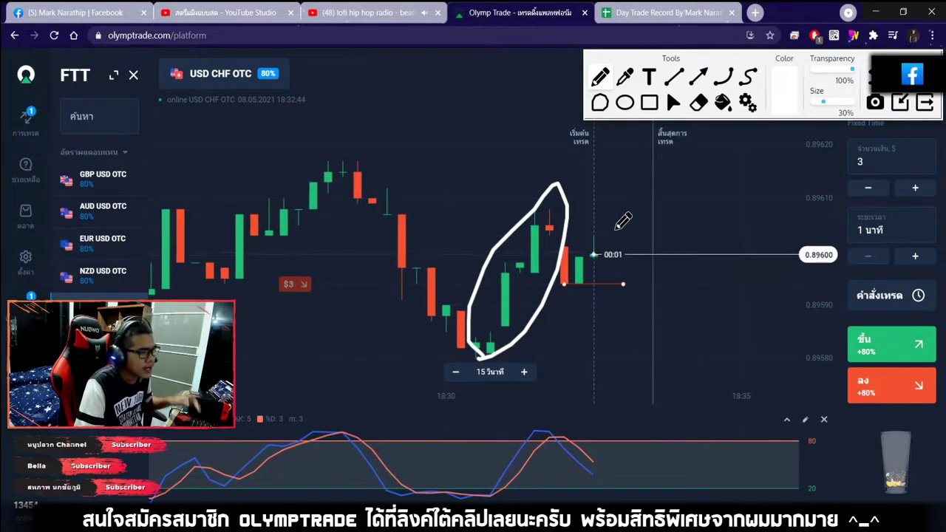
mouse_move(573, 198)
left_mouse_down()
mouse_move(739, 338)
mouse_move(756, 246)
left_mouse_up()
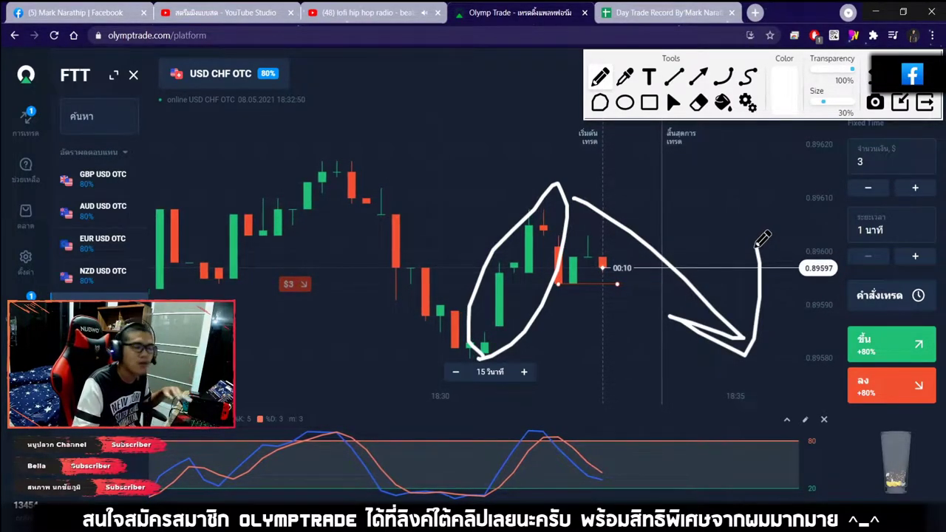
left_click_drag(519, 441, 562, 405)
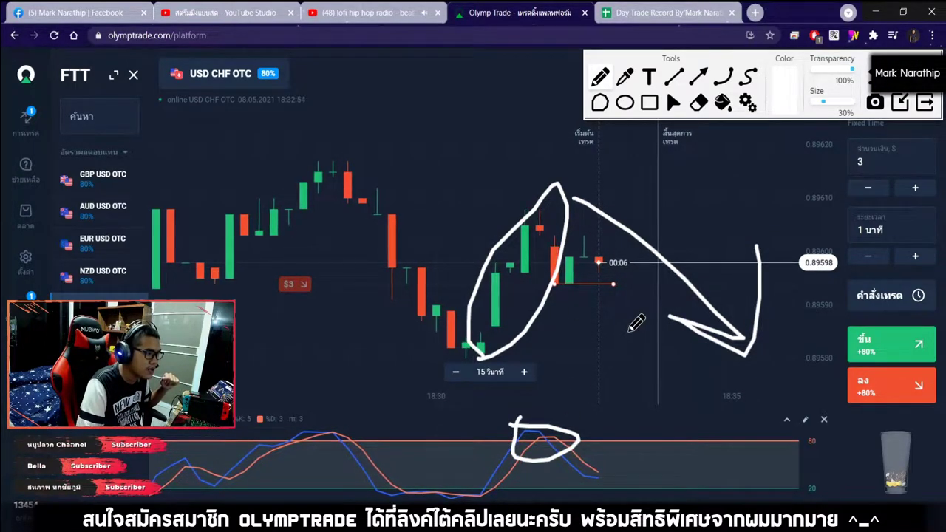
left_click(924, 102)
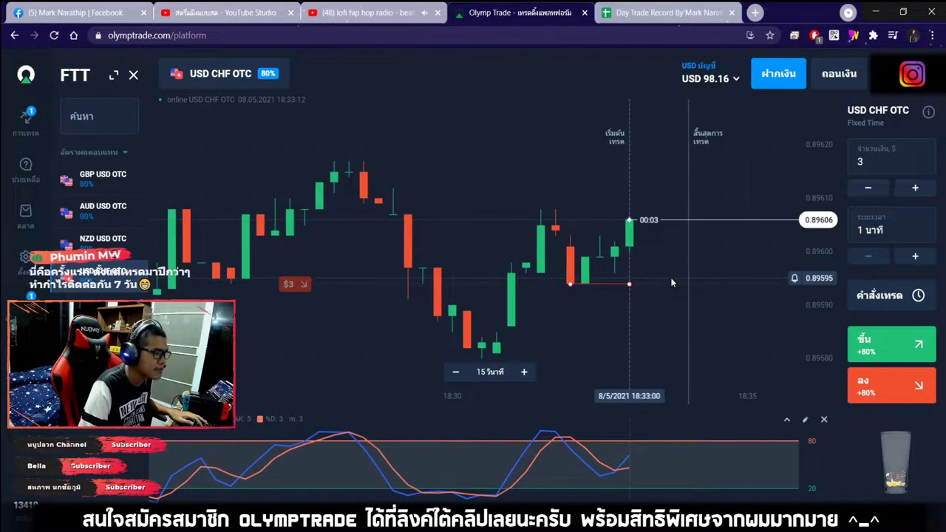
Switch to the Google Sheets trade log and record trade 2's result as แพ้ (loss).
scroll(655, 277, "up", 3)
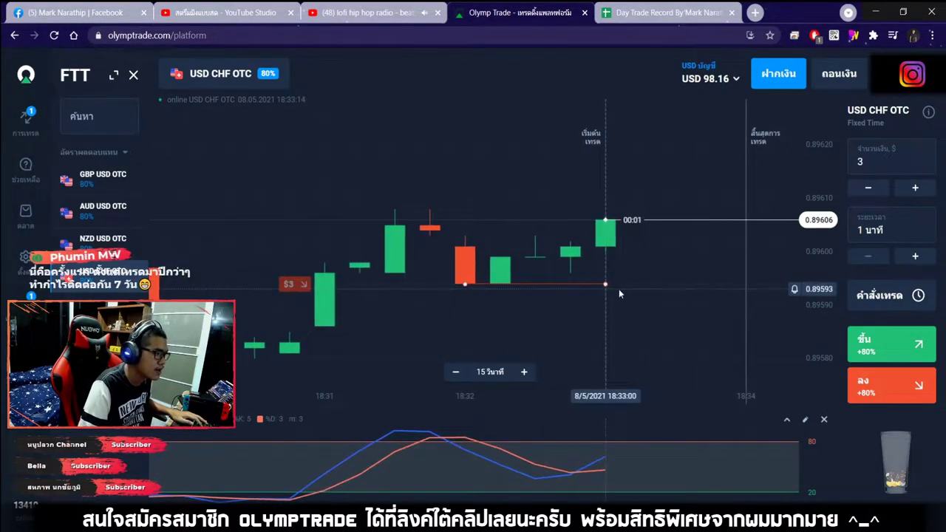
scroll(619, 294, "down", 3)
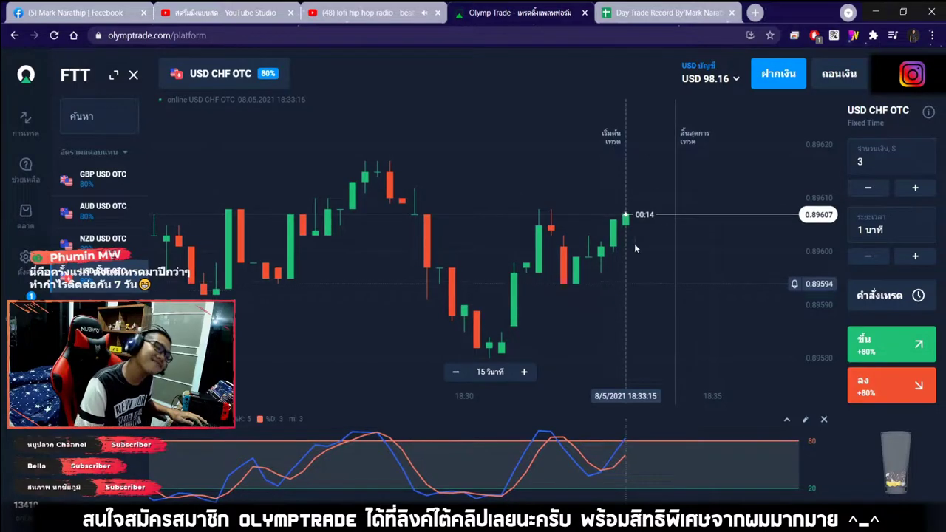
left_click(661, 12)
double_click(449, 296)
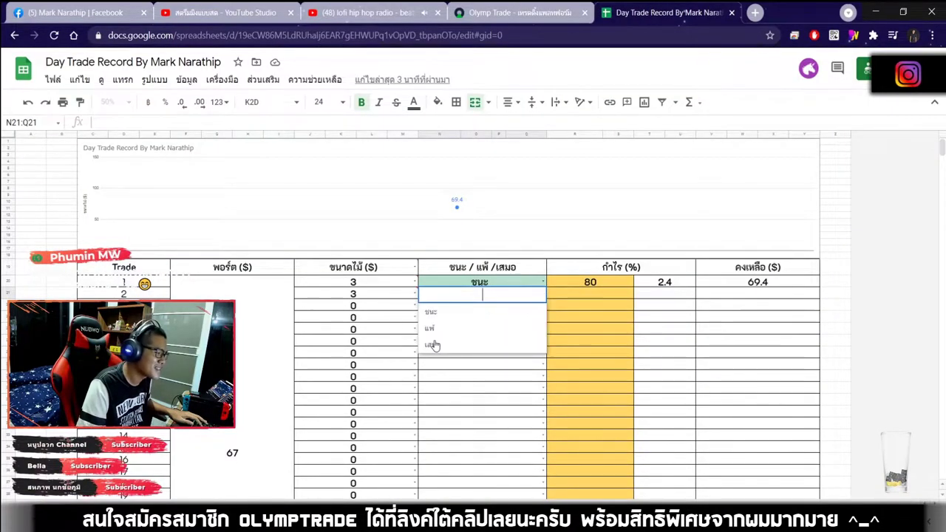
left_click(432, 329)
Switch back to Olymp Trade, widen the USD CHF OTC chart's time range and dismiss the closed-trade notification.
left_click(548, 16)
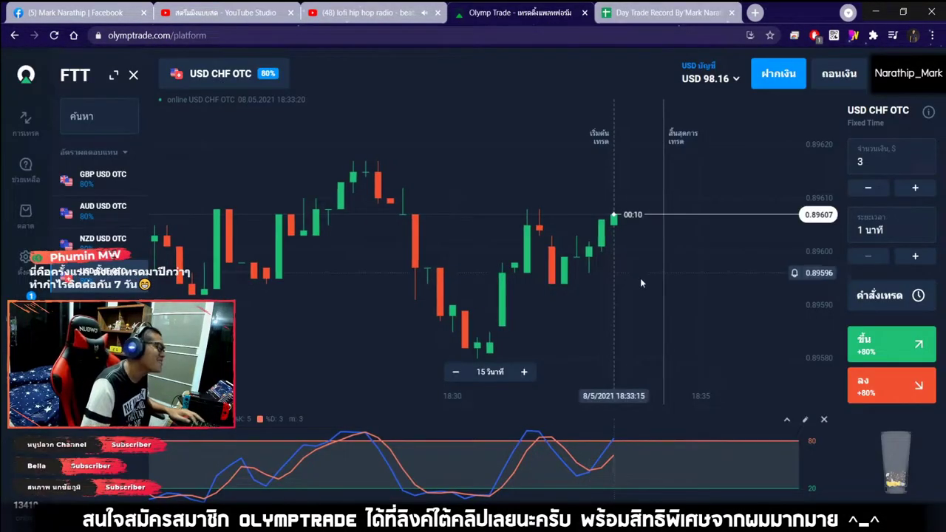
scroll(642, 266, "down", 3)
scroll(648, 243, "up", 2)
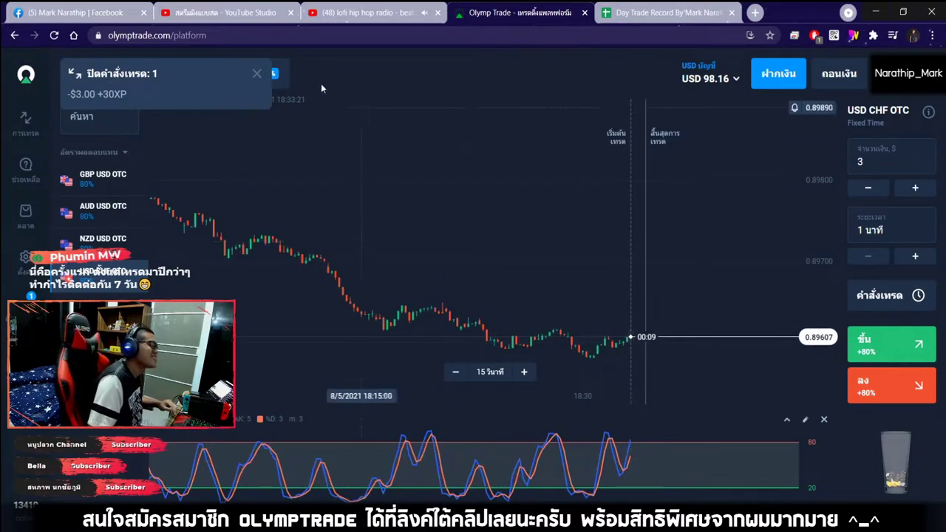
left_click(257, 74)
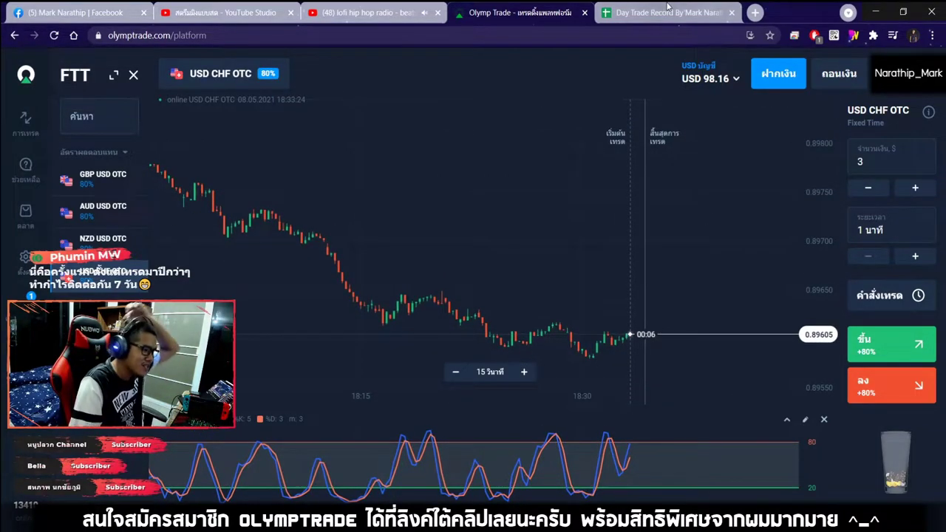
In the Google Sheets trade log, enter 80 as trade 2's profit percentage and 7.5 as trade 3's size.
left_click(628, 12)
key("Tab")
type("80")
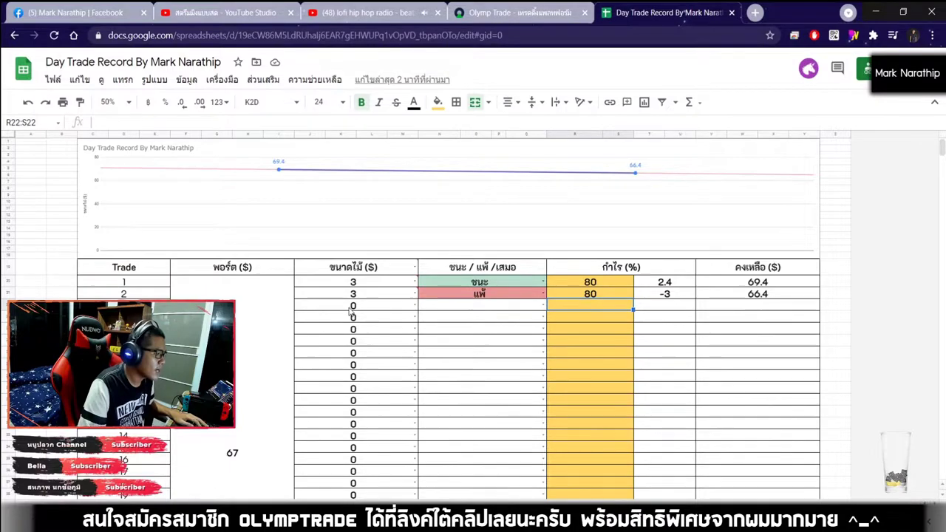
key("Return")
scroll(599, 328, "down", 3)
type("7.5")
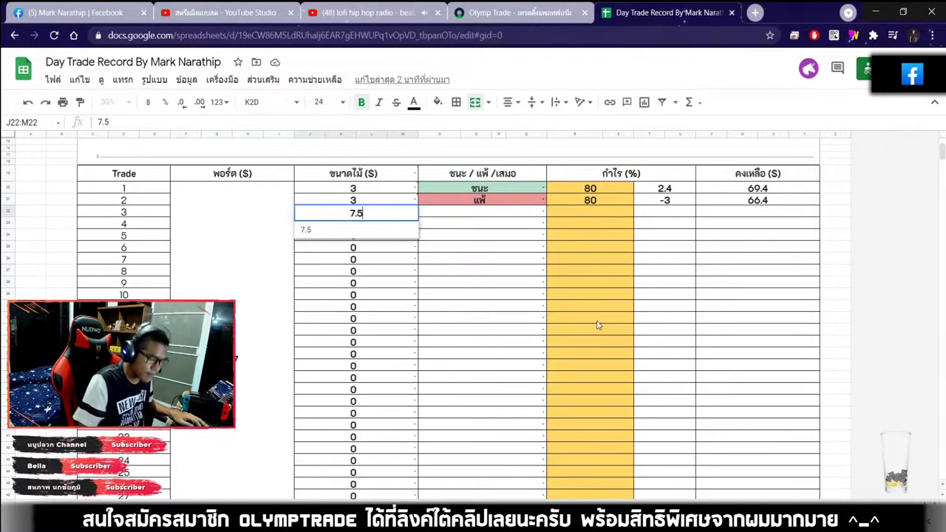
key("Return")
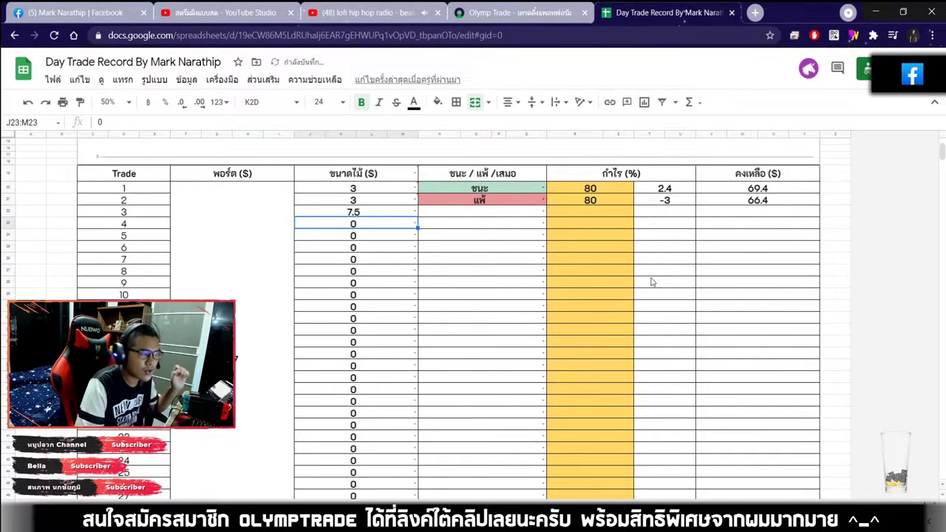
left_click(497, 213)
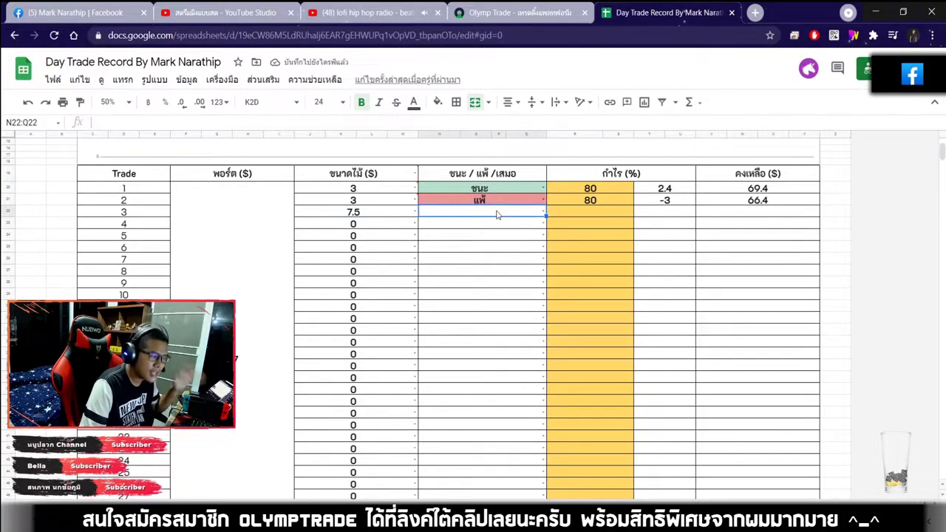
left_click(366, 205)
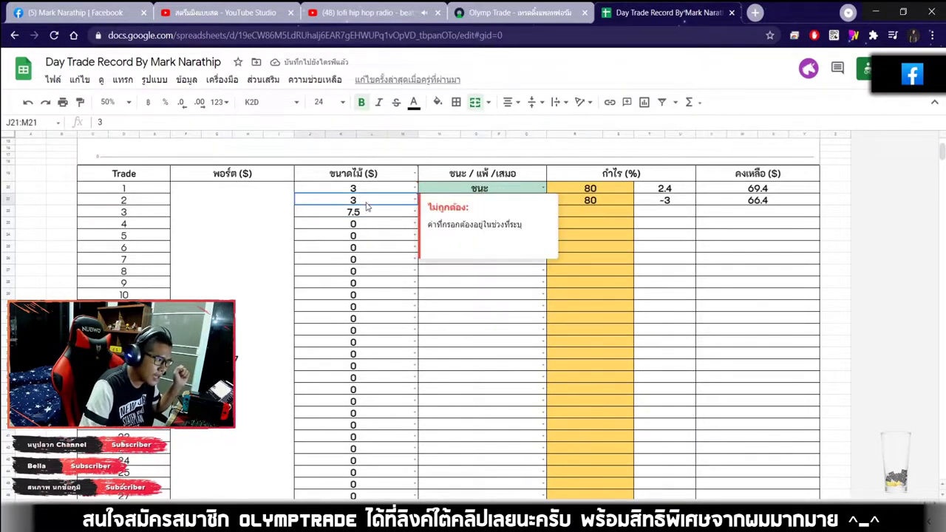
left_click(477, 295)
left_click(379, 201)
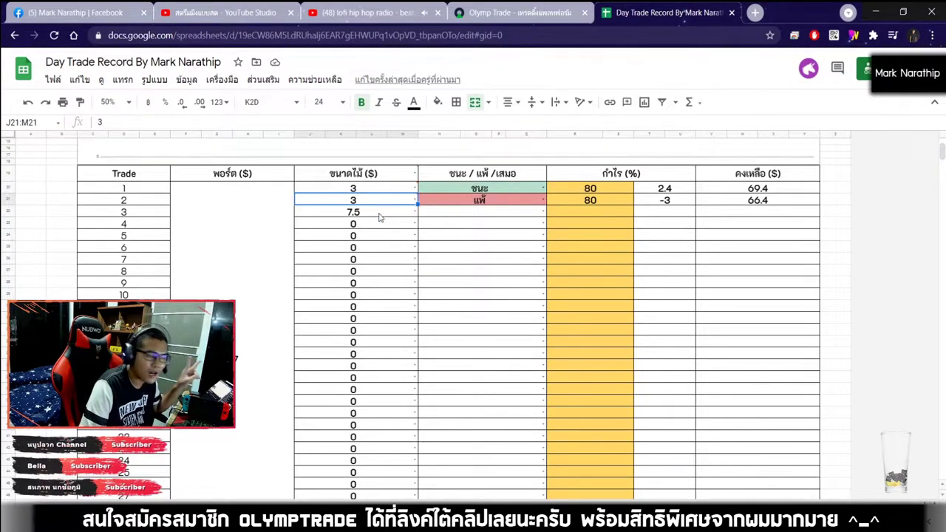
left_click(499, 212)
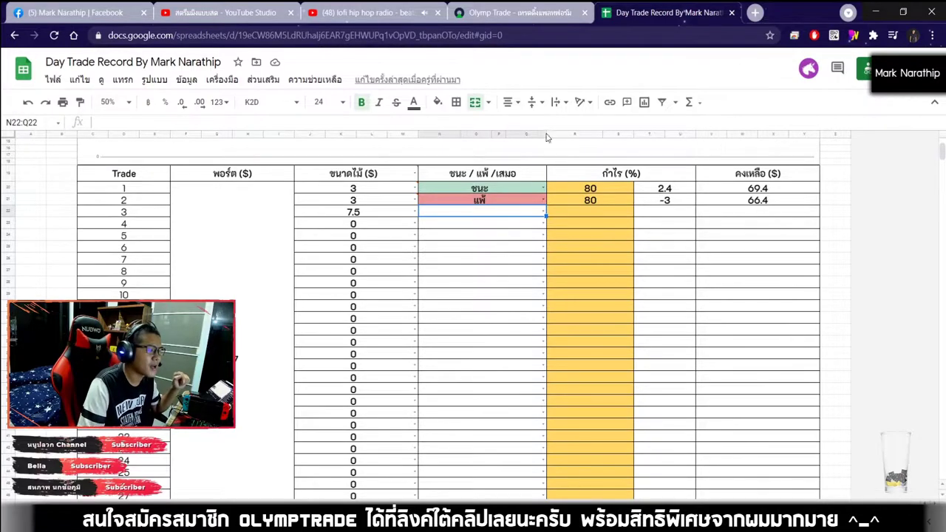
Switch to Olymp Trade and set the trade amount to $7.5.
left_click(517, 13)
double_click(878, 160)
type("7.5")
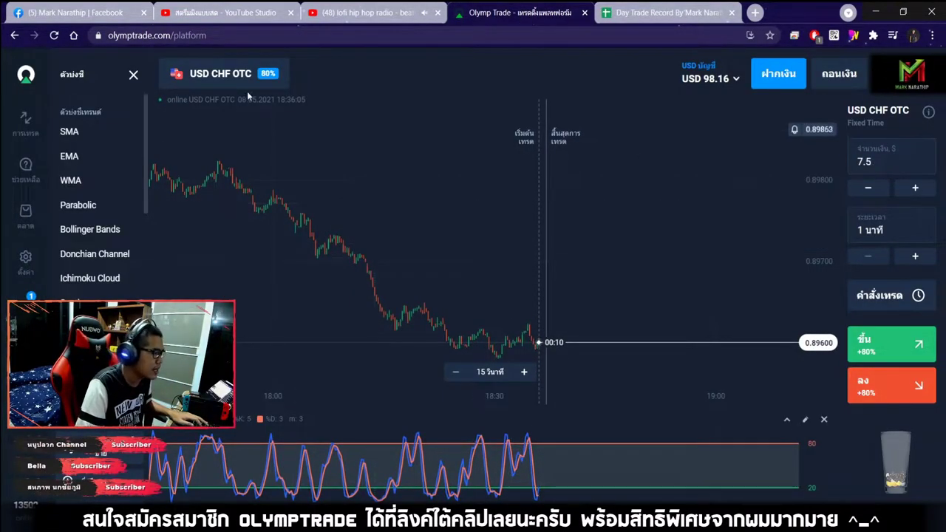
Look through the GBP USD, AUD USD, USD JPY, NZD USD and USD CHF OTC charts, ending on Gold OTC.
left_click(220, 73)
left_click(125, 179)
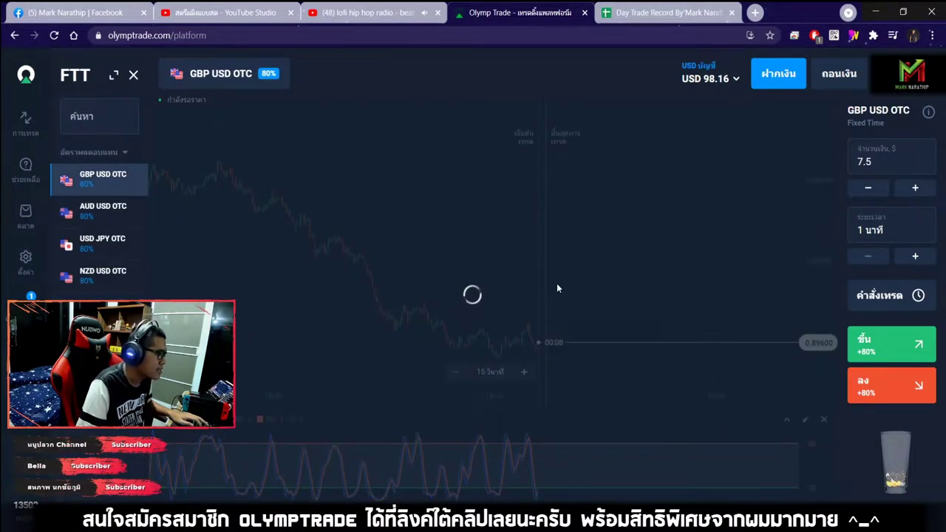
left_click(103, 210)
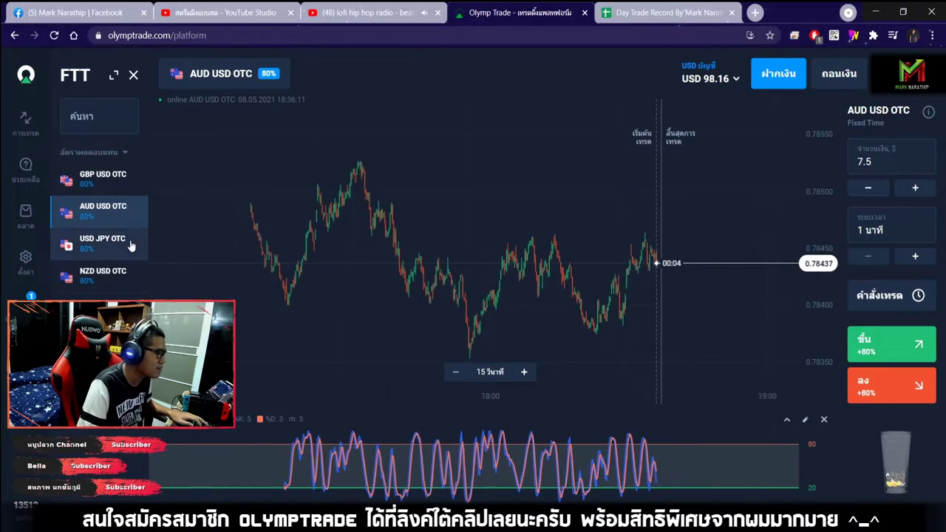
left_click(130, 245)
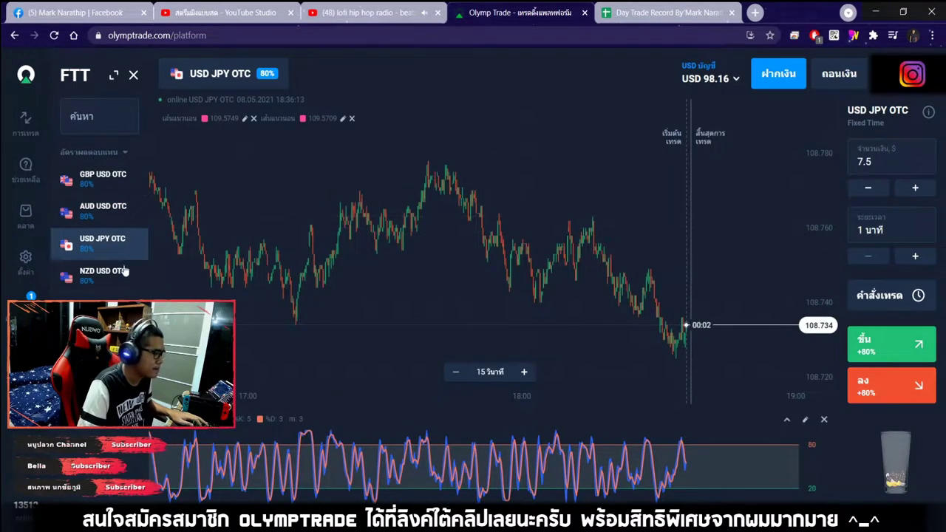
left_click(102, 273)
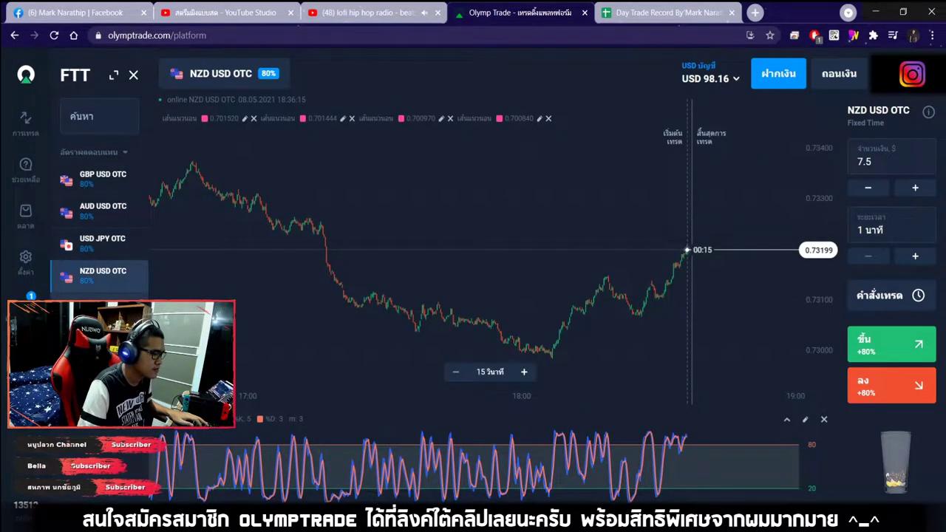
left_click(103, 306)
left_click(103, 338)
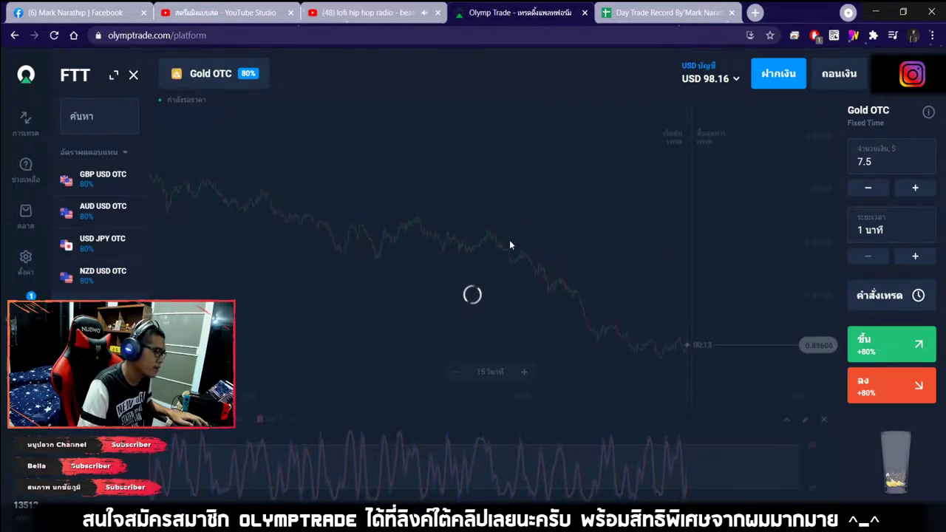
Check the recent Gold OTC candles and stochastic, and place a $7.5 down trade with a duration of 1 minute.
scroll(669, 262, "up", 5)
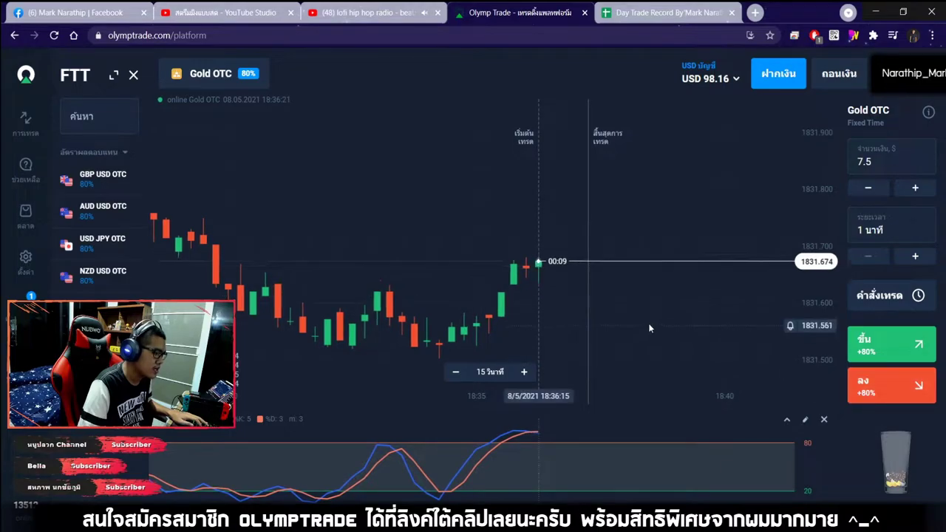
scroll(614, 281, "up", 2)
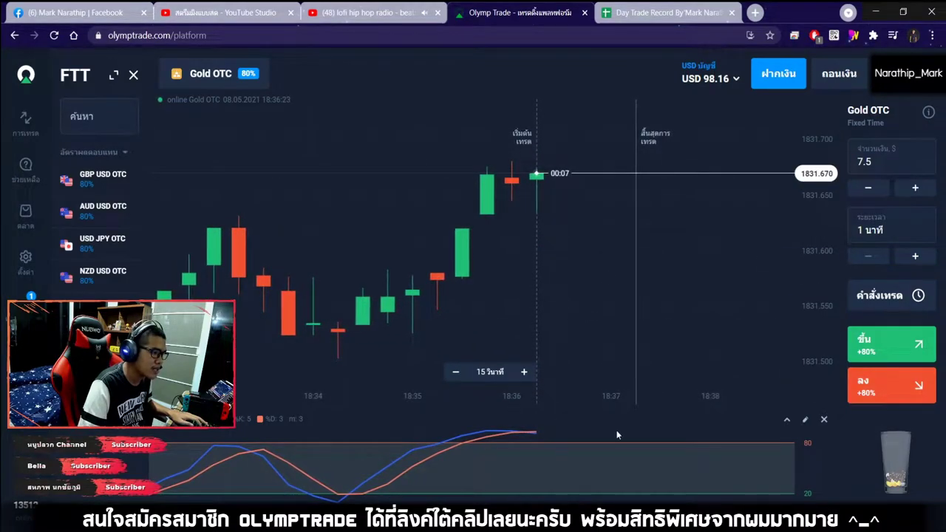
scroll(611, 302, "down", 3)
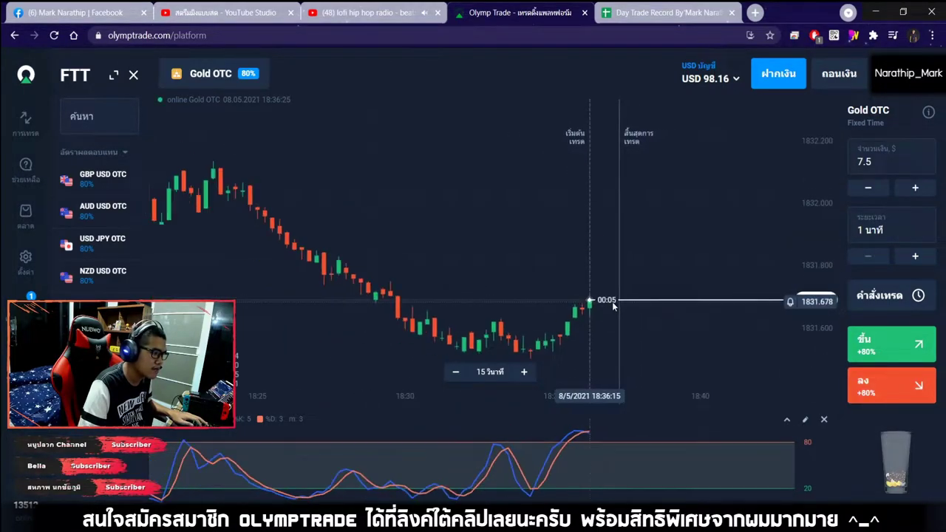
scroll(758, 375, "up", 2)
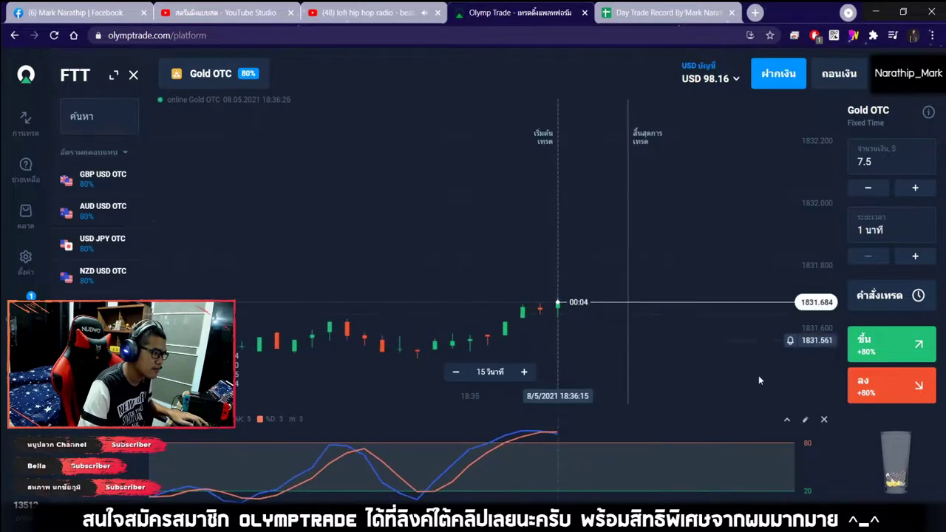
left_click(901, 390)
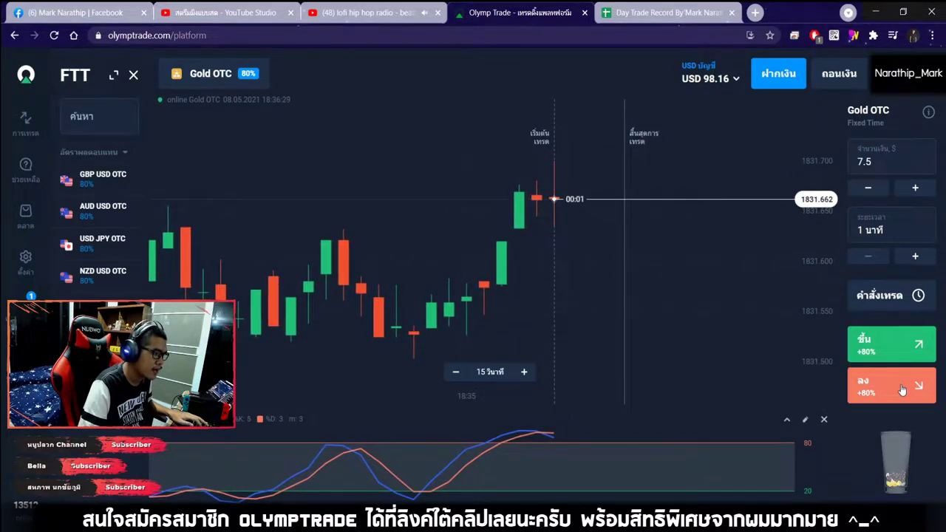
Turn on the drawing overlay, draw a falling arrow freehand along the long Gold OTC downtrend, and remove it.
scroll(621, 310, "down", 5)
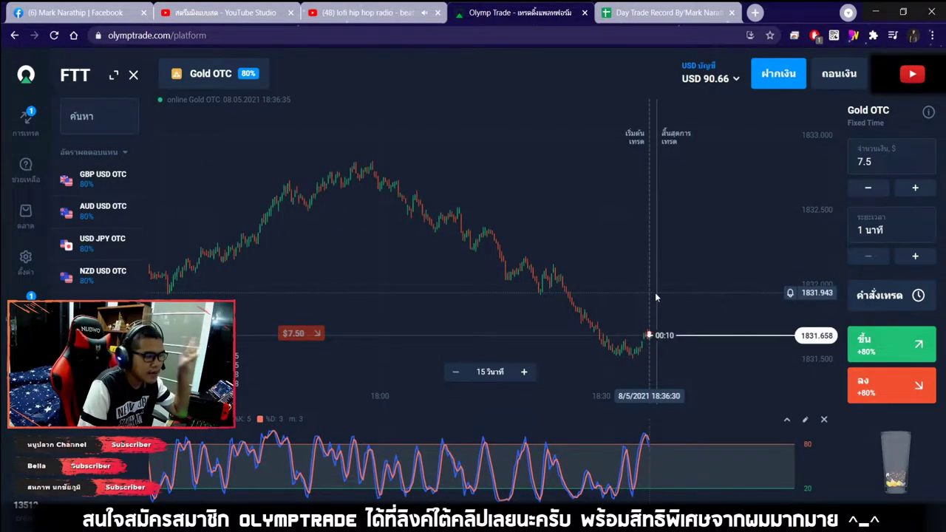
scroll(654, 296, "up", 2)
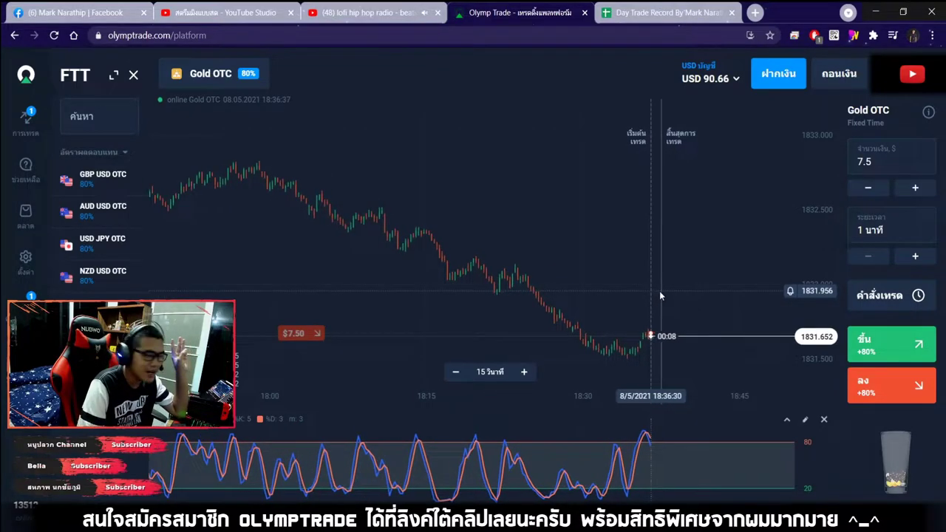
left_click(853, 36)
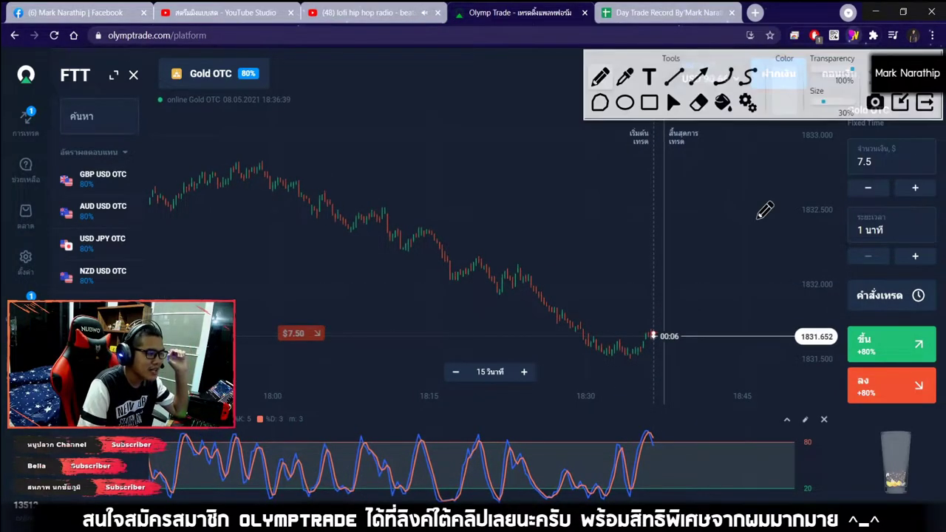
left_click(600, 76)
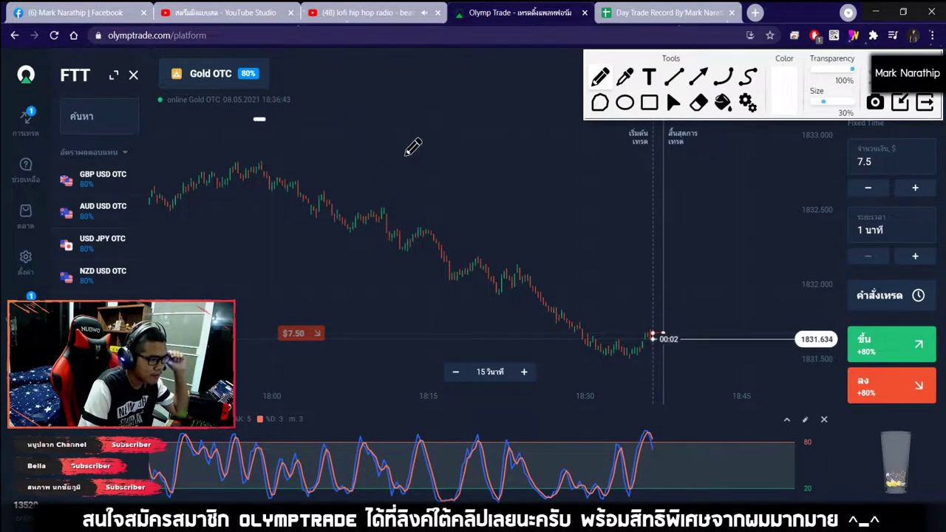
left_click_drag(255, 119, 665, 322)
mouse_move(669, 262)
left_mouse_down()
mouse_move(720, 327)
mouse_move(624, 309)
left_mouse_up()
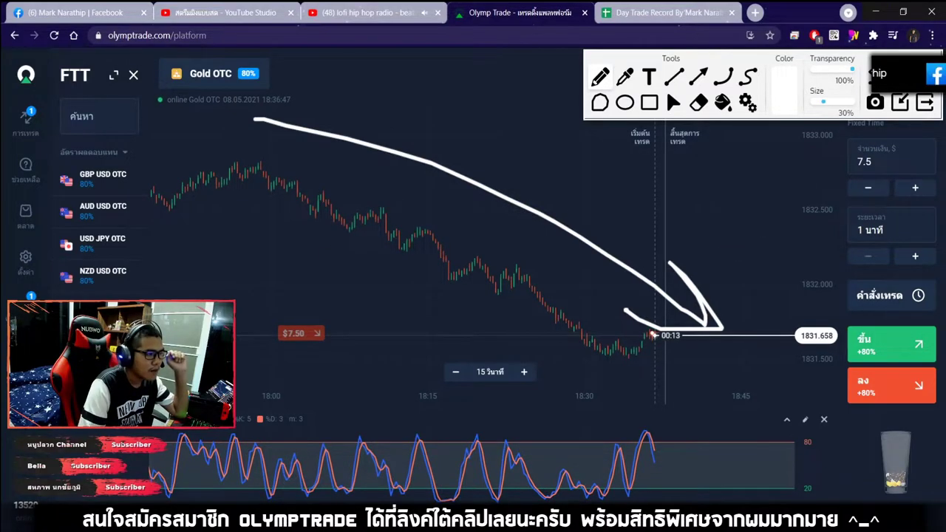
left_click(673, 105)
Circle the recent Gold OTC rally, the area above its peak and the stochastic peak, and draw three falling arrows after the rally.
scroll(638, 308, "up", 5)
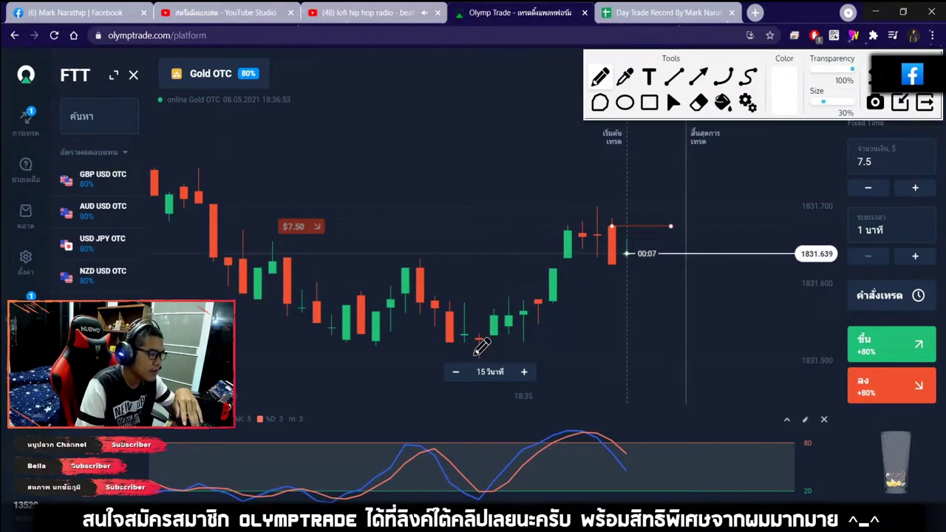
left_click_drag(460, 301, 540, 346)
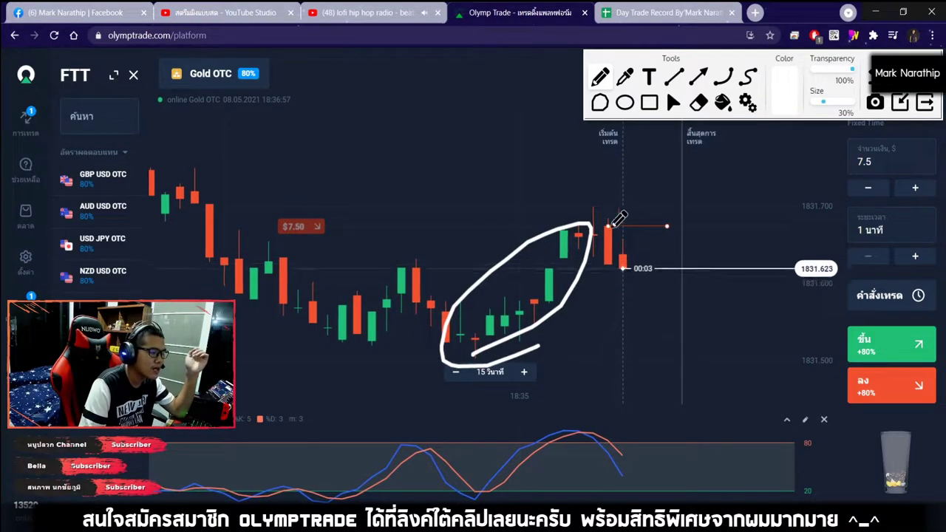
mouse_move(615, 224)
left_mouse_down()
mouse_move(690, 352)
mouse_move(737, 301)
left_mouse_up()
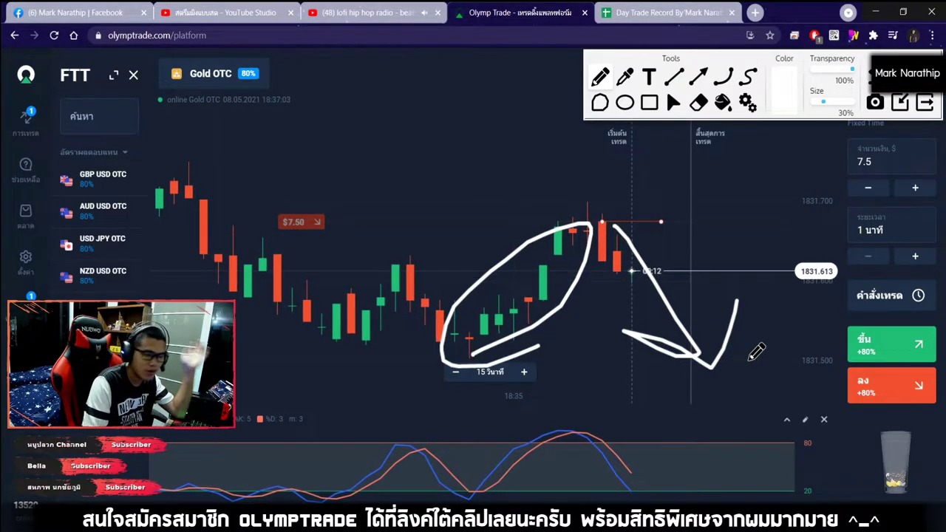
mouse_move(669, 178)
left_mouse_down()
mouse_move(732, 292)
mouse_move(769, 240)
left_mouse_up()
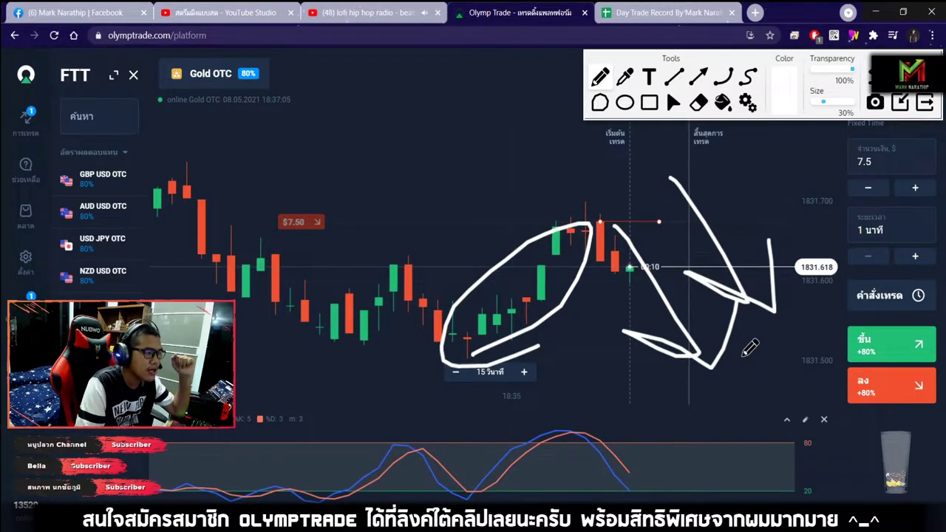
left_click_drag(533, 423, 583, 438)
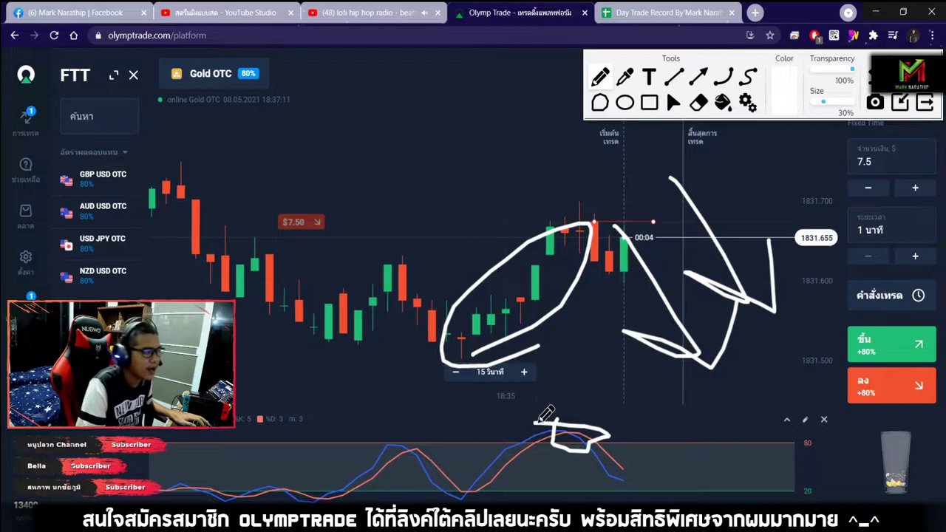
mouse_move(586, 218)
left_mouse_down()
mouse_move(671, 219)
mouse_move(798, 387)
mouse_move(795, 322)
left_mouse_up()
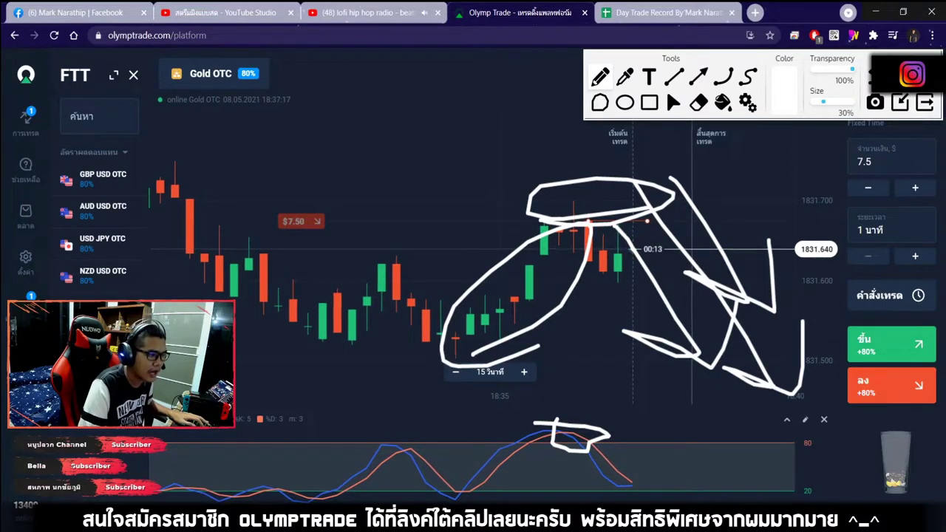
Close the drawing overlay, record trade 3 as ชนะ in the trade log, and dismiss the closed-trade notification on Olymp Trade.
left_click(929, 103)
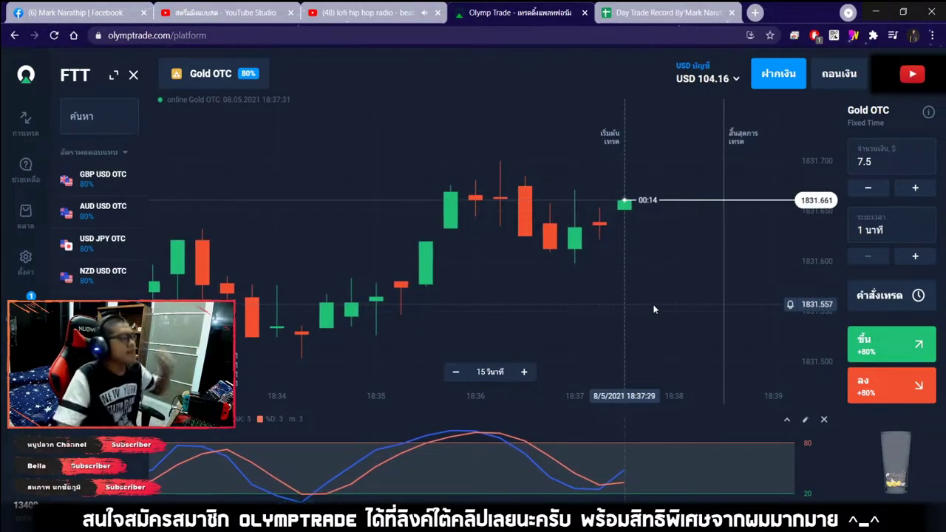
left_click(665, 12)
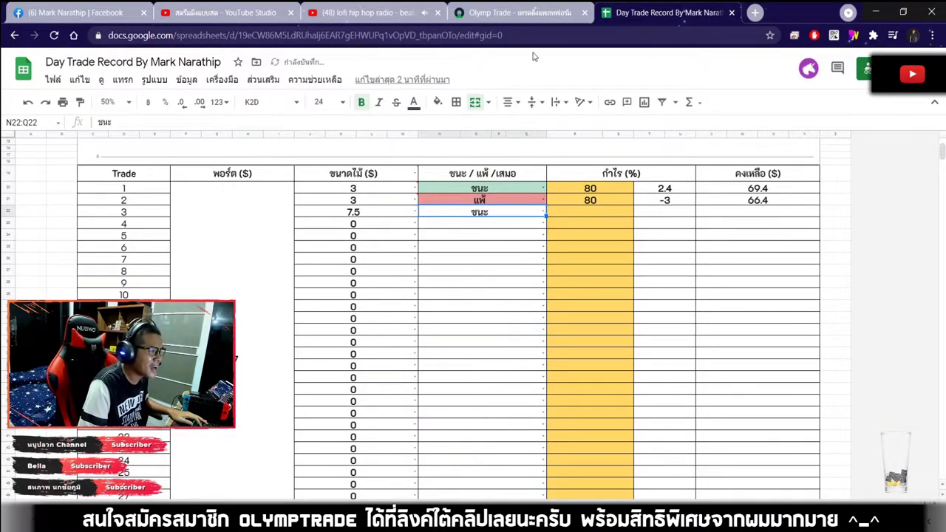
key("ctrl+shift+Tab")
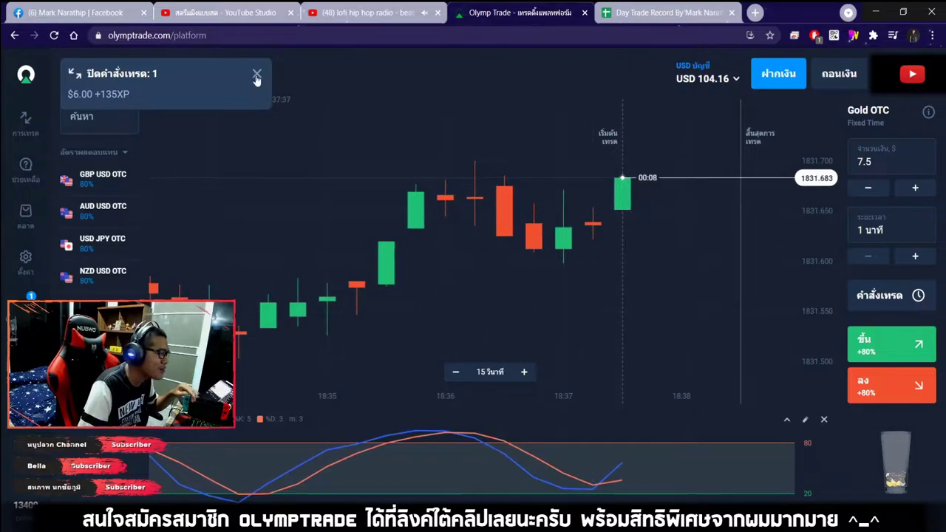
left_click(256, 77)
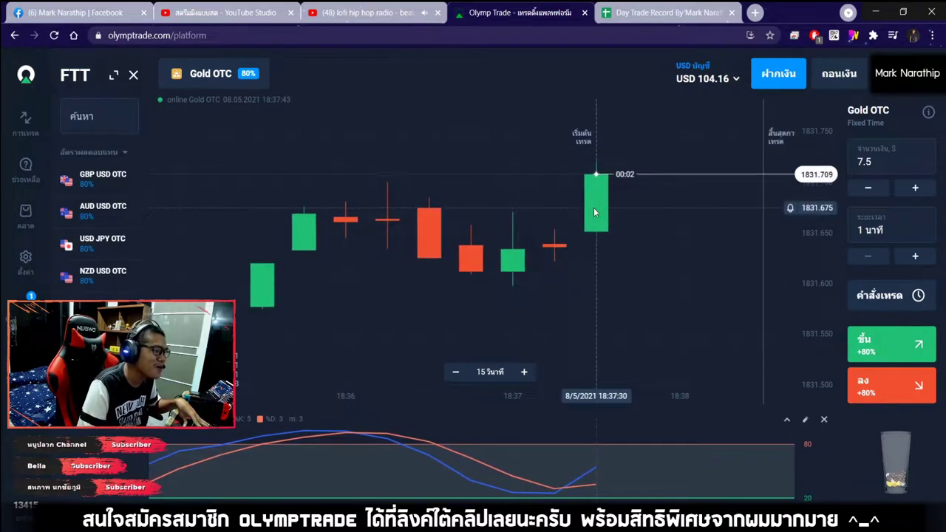
scroll(617, 273, "down", 5)
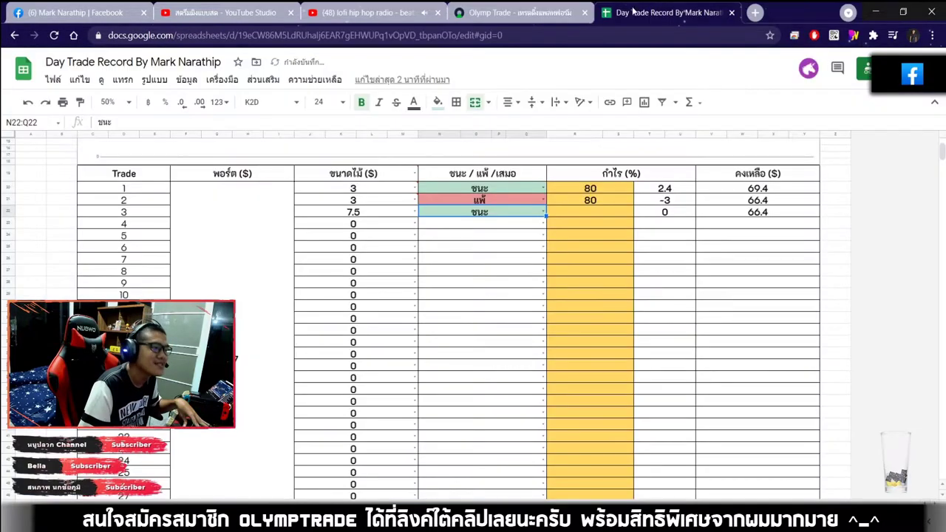
Check the Gold OTC payout and enter 80 as trade 3's profit percentage in the trade log.
left_click(651, 12)
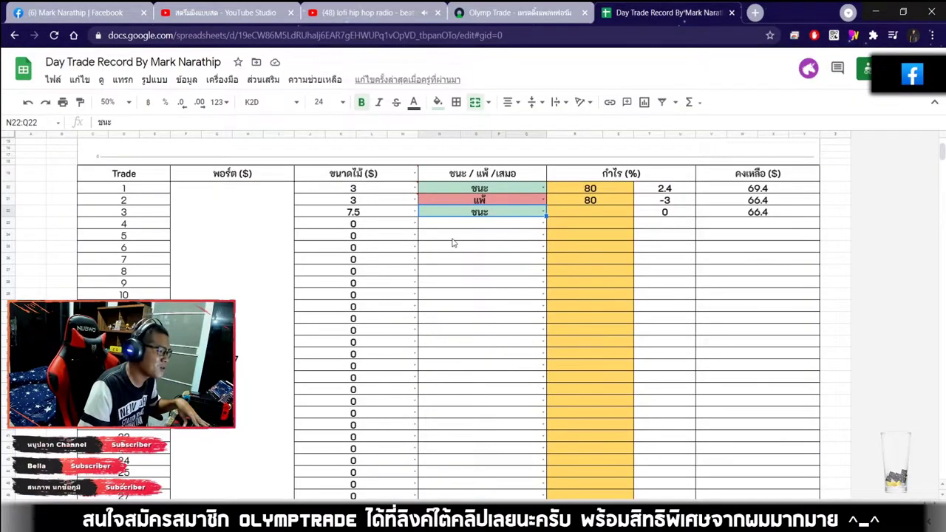
left_click(601, 215)
key("ctrl+shift+Tab")
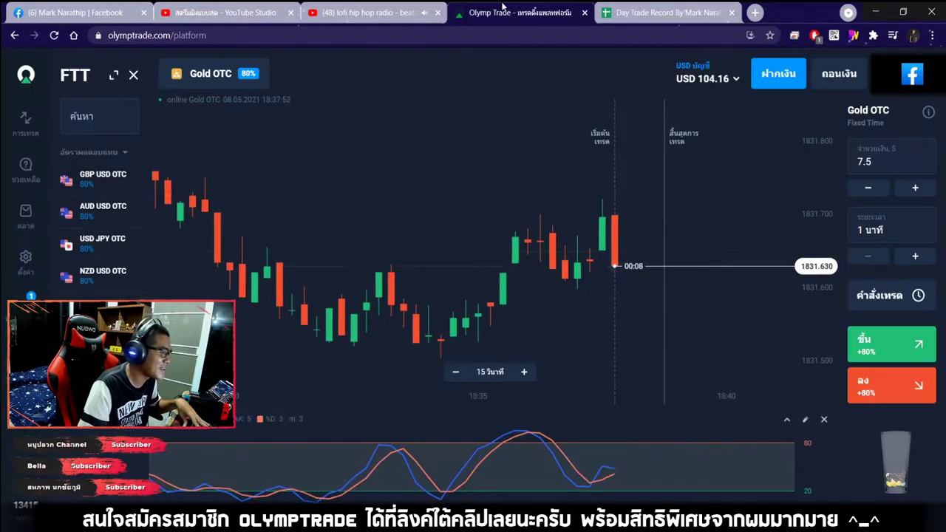
key("ctrl+Tab")
type("8")
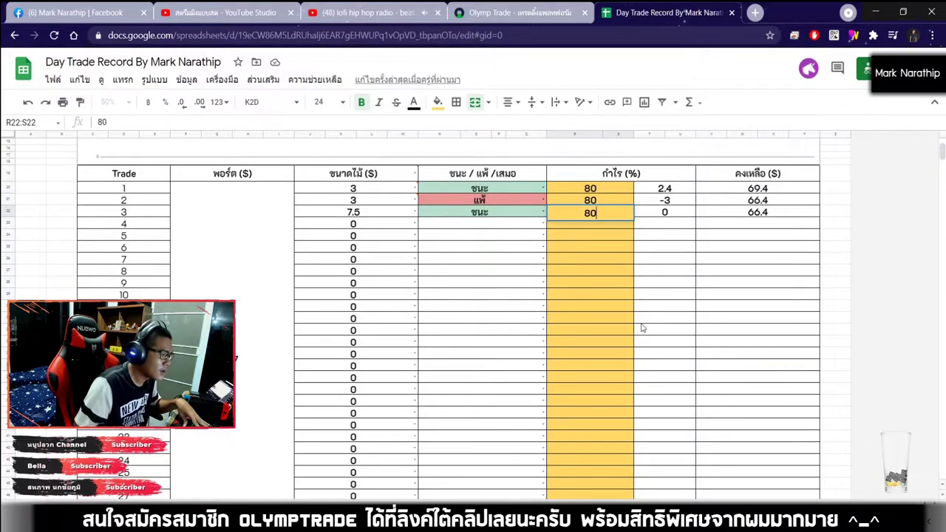
key("Return")
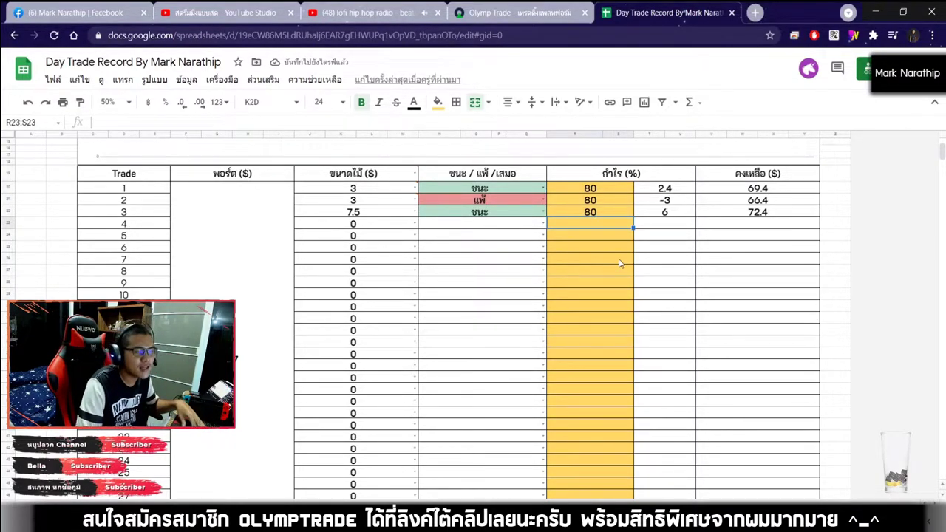
Examine trade 3's calculated profit, the remaining-balance column and the total profit in the trade log's summary row.
scroll(639, 245, "down", 5)
scroll(687, 248, "up", 4)
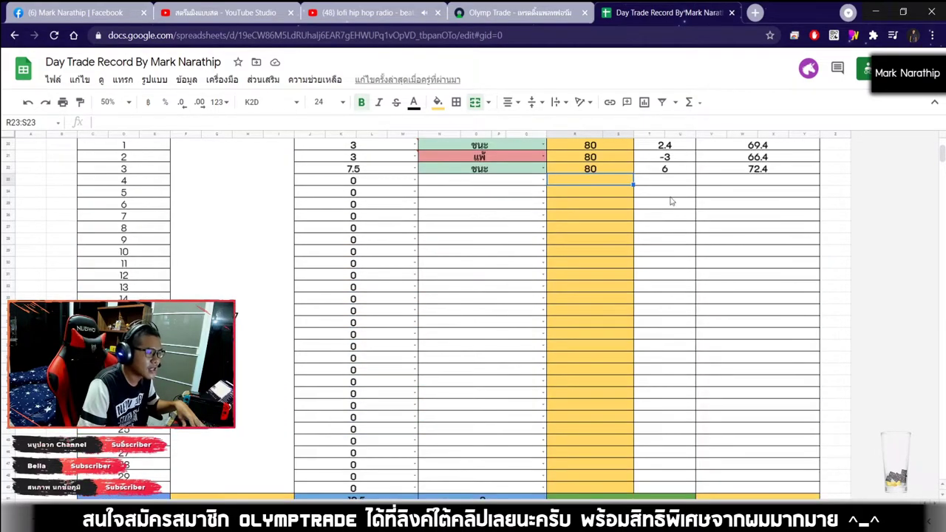
scroll(650, 214, "up", 2)
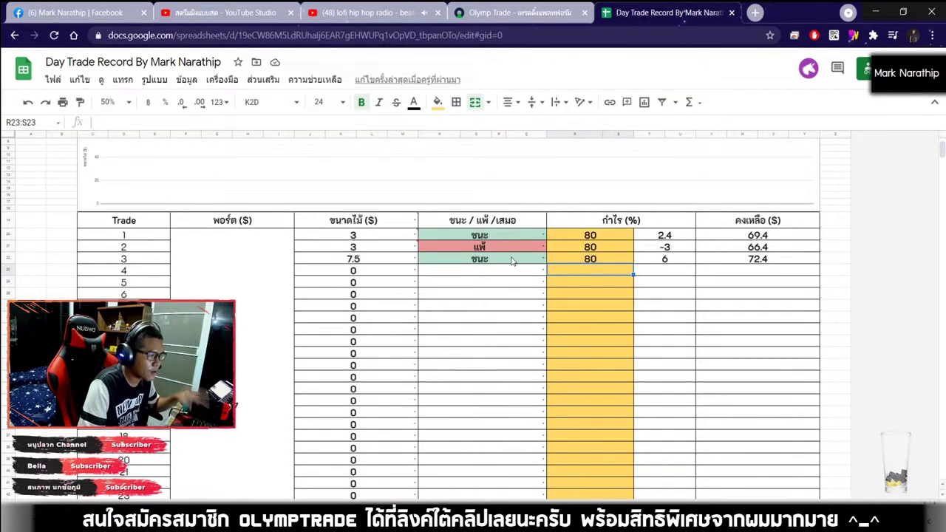
left_click(661, 260)
scroll(661, 259, "down", 1)
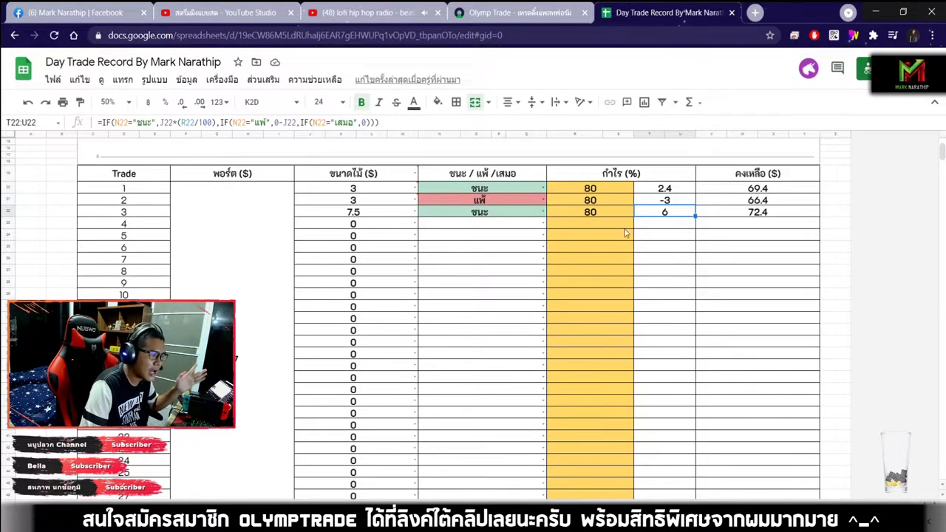
left_click(719, 248)
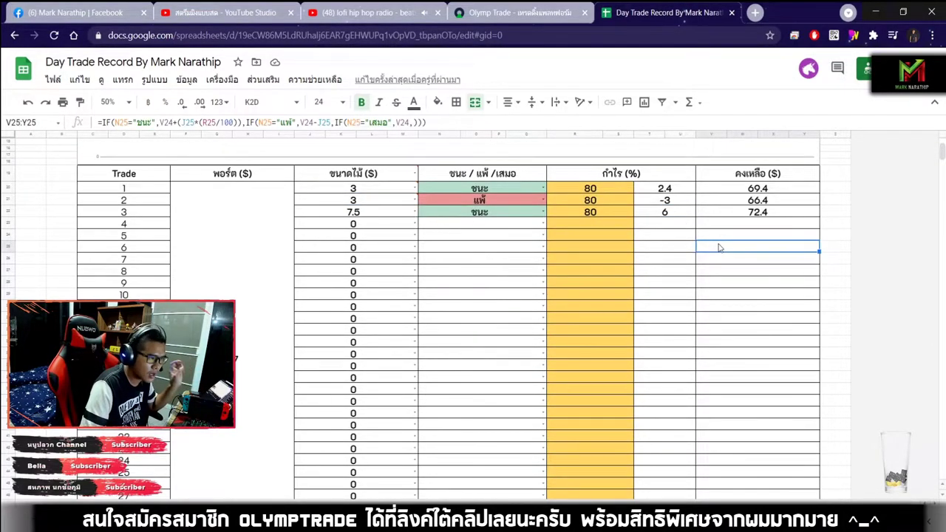
scroll(641, 235, "down", 7)
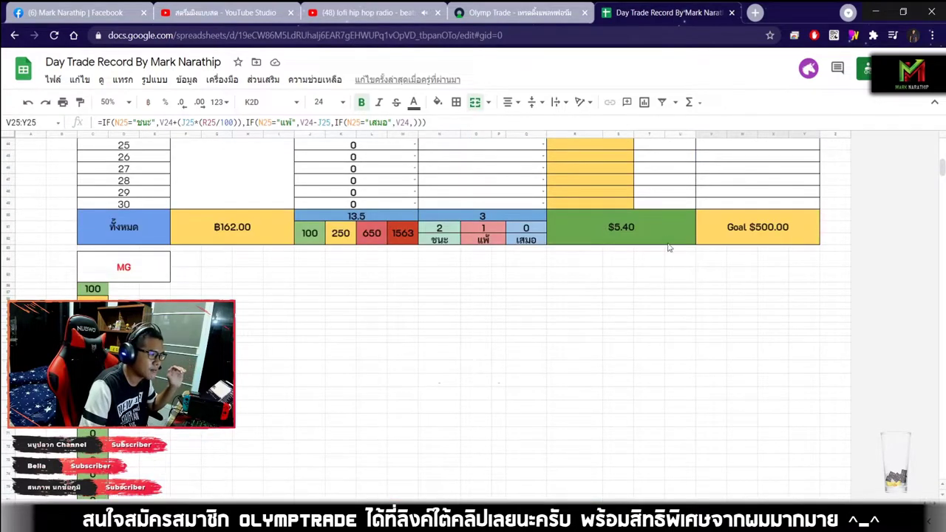
left_click(604, 222)
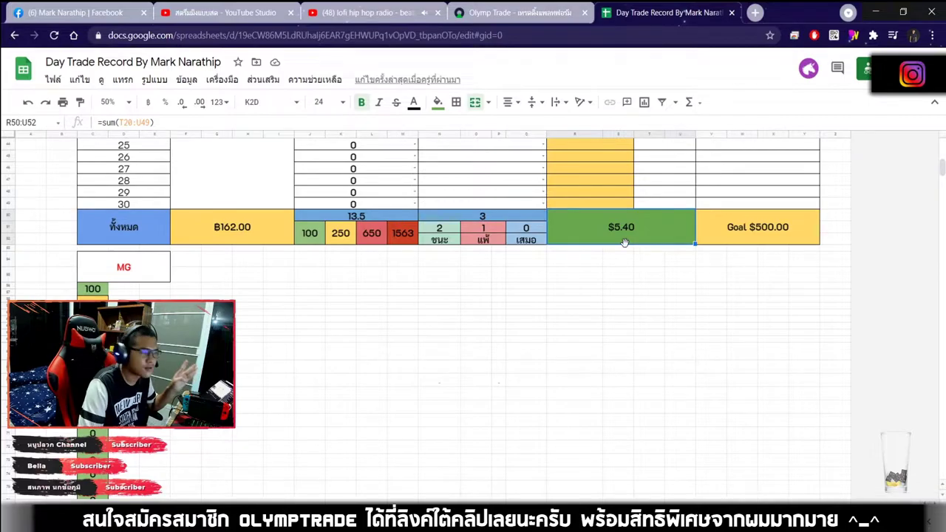
Review the results of trades 1 and 3 again, and compare them with the summary row's total profit.
scroll(661, 252, "up", 5)
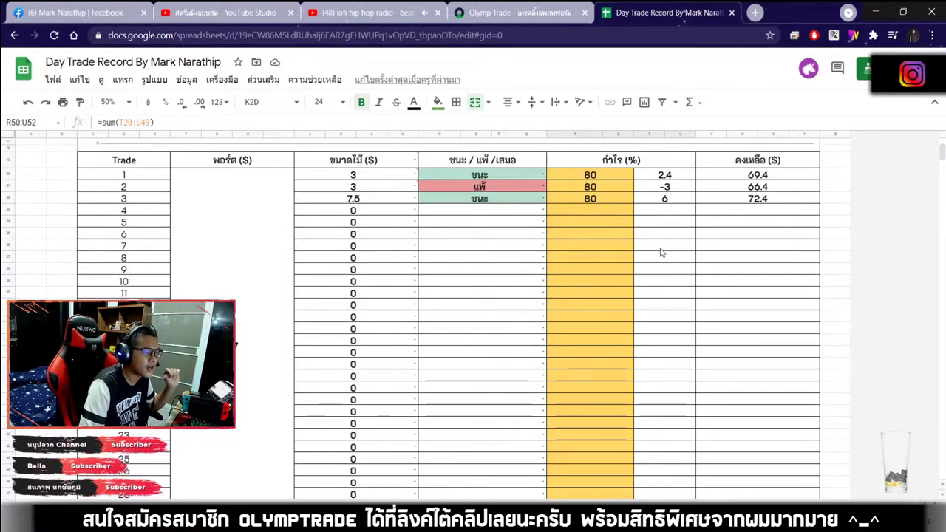
left_click(471, 175)
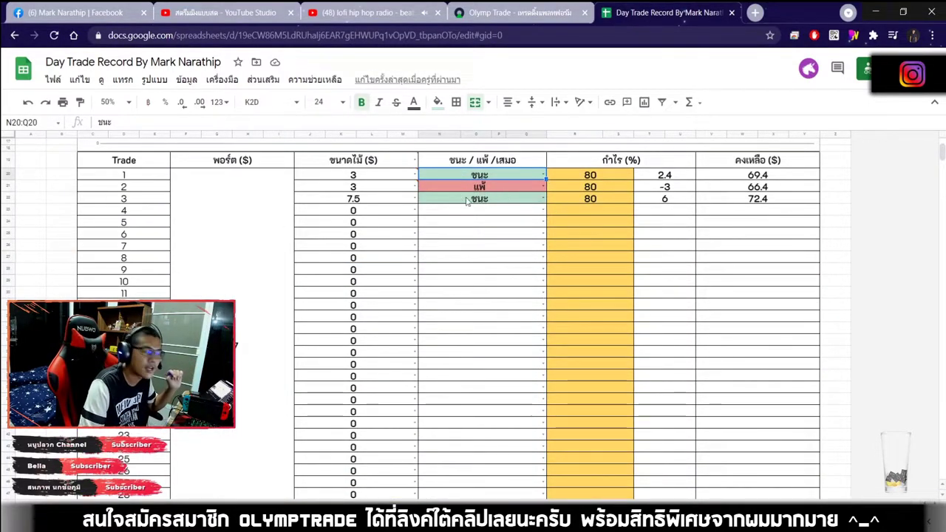
left_click(490, 199)
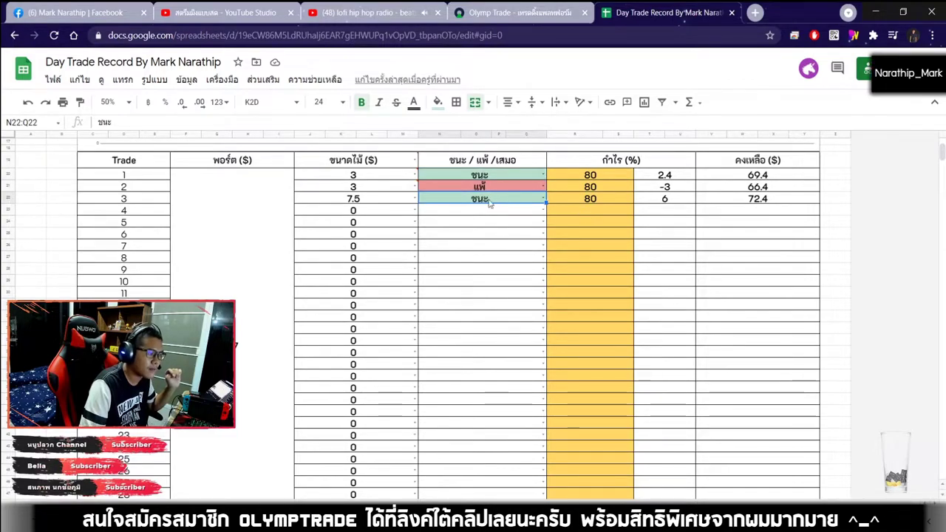
scroll(674, 241, "down", 5)
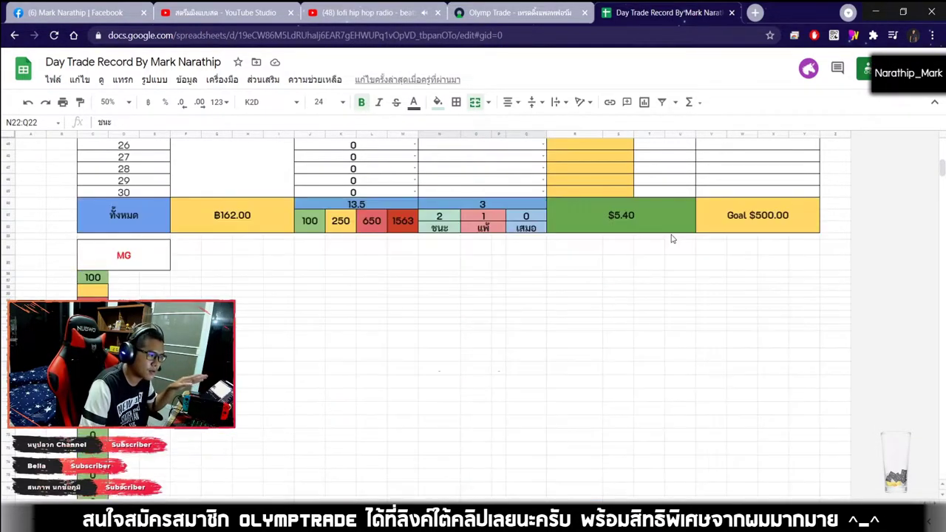
left_click(624, 227)
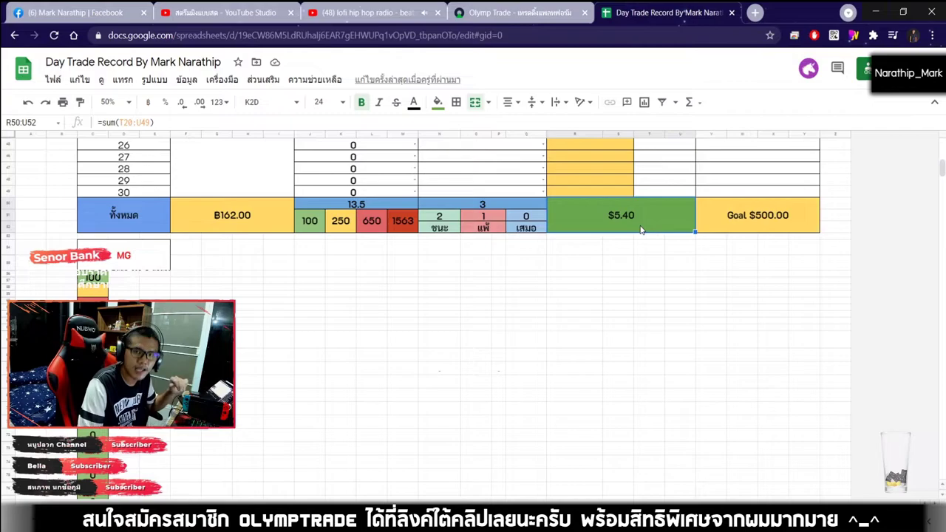
scroll(640, 230, "down", 1)
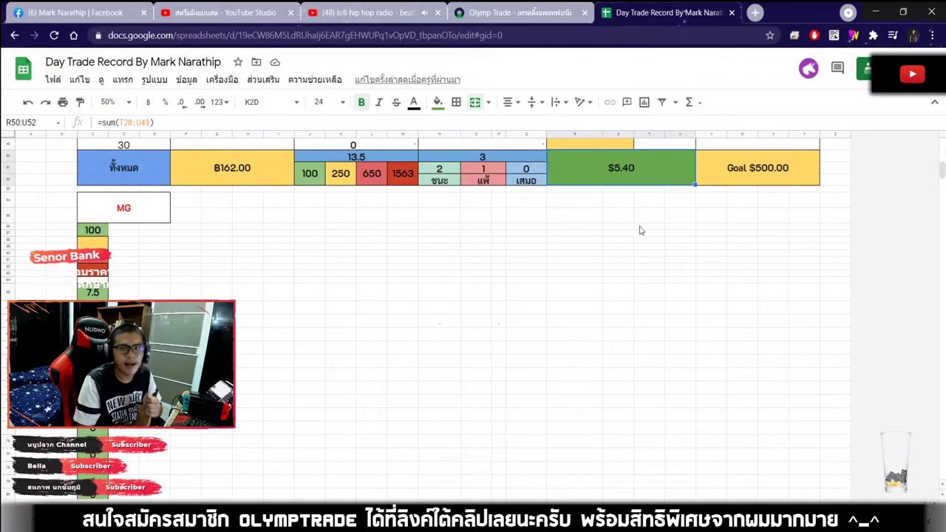
Enter 3 as the size of trade 4 in the trade log.
scroll(640, 231, "up", 10)
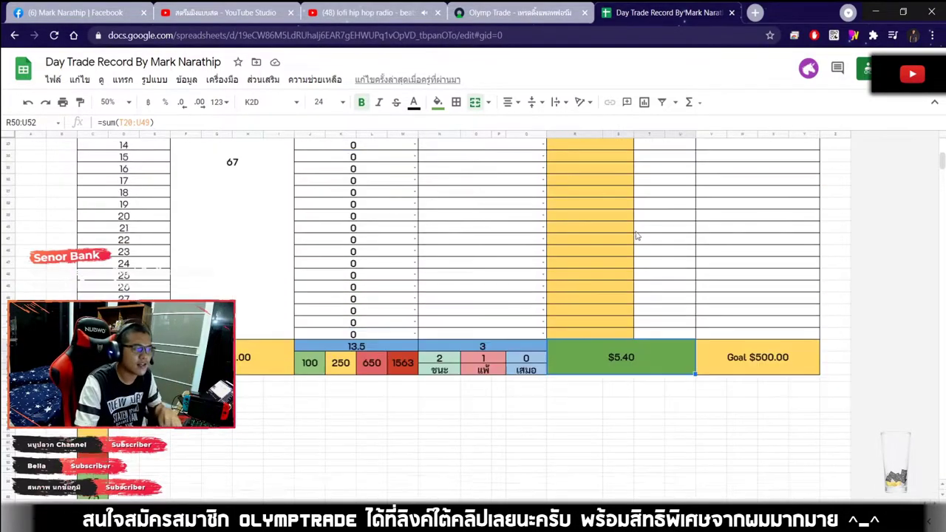
left_click(364, 319)
scroll(547, 370, "down", 1)
type("3")
key("Return")
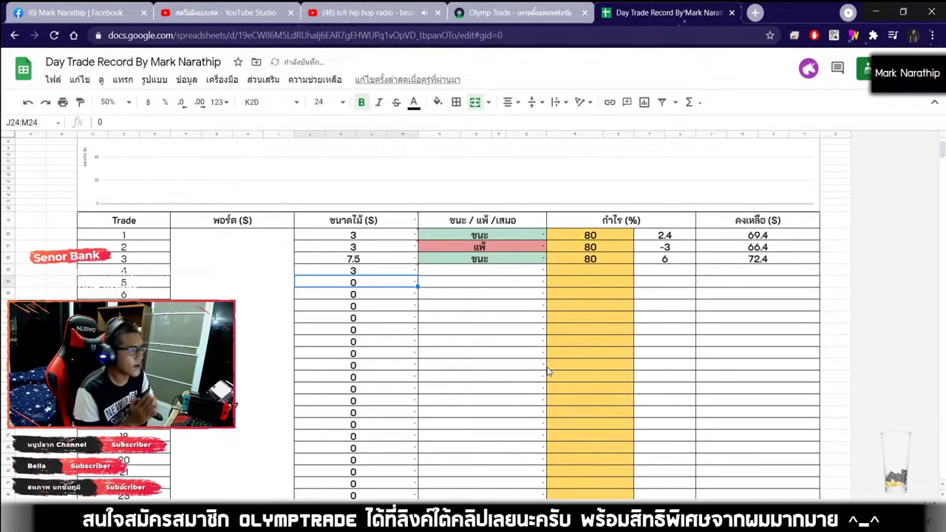
Switch to Olymp Trade, set the trade amount to $3, and place a 1-minute down trade on USD CHF OTC.
left_click(526, 13)
left_click(860, 161)
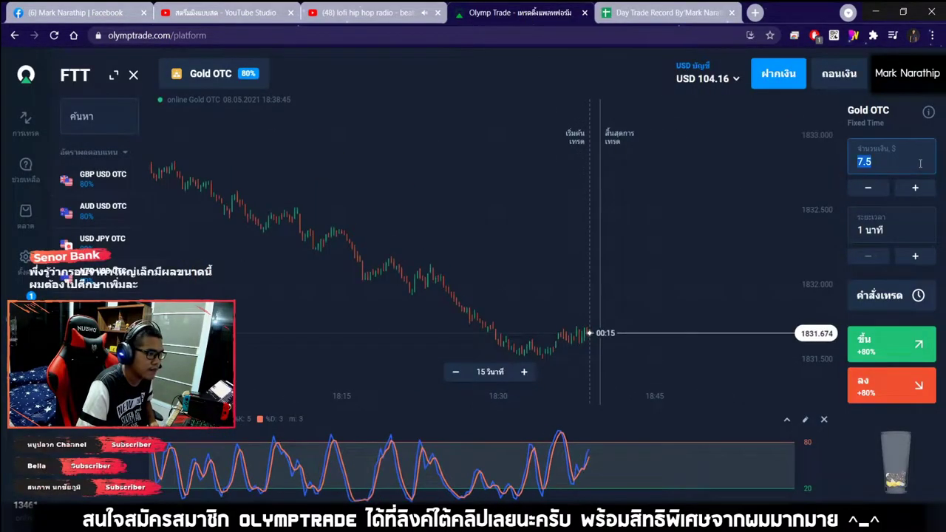
type("3")
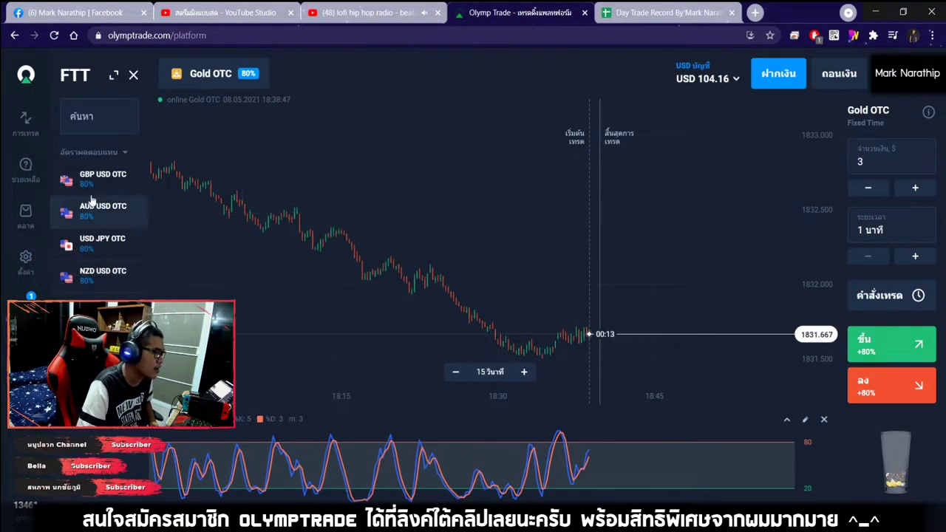
left_click(74, 179)
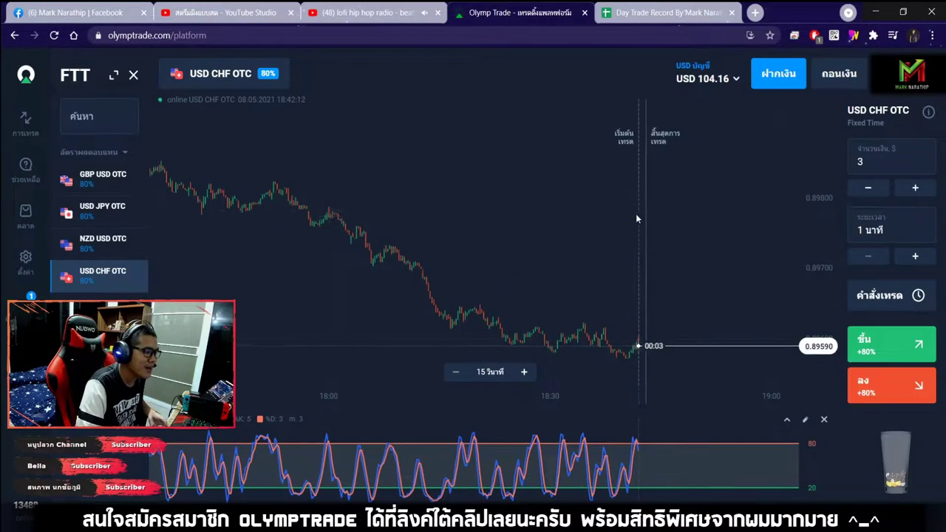
scroll(634, 214, "up", 5)
left_click(890, 384)
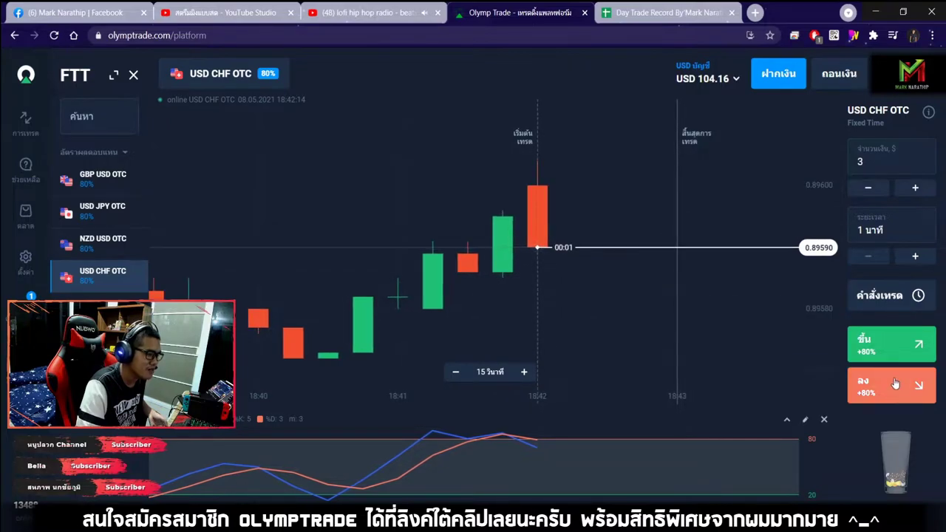
scroll(676, 324, "down", 3)
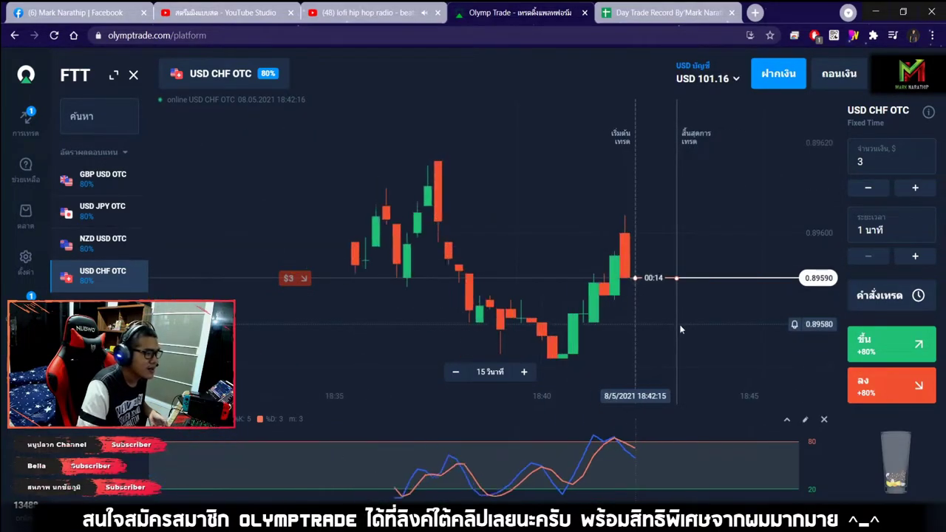
Turn on the drawing overlay, draw a falling arrow freehand along the long USD CHF OTC downtrend, and remove it.
left_click(628, 13)
left_click(517, 12)
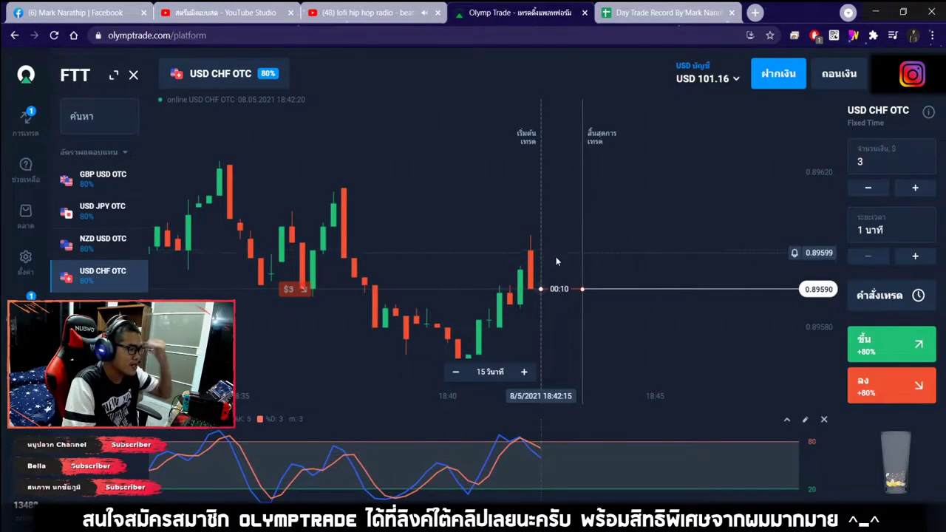
scroll(550, 248, "down", 3)
left_click_drag(571, 284, 655, 215)
left_click(852, 36)
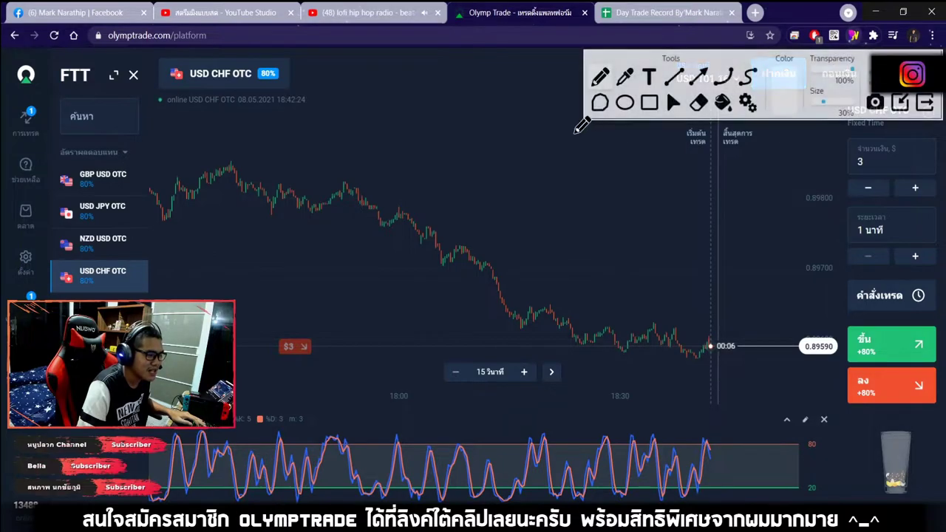
mouse_move(251, 129)
left_mouse_down()
mouse_move(697, 259)
mouse_move(721, 318)
left_mouse_up()
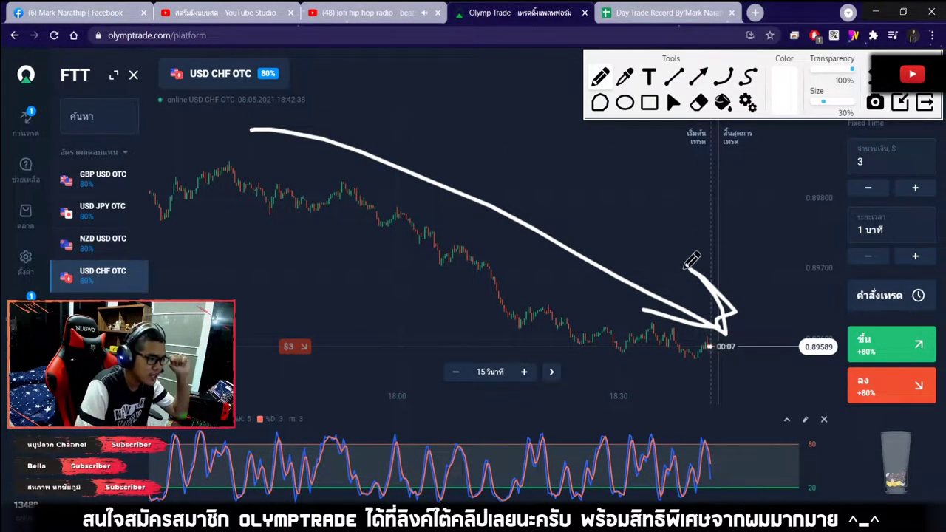
left_click_drag(636, 238, 636, 249)
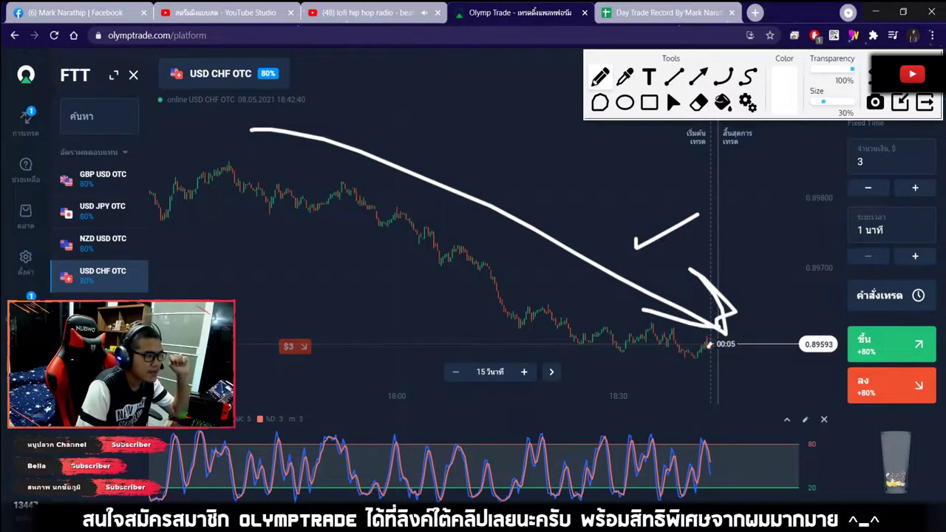
key("Escape")
Circle the recent USD CHF OTC rally freehand with the pencil, from the low around 18:40 to the newest candle.
scroll(738, 358, "up", 3)
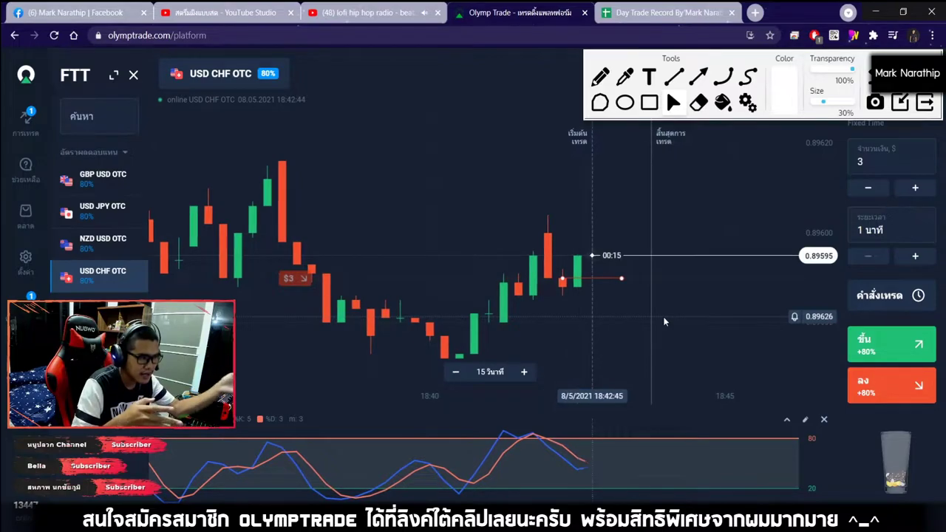
left_click(599, 76)
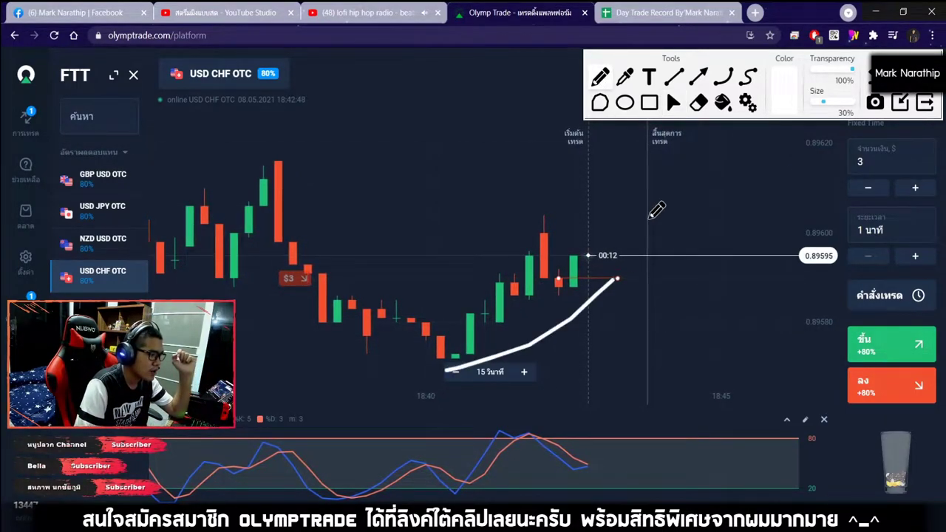
left_click_drag(654, 242, 559, 340)
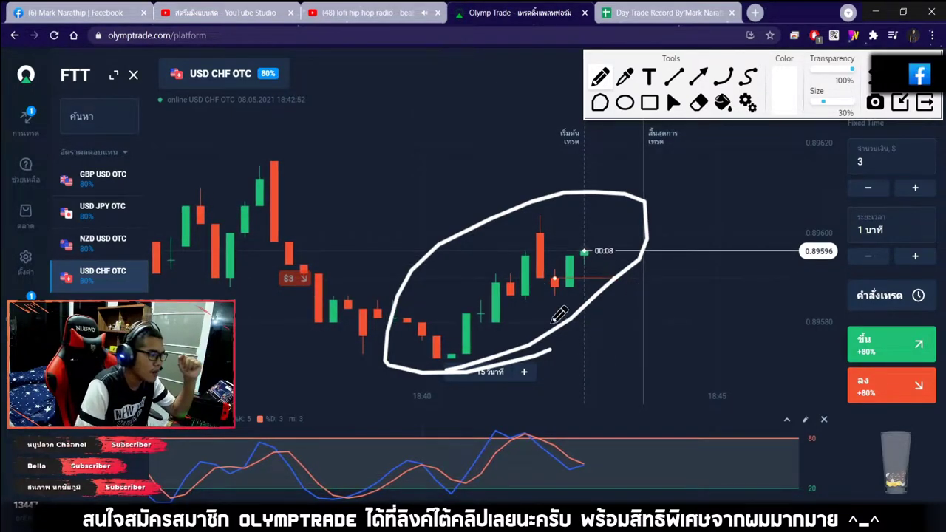
Draw falling arrows, a circle on the Stochastic crossover and an oval around the recent USD CHF OTC highs freehand, then close the drawing overlay.
left_click_drag(681, 371, 713, 341)
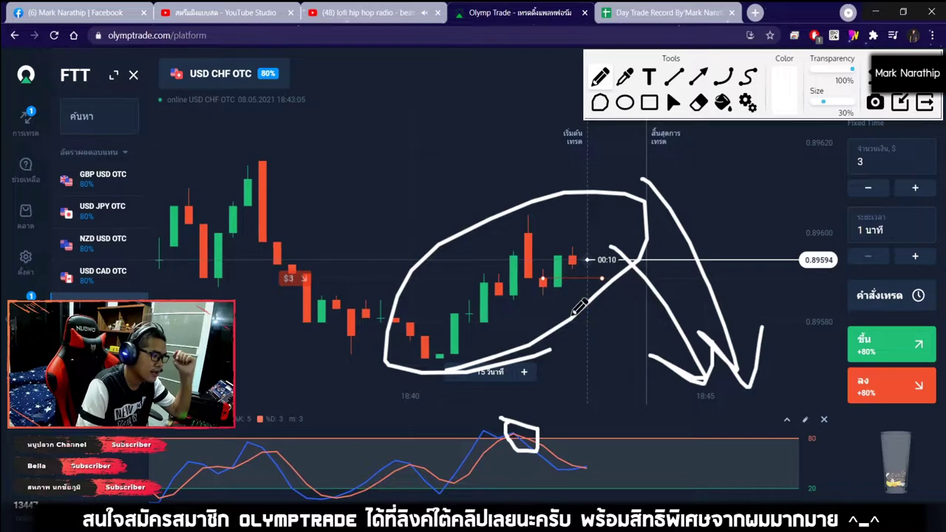
mouse_move(528, 243)
left_mouse_down()
mouse_move(462, 255)
mouse_move(559, 203)
mouse_move(624, 271)
left_mouse_up()
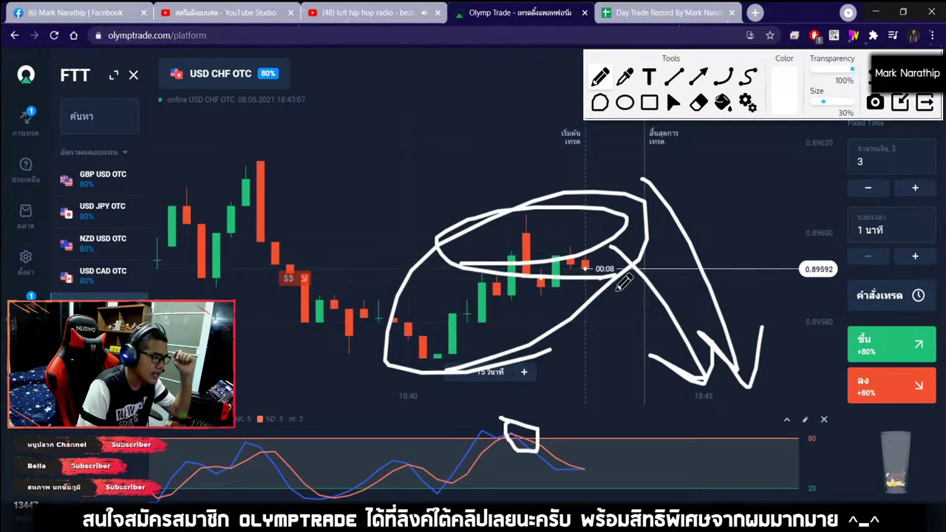
left_click_drag(626, 394, 630, 355)
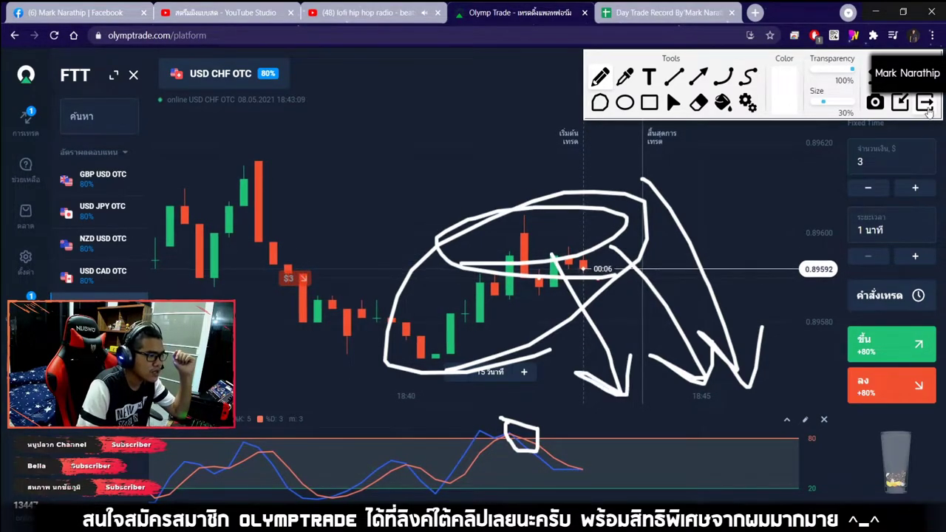
left_click(924, 102)
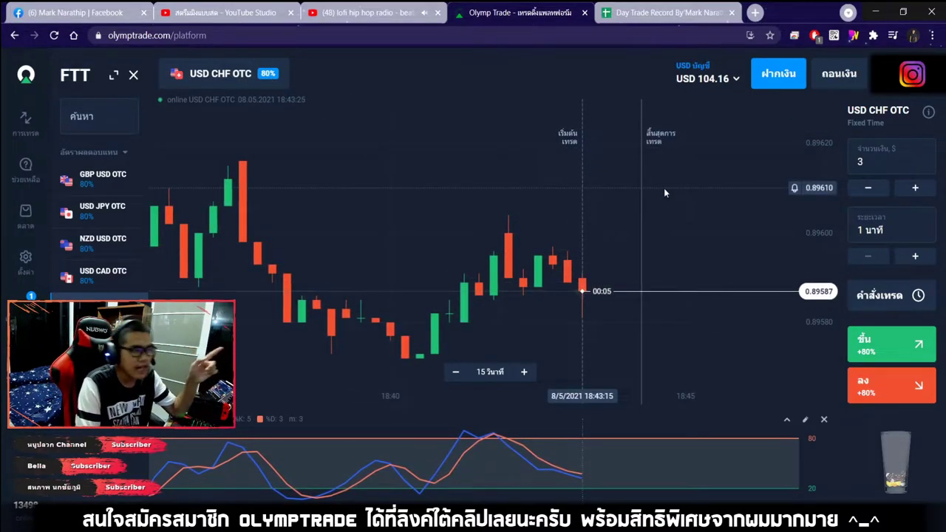
Check the result of the latest USD CHF OTC trade in the closed trades, view the open trades, and close the trade list.
left_click(26, 120)
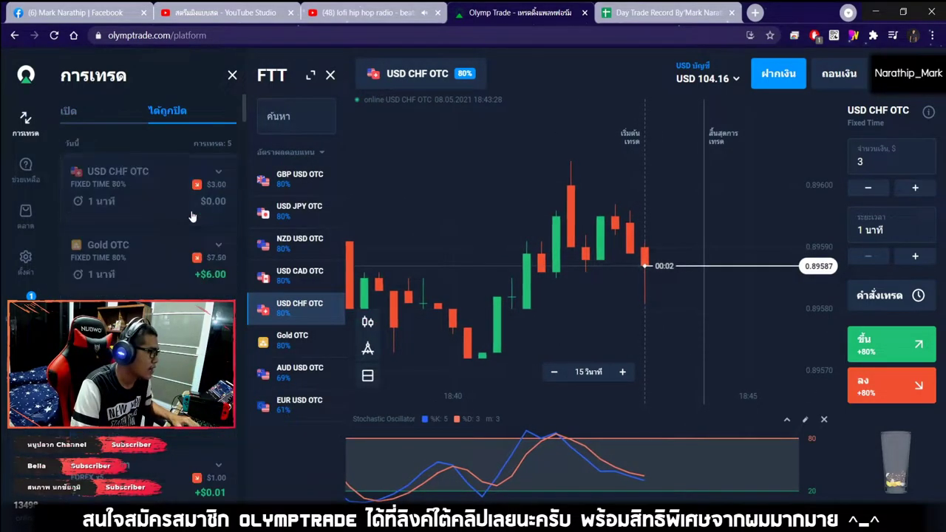
left_click(100, 123)
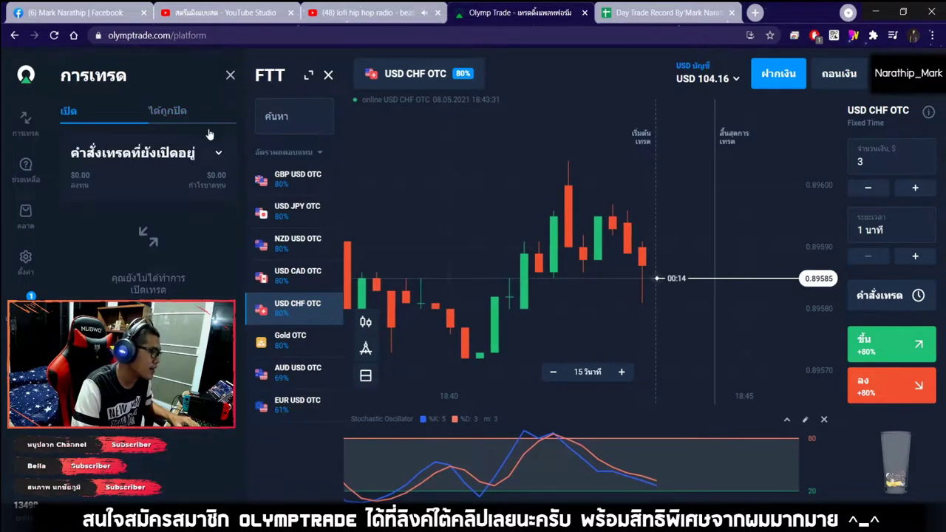
left_click(232, 74)
Switch to the Google Sheets trade log and record trade 4 with the result เสมอ (draw) and a profit rate of 80%.
left_click(623, 13)
left_click(452, 274)
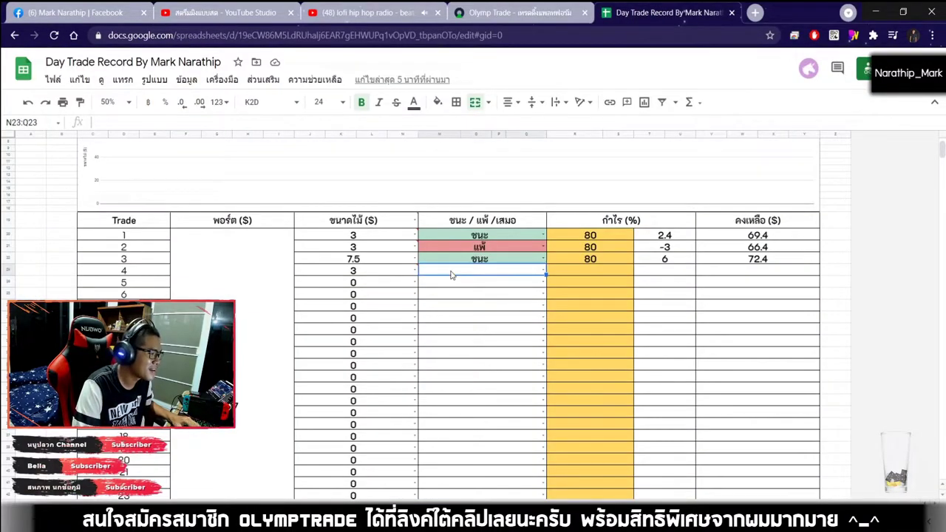
left_click(454, 320)
left_click(610, 262)
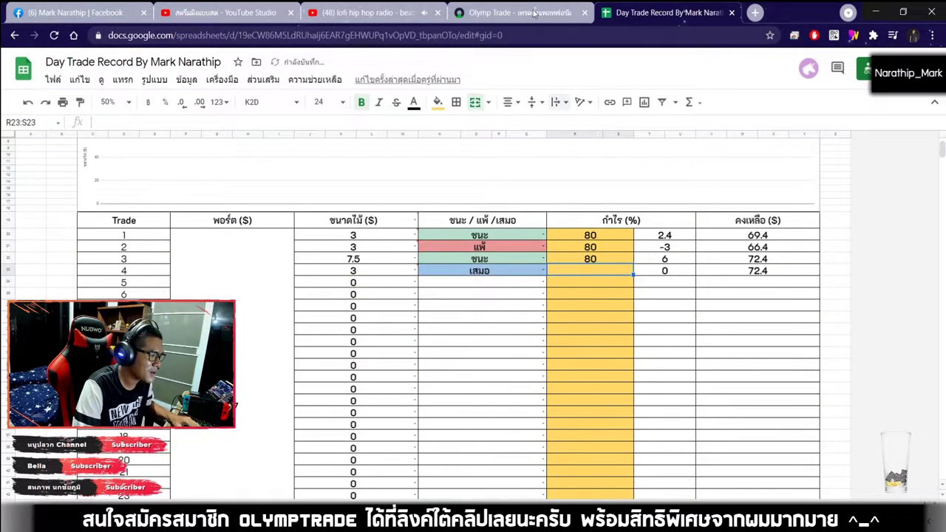
left_click(520, 12)
left_click(650, 12)
type("80")
key("Return")
Switch to Olymp Trade and examine the recent candles and the longer trend of USD CHF OTC, briefly checking the trade log in between.
left_click(590, 7)
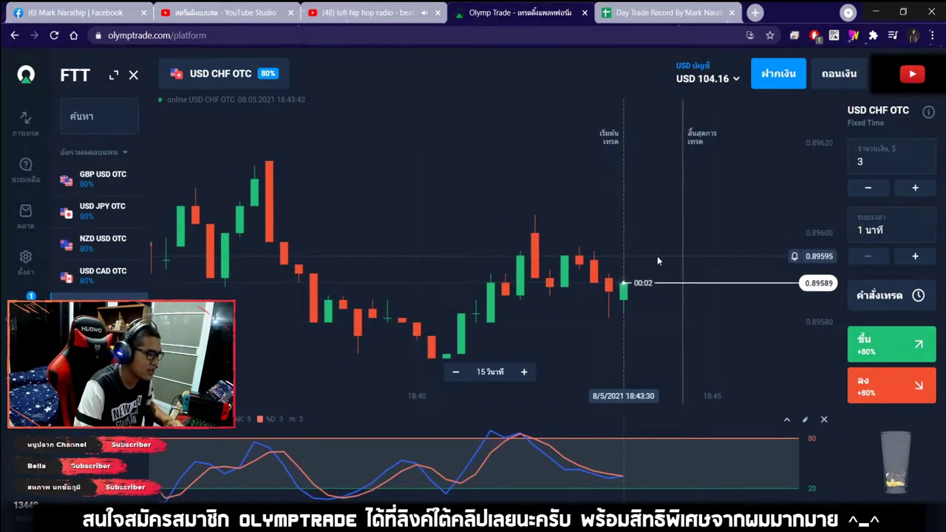
scroll(665, 292, "down", 2)
scroll(608, 365, "down", 3)
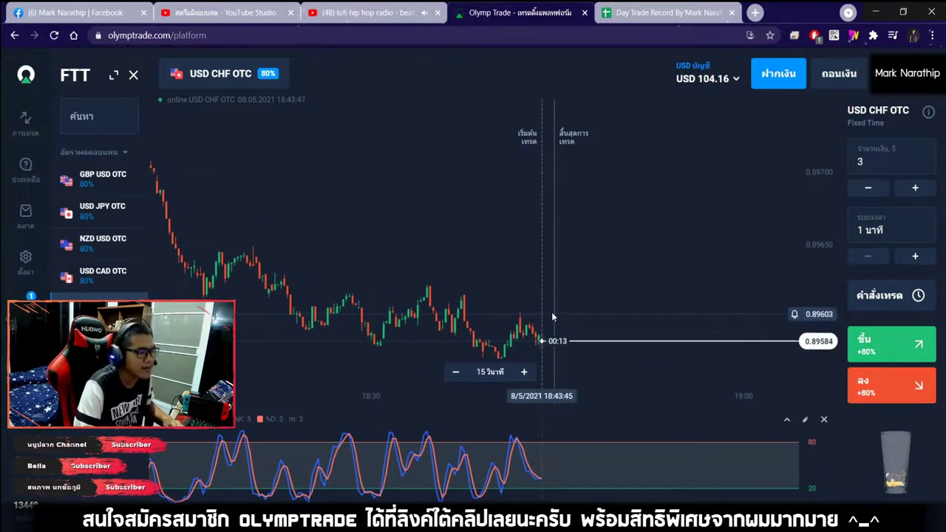
scroll(554, 309, "up", 4)
left_click(662, 12)
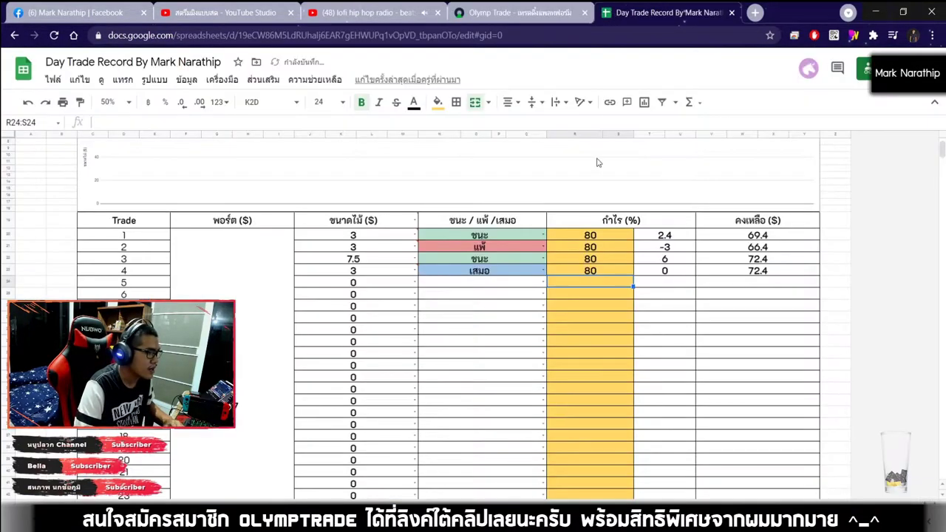
left_click(517, 12)
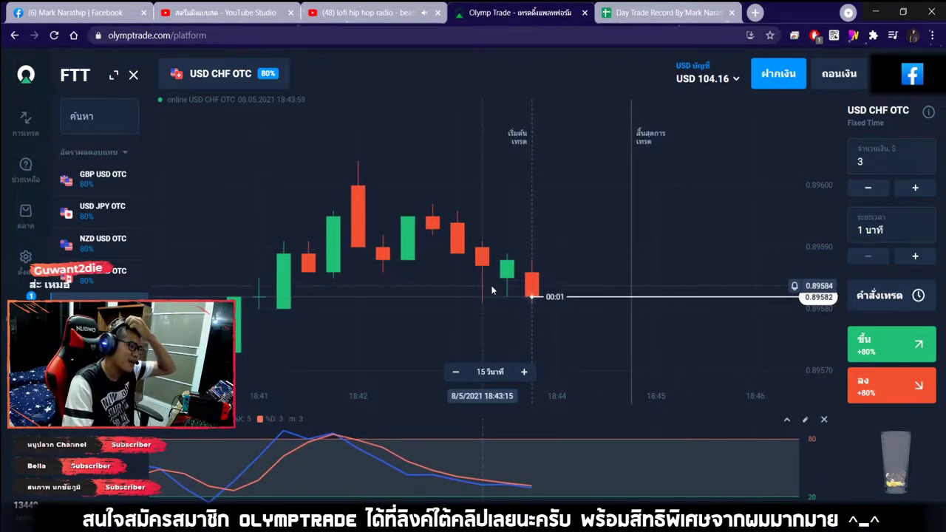
scroll(494, 288, "down", 5)
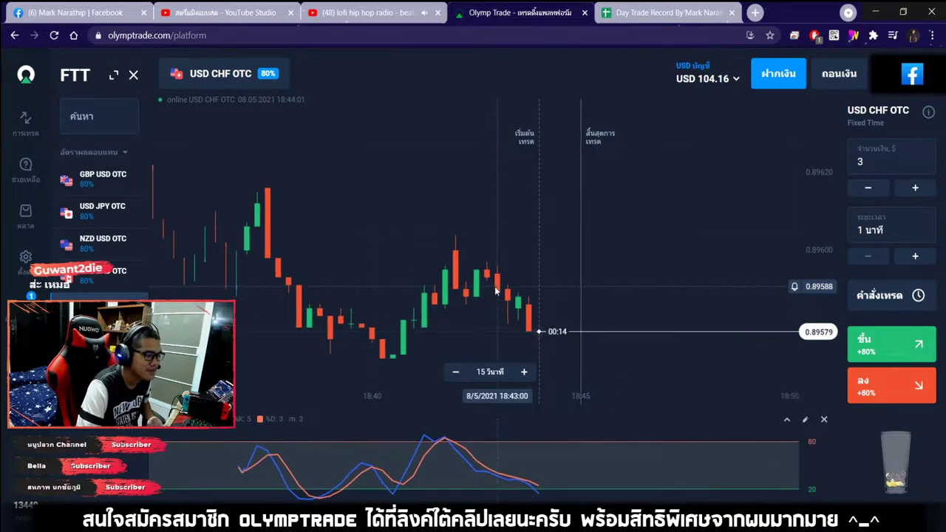
scroll(495, 288, "down", 3)
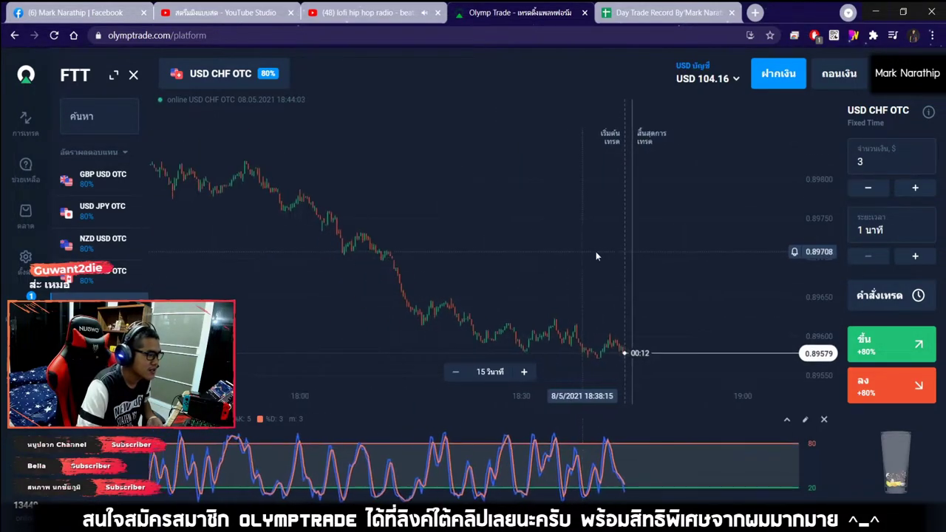
Switch to the Google Sheets trade log and enter 3 as the size of trade 5.
left_click(683, 10)
key("Left")
key("Left")
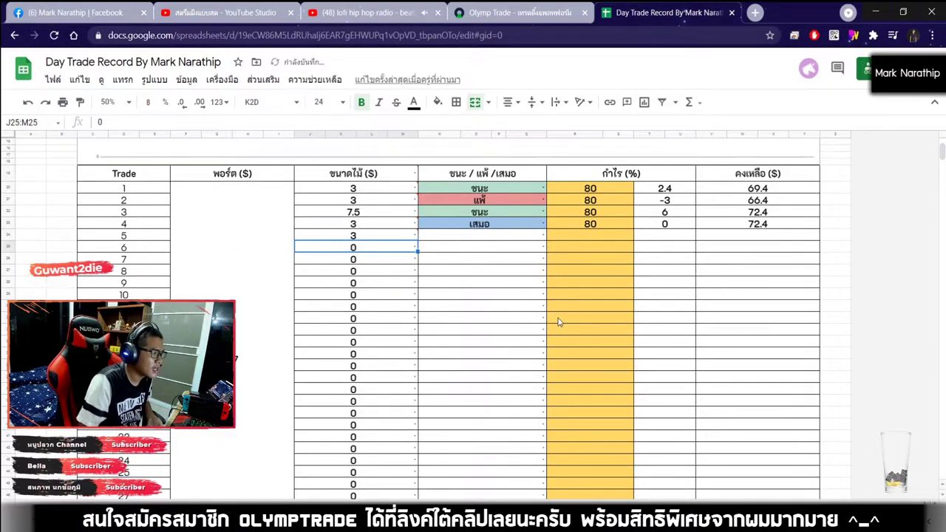
Switch to Olymp Trade and examine the USD CHF OTC downtrend, the newest candles and the Stochastic Oscillator for an entry.
key("ctrl+shift+Tab")
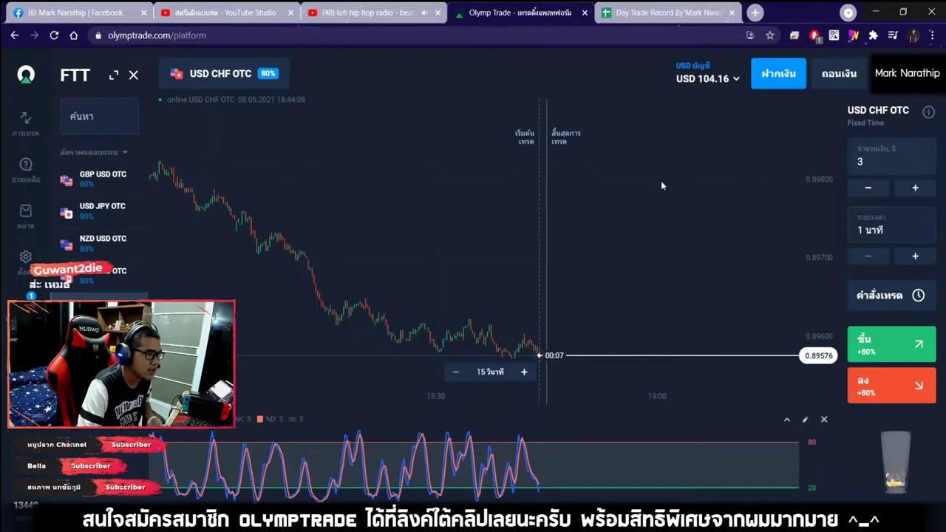
scroll(657, 187, "up", 5)
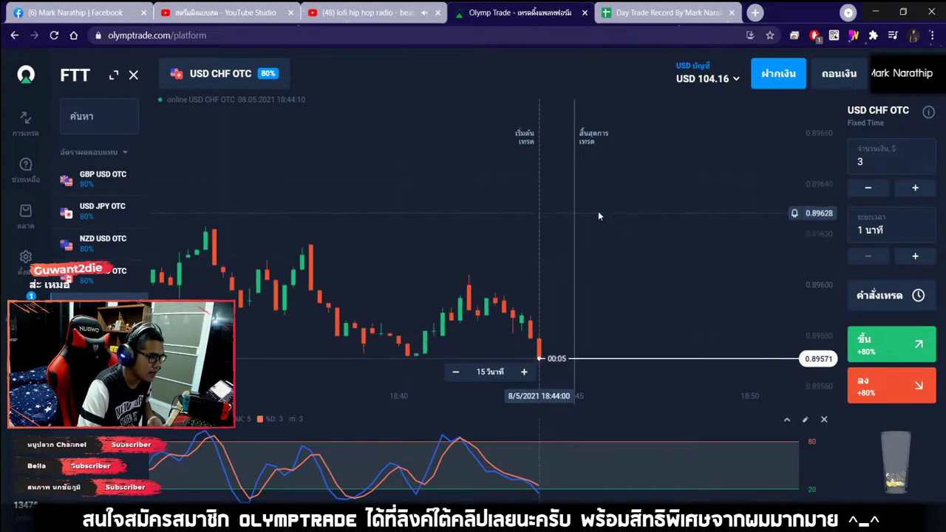
scroll(565, 212, "down", 2)
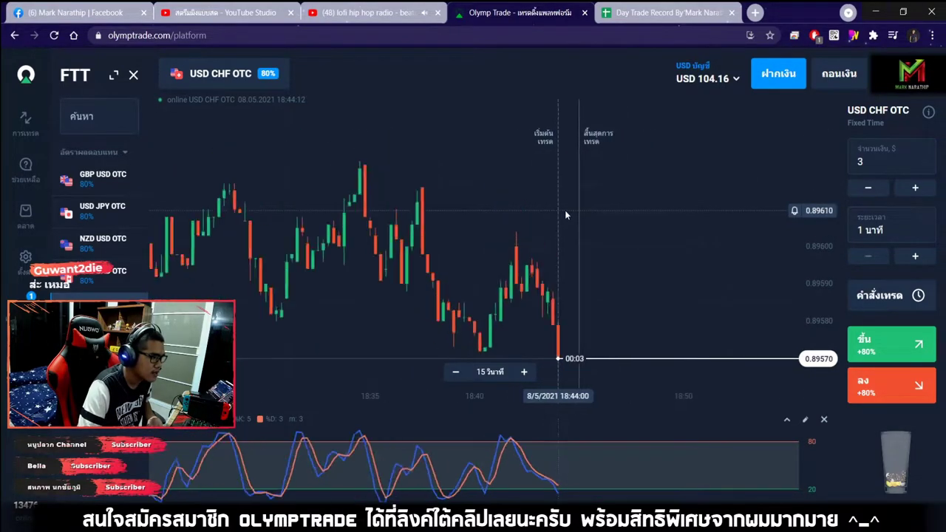
scroll(623, 301, "down", 2)
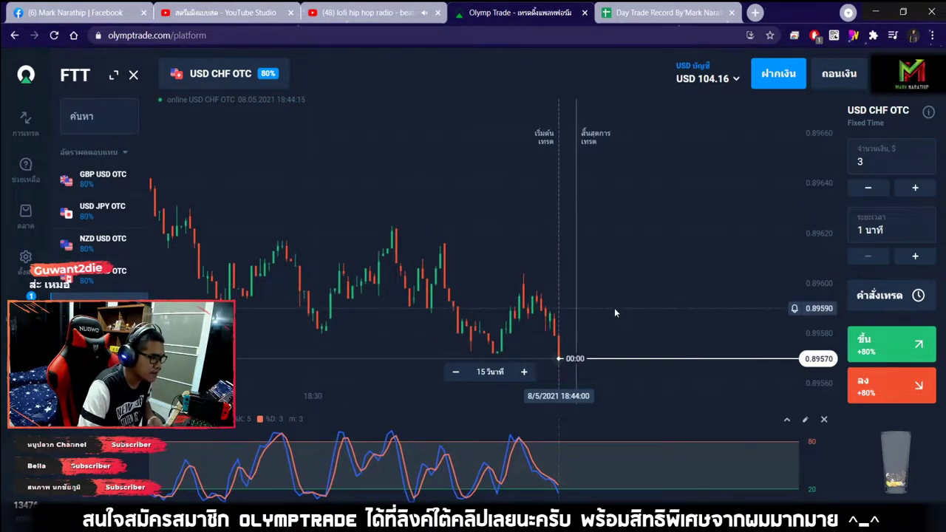
scroll(657, 361, "up", 3)
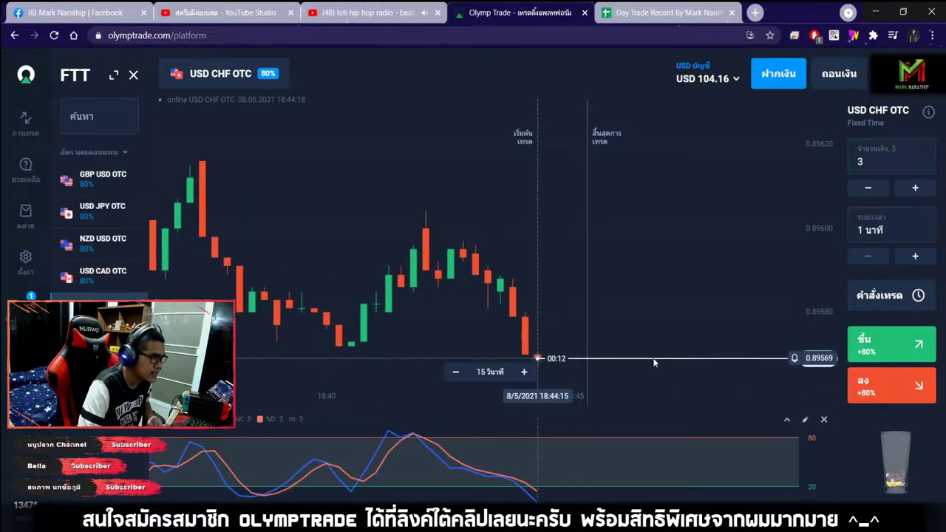
scroll(654, 363, "up", 1)
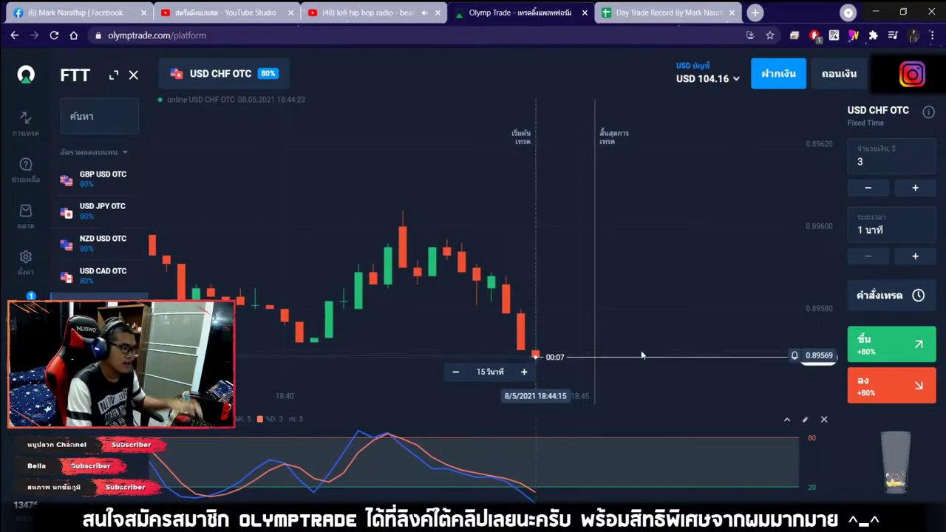
scroll(641, 356, "down", 5)
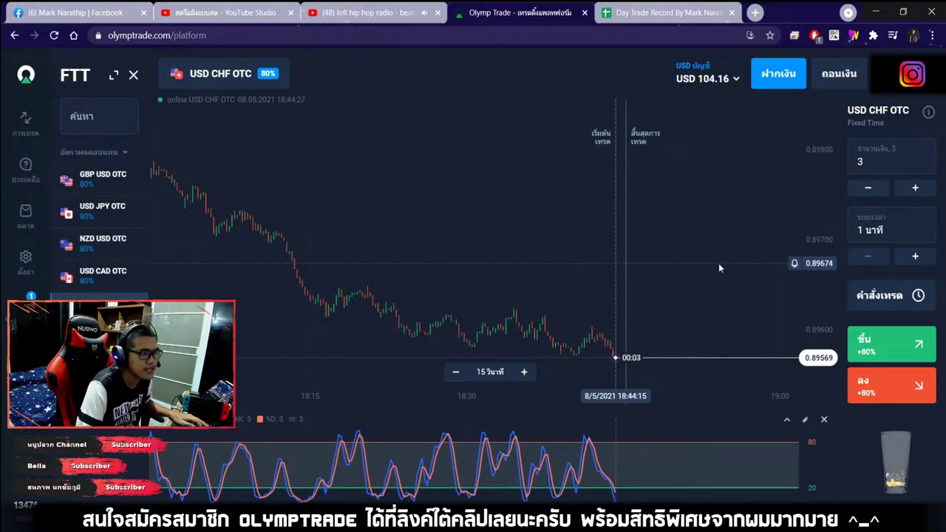
scroll(622, 283, "up", 5)
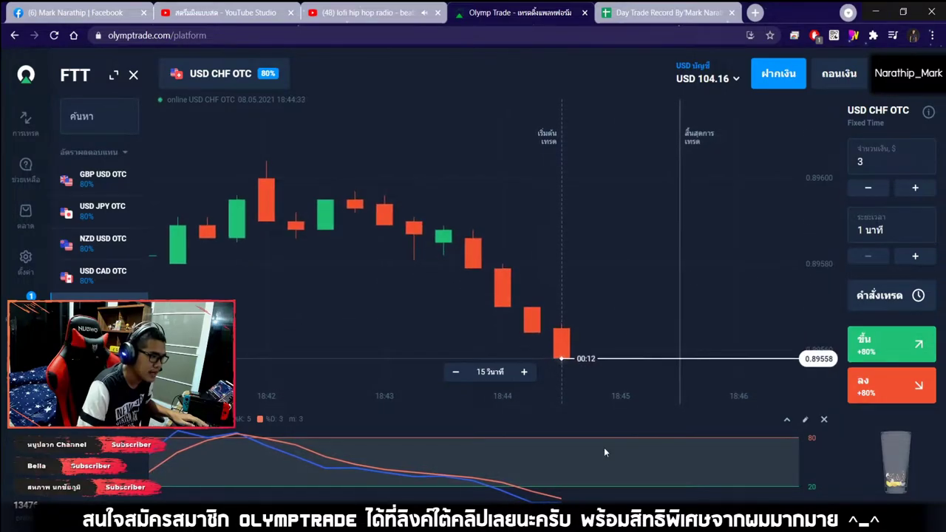
scroll(579, 278, "down", 5)
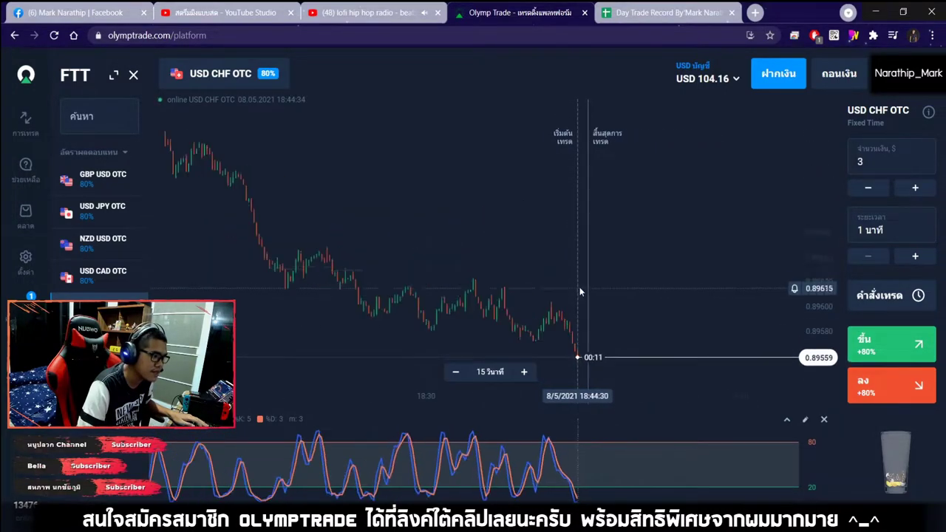
scroll(582, 283, "down", 3)
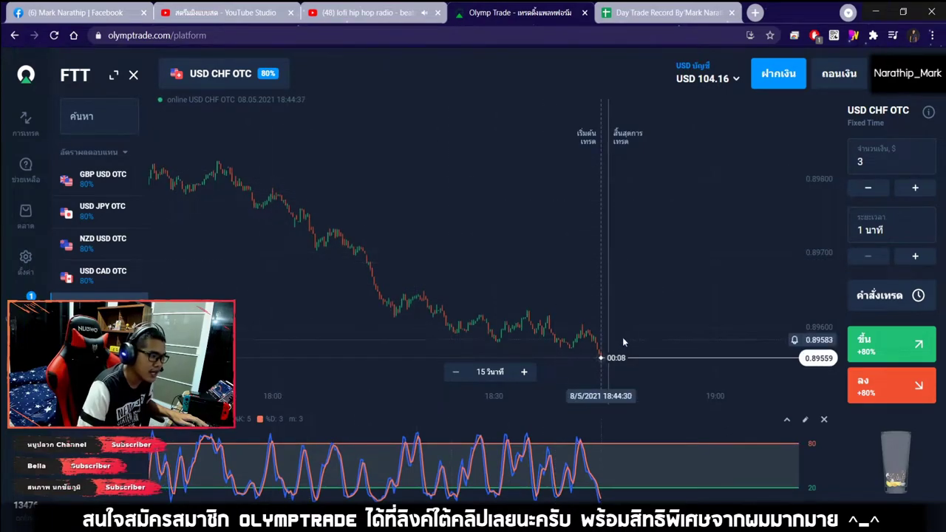
Place a $3, 1-minute up trade on USD CHF OTC.
scroll(634, 345, "up", 6)
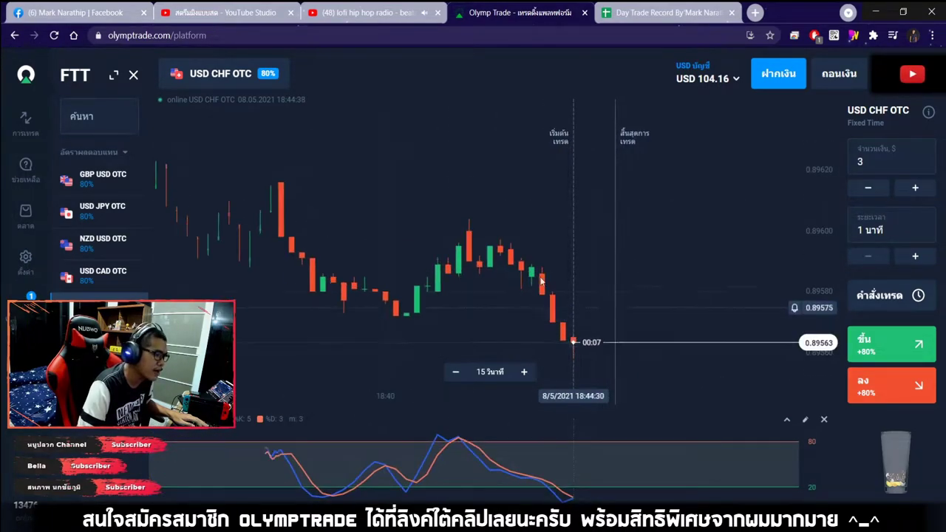
scroll(522, 256, "up", 2)
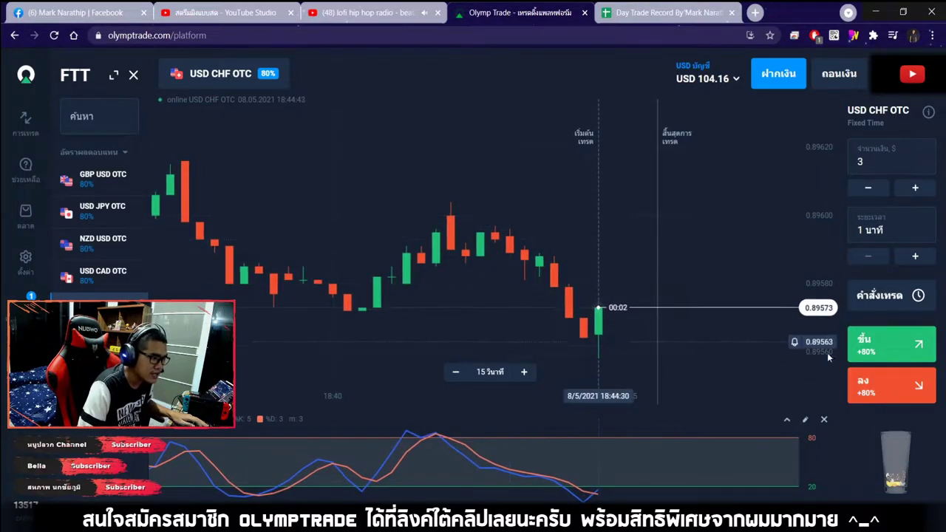
left_click(899, 347)
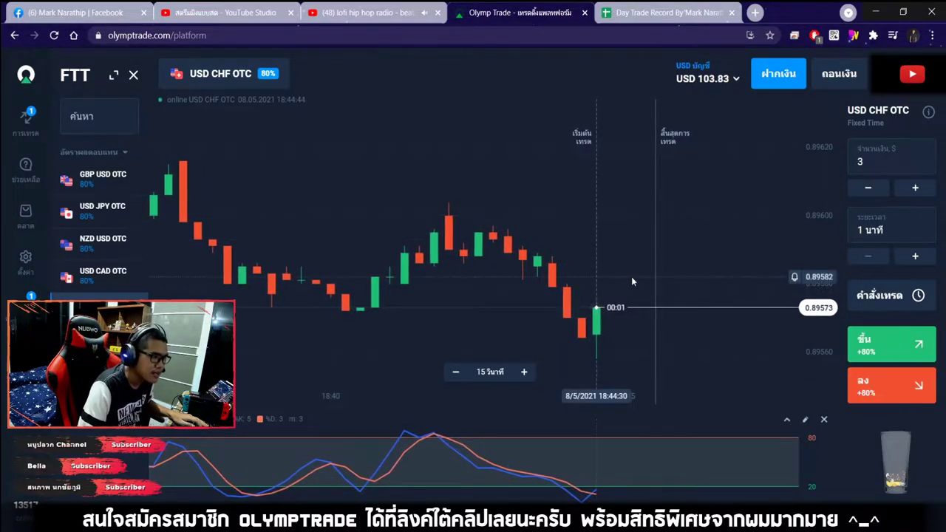
left_click_drag(639, 266, 560, 236)
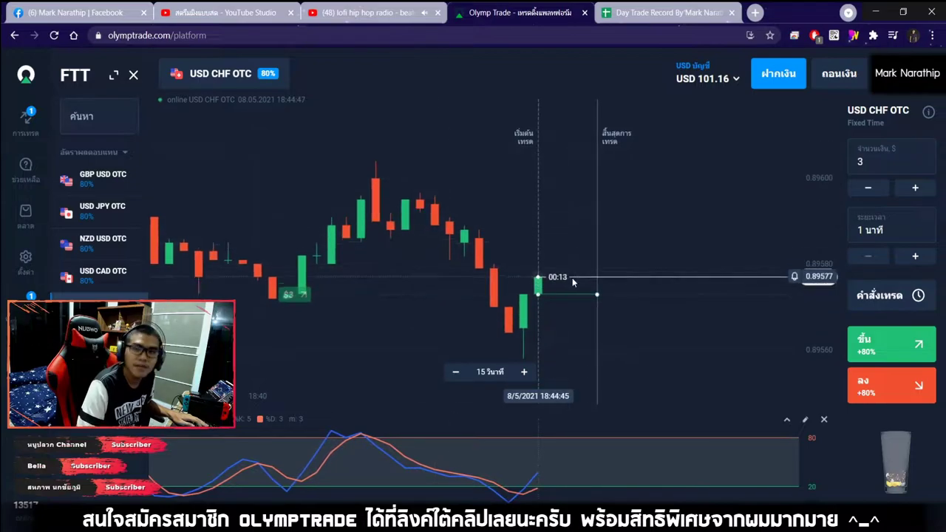
Start a freehand annotation on the zoomed-out USD CHF OTC chart and sketch a descending zigzag of drops and pullbacks.
scroll(627, 241, "down", 3)
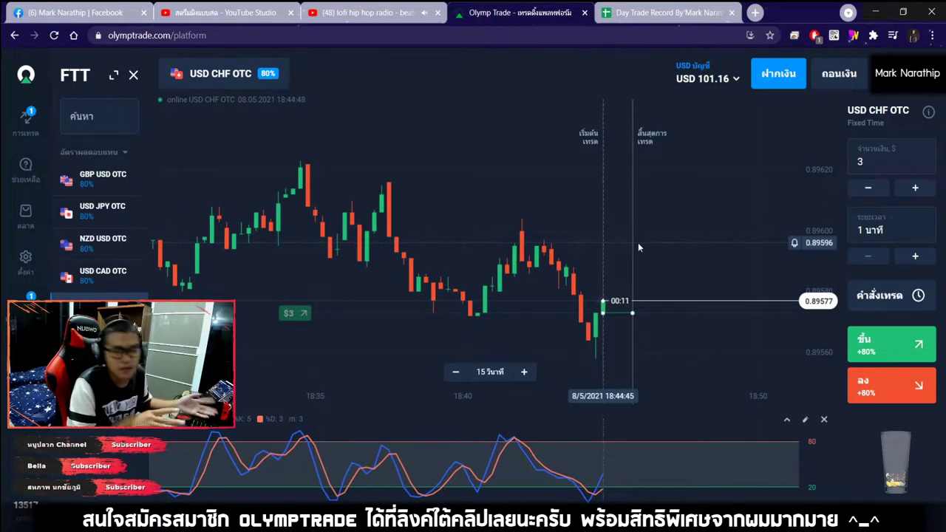
scroll(584, 248, "up", 2)
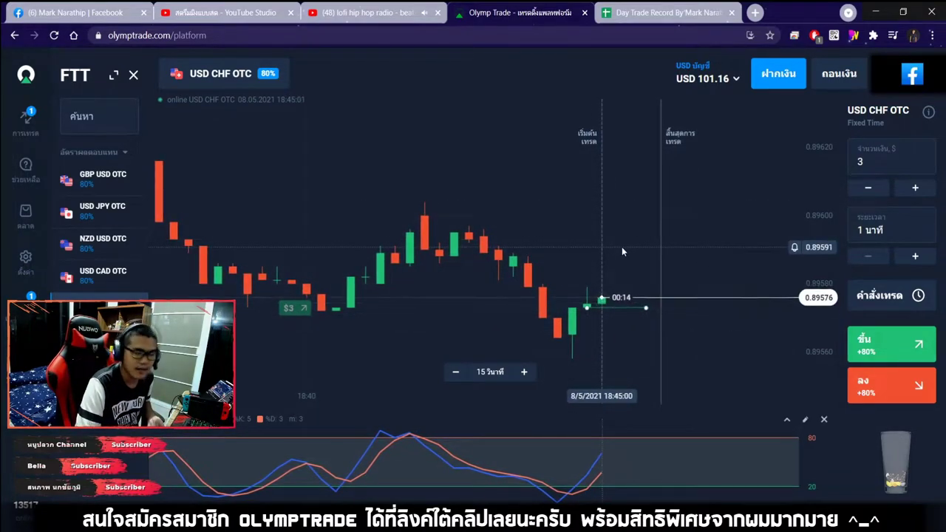
scroll(621, 246, "down", 5)
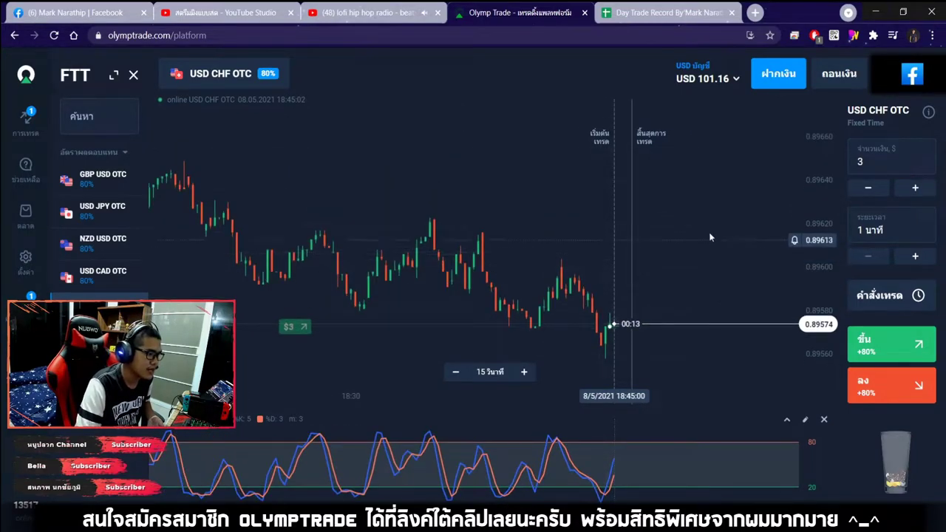
scroll(628, 290, "up", 1)
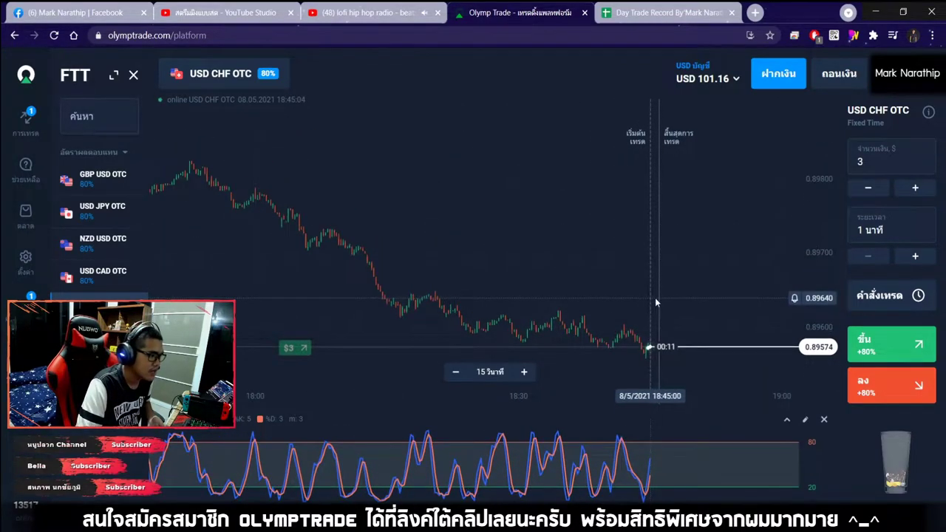
left_click(854, 36)
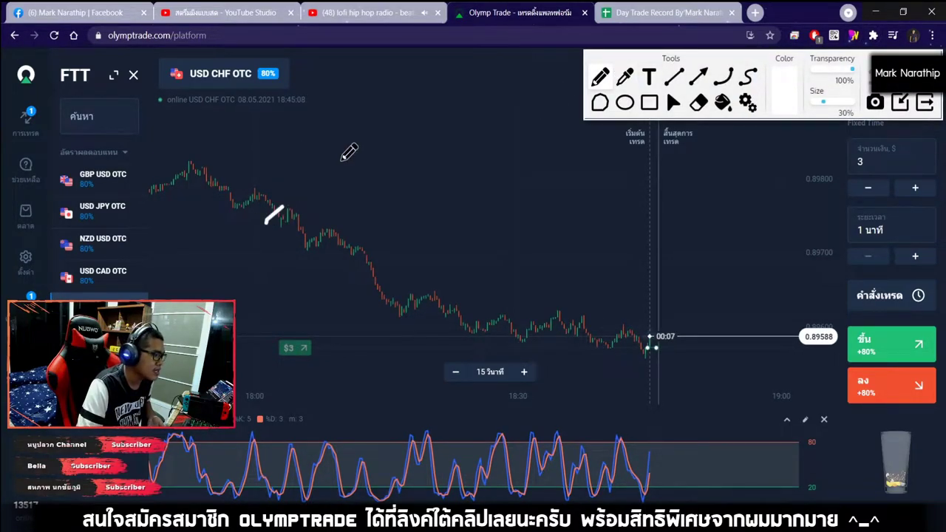
mouse_move(485, 330)
left_mouse_down()
mouse_move(623, 332)
mouse_move(676, 459)
left_mouse_up()
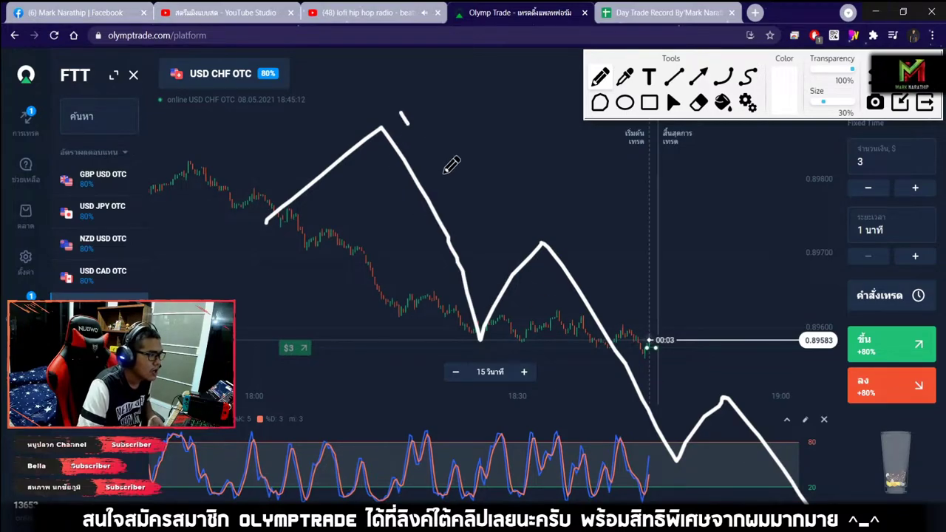
Mark the zigzag's swings with arrows, its pullback peak with a horizontal line and the overall decline with a long arrow; clear all the drawings.
left_click_drag(525, 277, 537, 279)
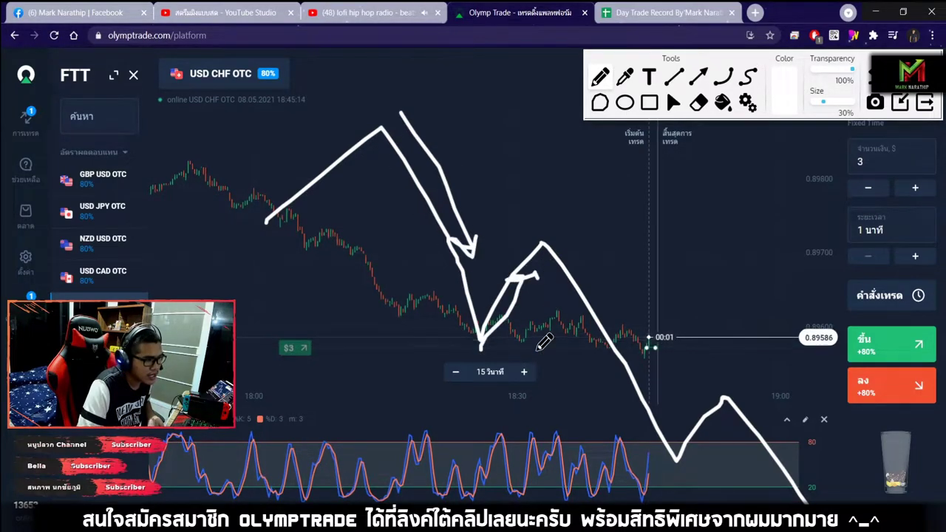
left_click_drag(521, 242, 582, 241)
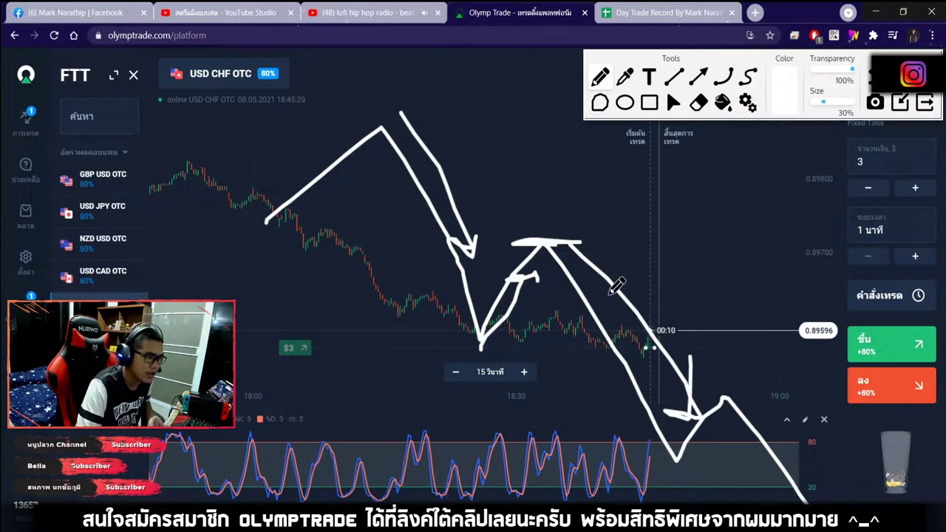
left_click_drag(442, 92, 761, 372)
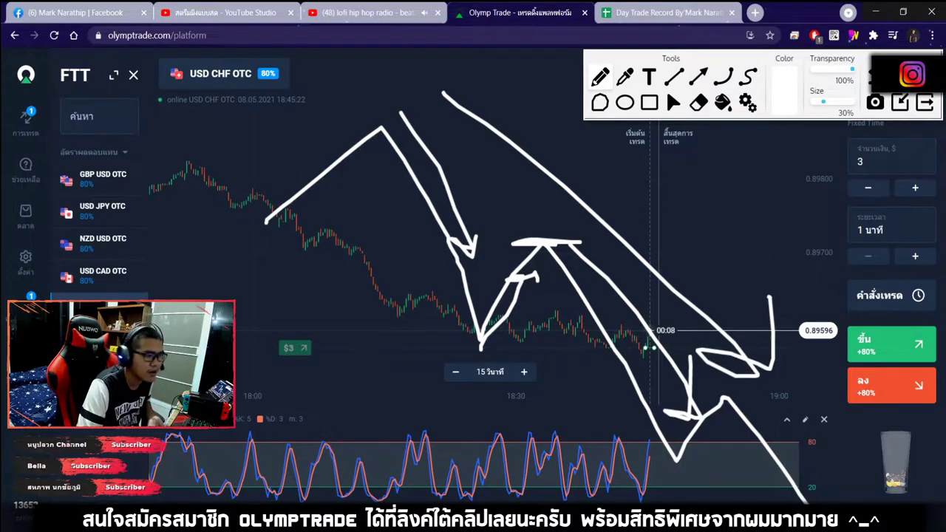
key("Escape")
Dismiss the closed-trade notice in Olymp Trade and record trade 5 as ชนะ (win) with 80% profit in the Google Sheets trade log.
scroll(589, 314, "up", 3)
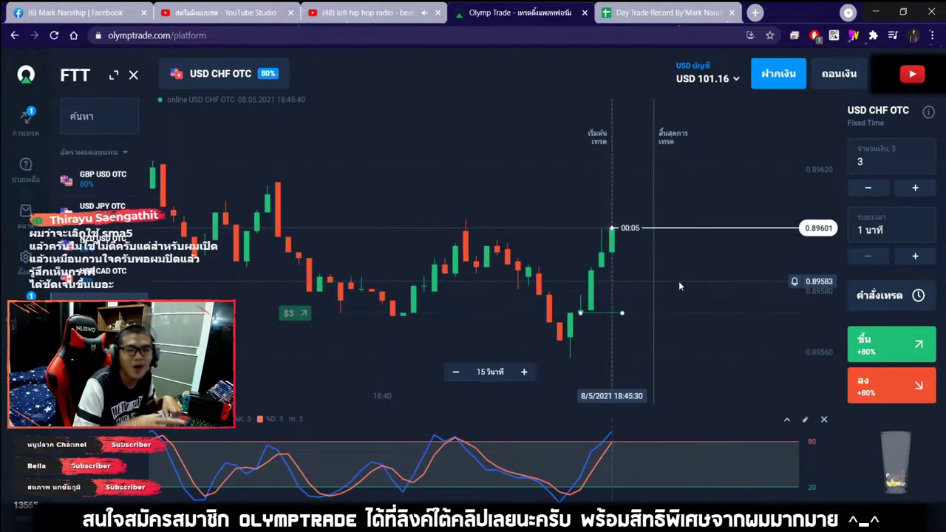
scroll(676, 283, "up", 2)
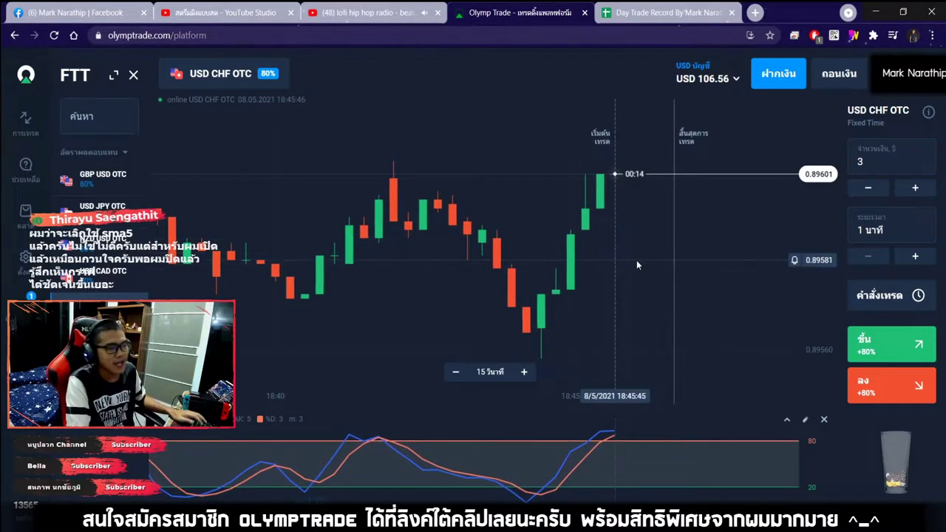
left_click(636, 21)
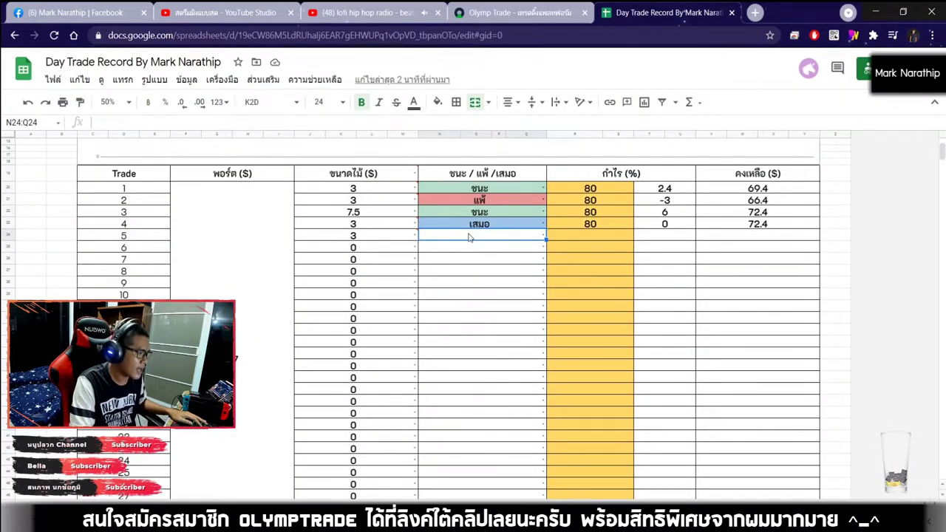
left_click(517, 12)
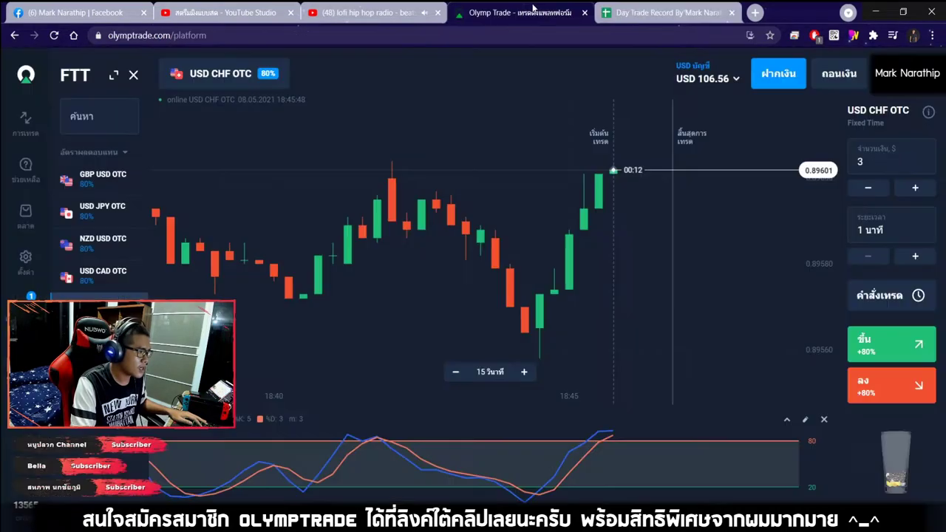
left_click(257, 74)
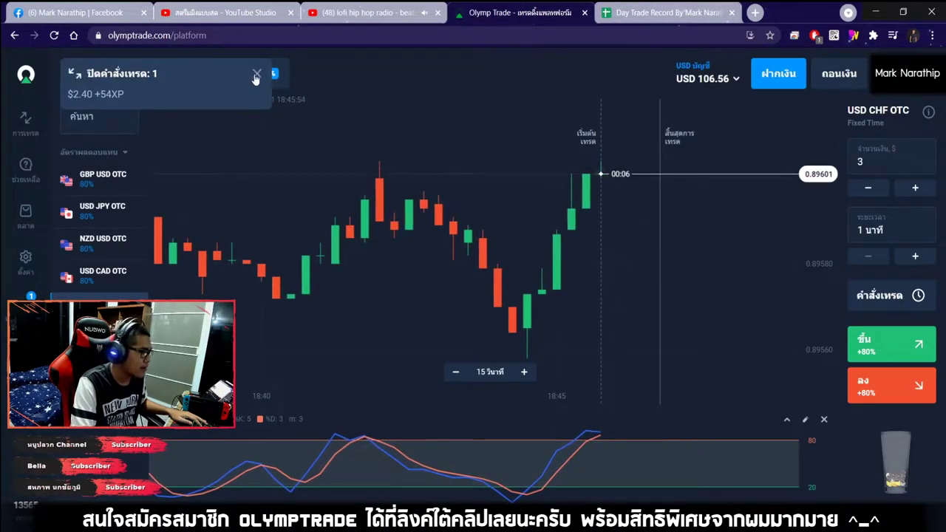
left_click(257, 75)
left_click(636, 12)
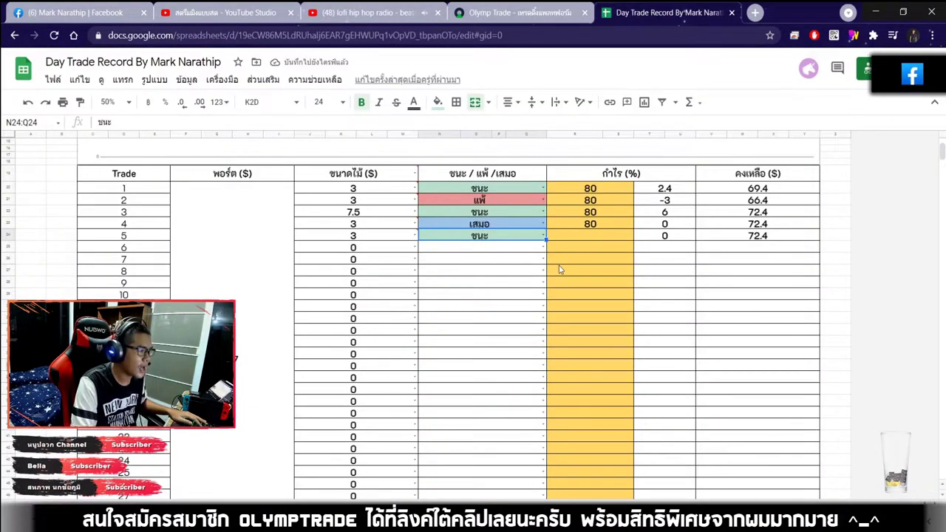
Examine the trade log's totals row for the overall profit and win/loss counts, rechecking the result of trade 5.
scroll(653, 307, "down", 5)
left_click(644, 285)
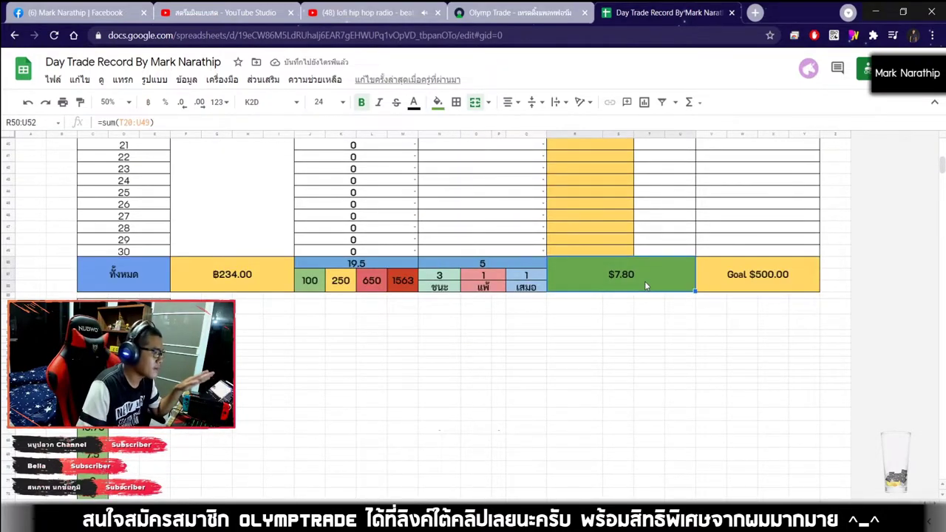
scroll(645, 281, "up", 5)
left_click(525, 236)
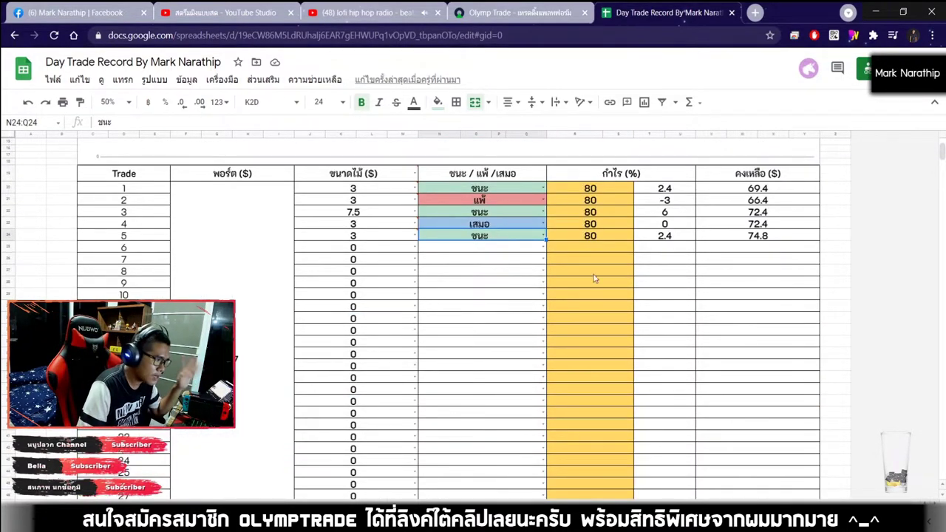
scroll(599, 244, "down", 5)
left_click(653, 288)
scroll(653, 287, "down", 1)
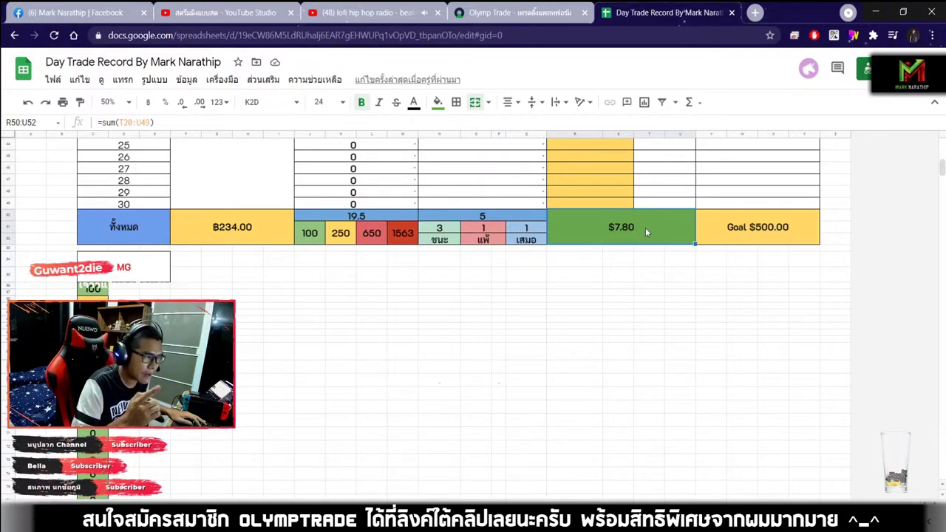
scroll(643, 232, "up", 1)
Enter 3 as the size of trade 6 and return to the balance graph above the trade table.
scroll(641, 232, "up", 5)
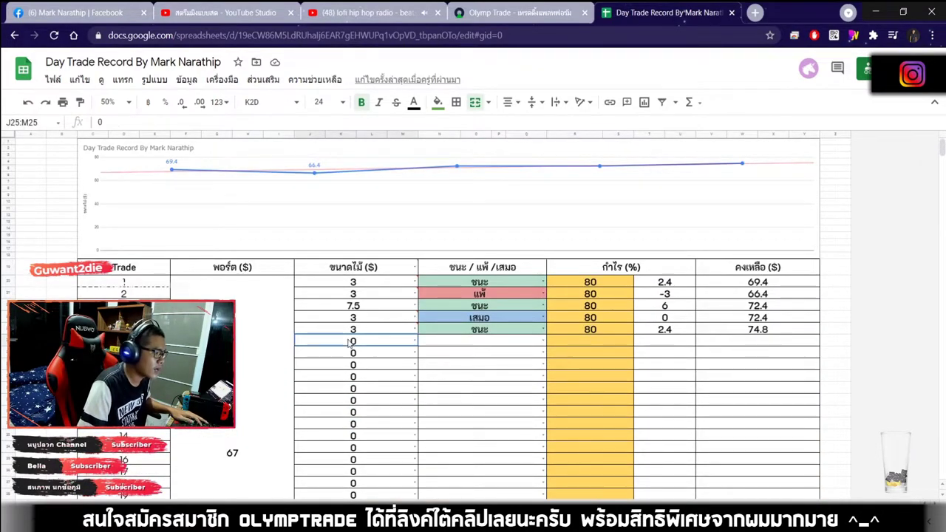
left_click(350, 342)
scroll(538, 351, "down", 5)
scroll(538, 350, "up", 4)
type("3")
key("Return")
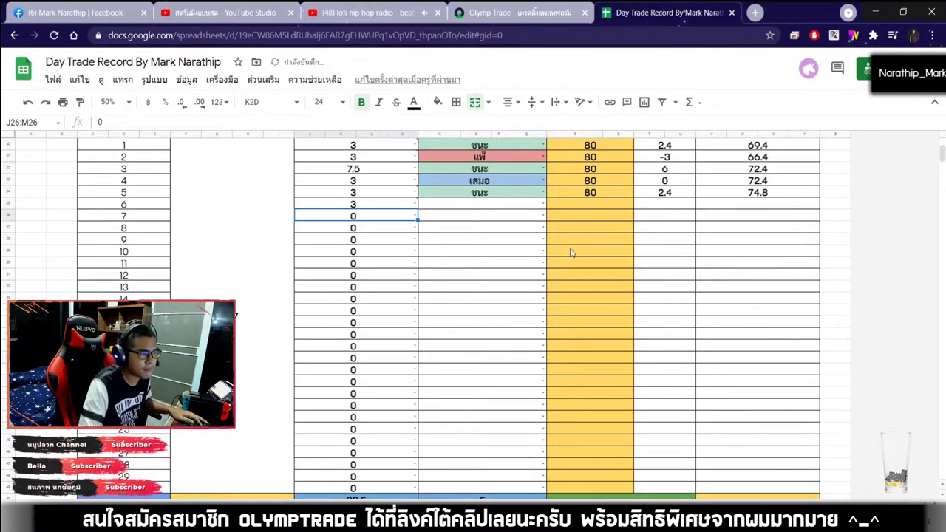
scroll(546, 262, "up", 3)
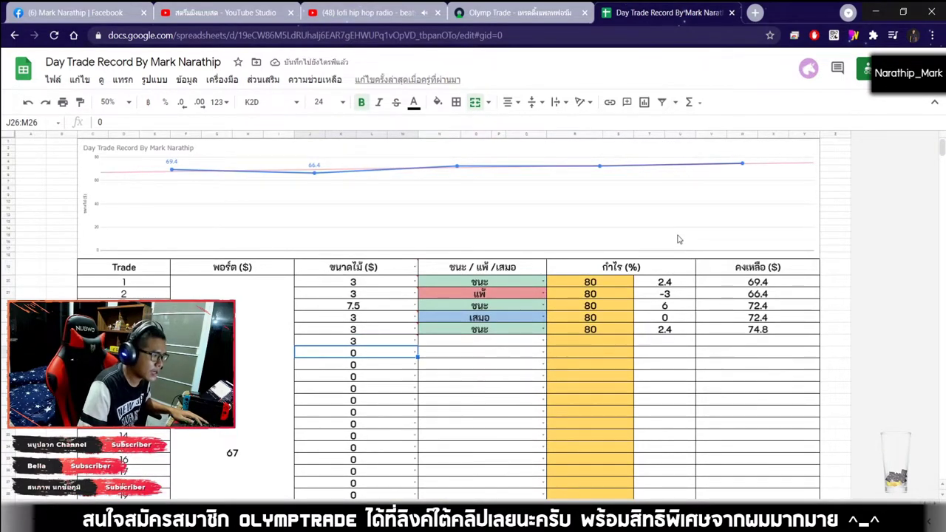
Switch to Olymp Trade and place a $3, 1-minute down trade on USD CHF OTC.
left_click(517, 12)
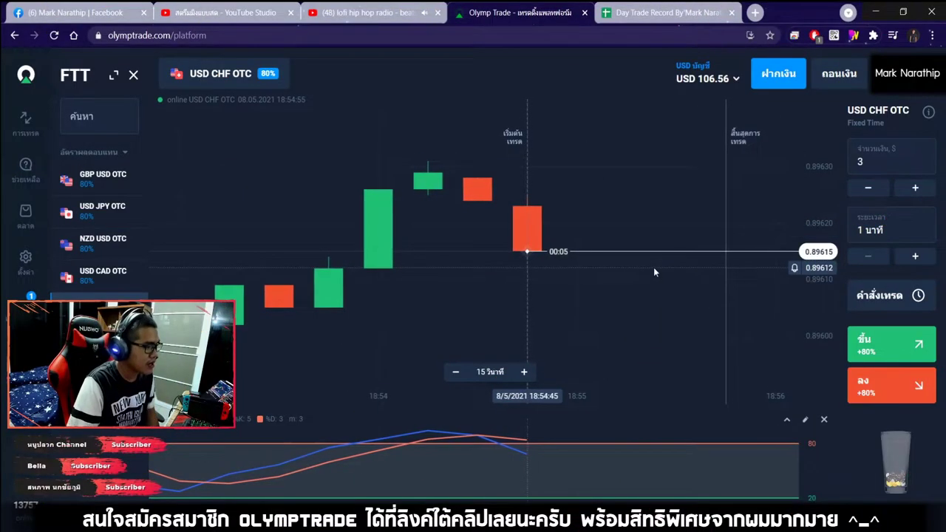
left_click(903, 395)
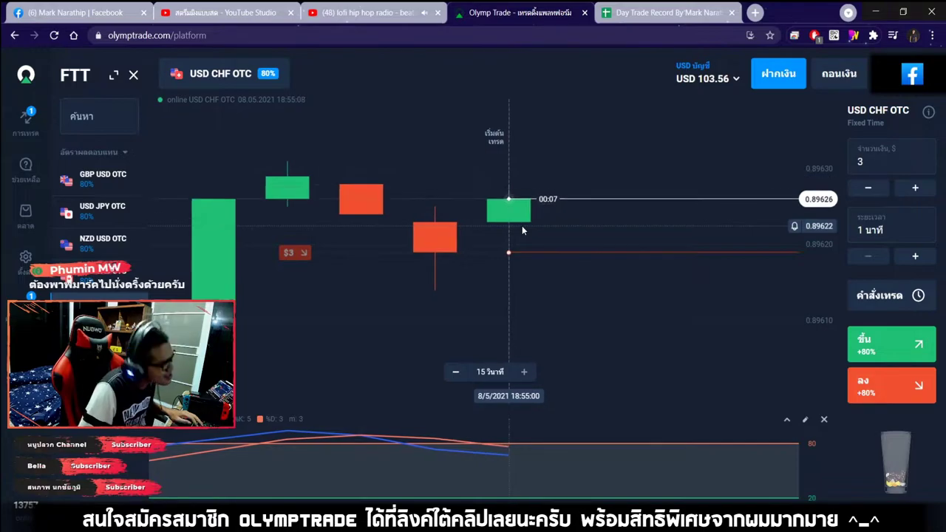
Examine the open down trade against the recent candles and longer USD CHF OTC trend, glancing at the trade log in between.
scroll(522, 225, "down", 3)
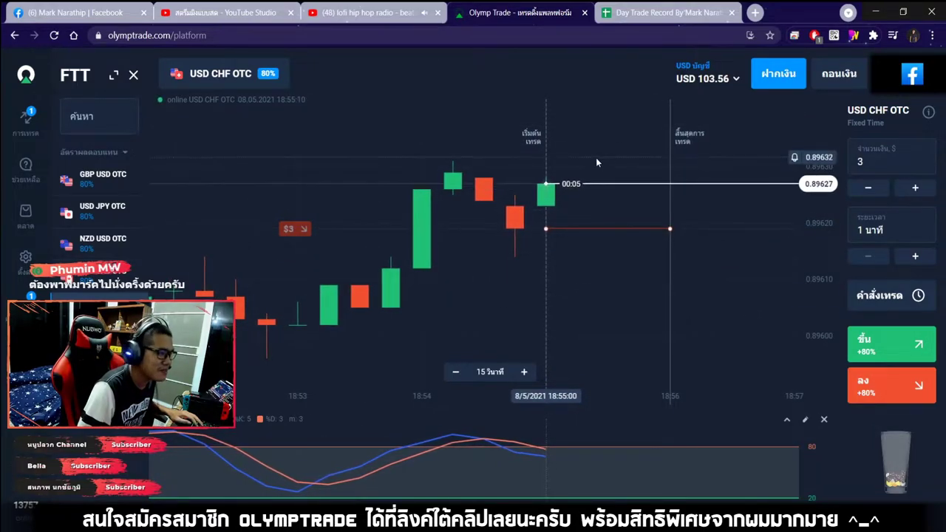
left_click_drag(596, 158, 619, 158)
scroll(659, 218, "down", 10)
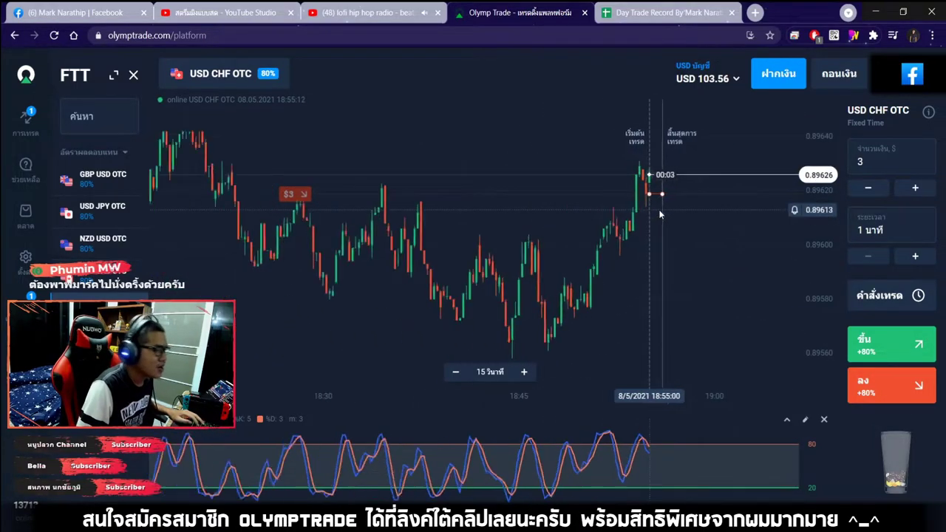
left_click(660, 13)
scroll(547, 209, "down", 3)
left_click(512, 21)
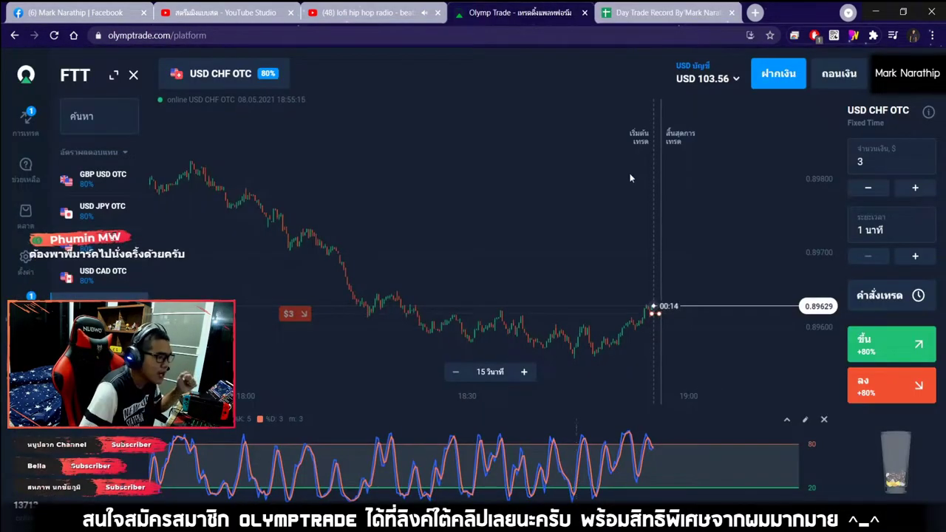
scroll(651, 217, "up", 5)
scroll(579, 245, "down", 8)
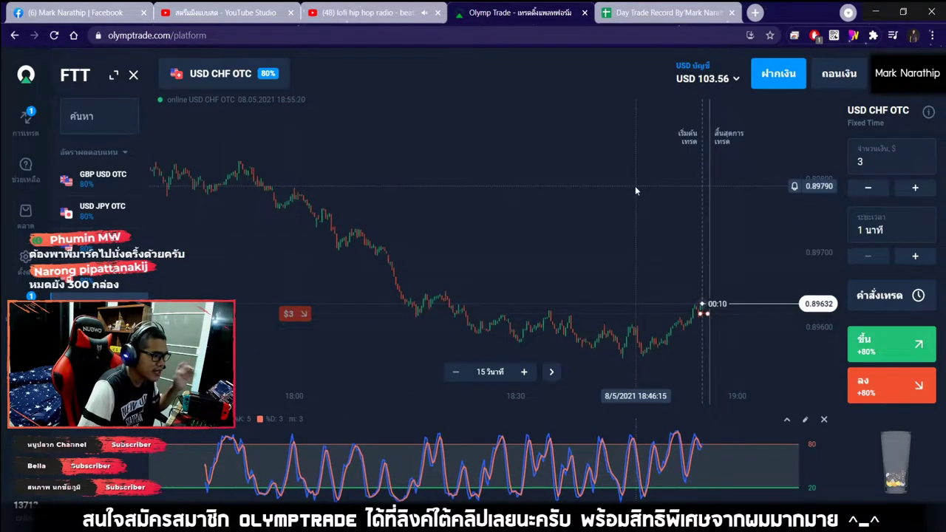
Draw a long freehand arrow along the overall USD CHF OTC downtrend and erase it.
mouse_move(606, 109)
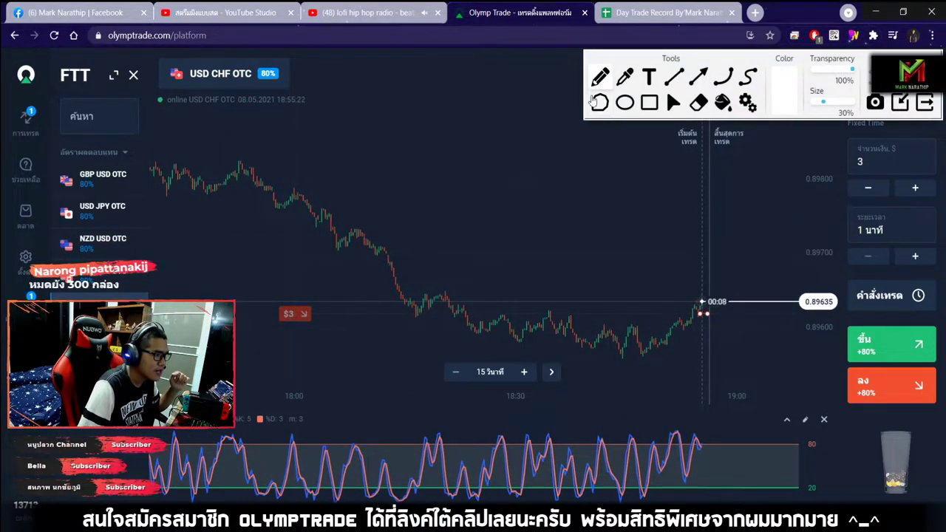
left_click_drag(234, 138, 601, 246)
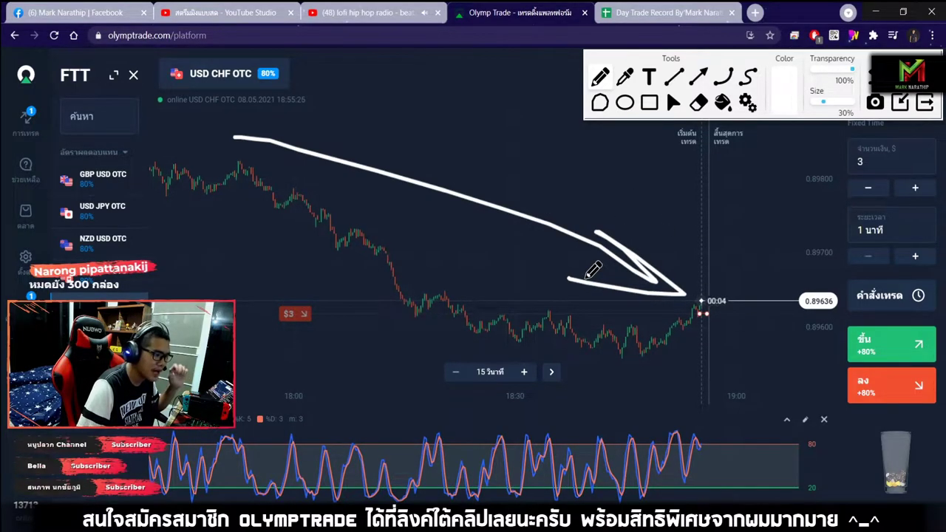
key("Delete")
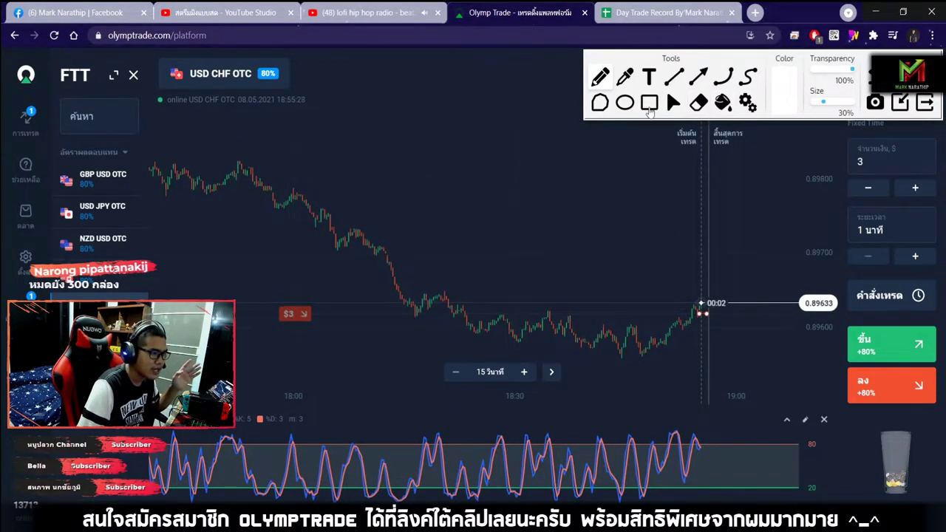
Circle the latest rise of candles on the USD CHF OTC chart freehand with the pencil tool.
left_click(673, 104)
scroll(725, 269, "up", 3)
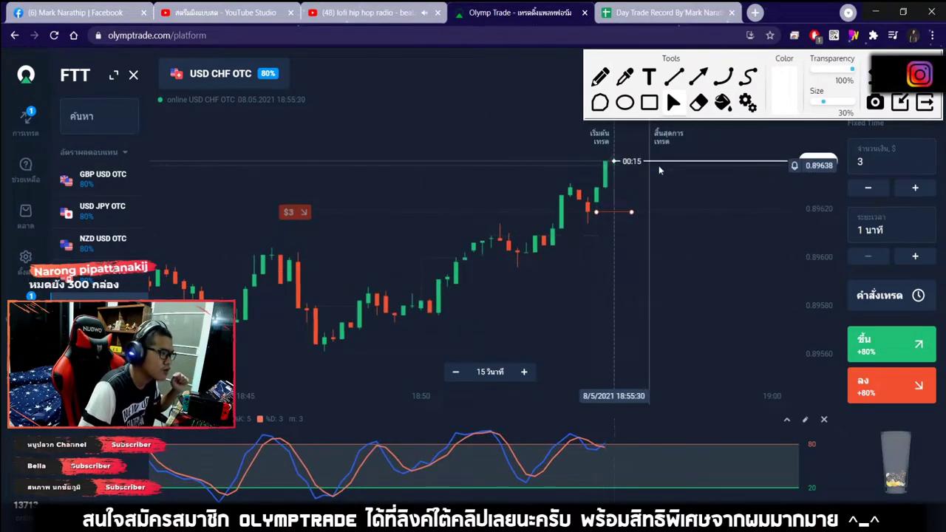
left_click(599, 76)
mouse_move(436, 351)
left_mouse_down()
mouse_move(634, 204)
mouse_move(554, 361)
left_mouse_up()
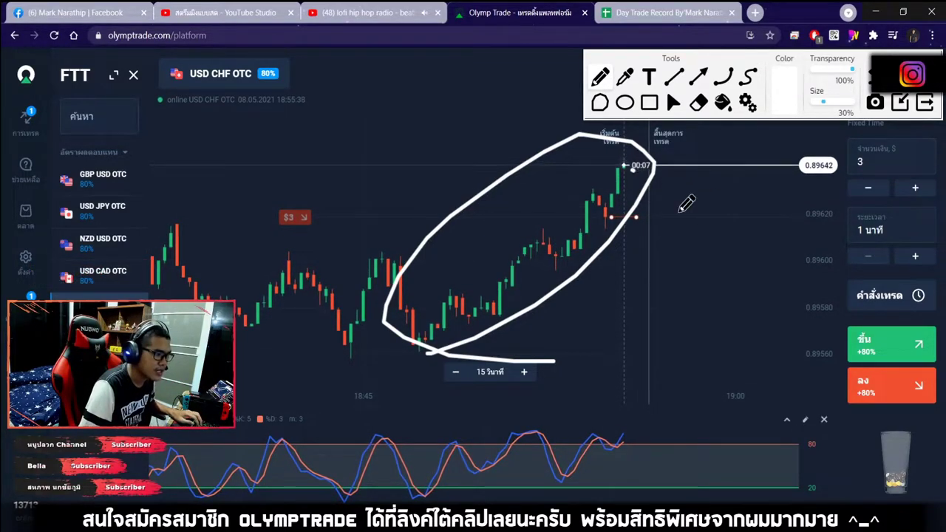
Draw two downward arrows from the newest candles and circle the recent Stochastic Oscillator peak near the 80 line.
left_click_drag(645, 170, 732, 296)
left_click_drag(677, 272, 734, 297)
left_click_drag(735, 246, 735, 298)
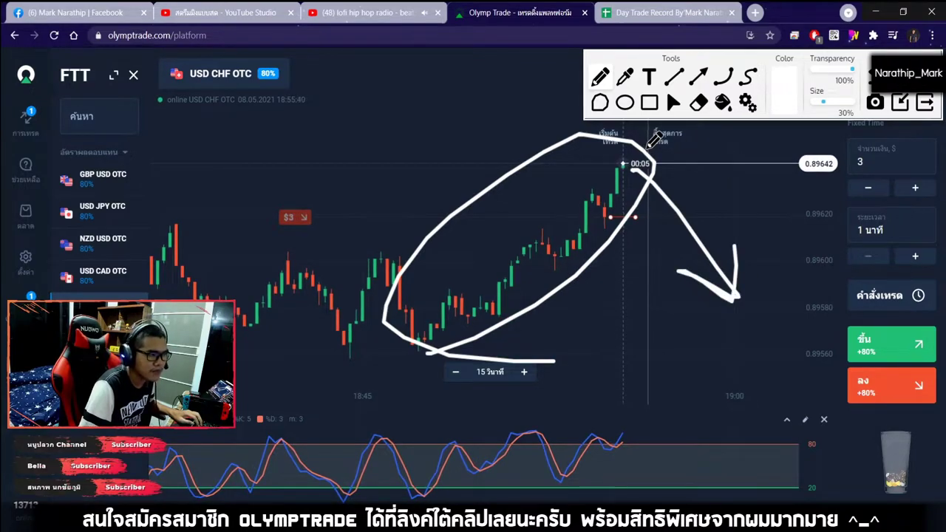
mouse_move(653, 147)
left_mouse_down()
mouse_move(771, 258)
mouse_move(772, 235)
left_mouse_up()
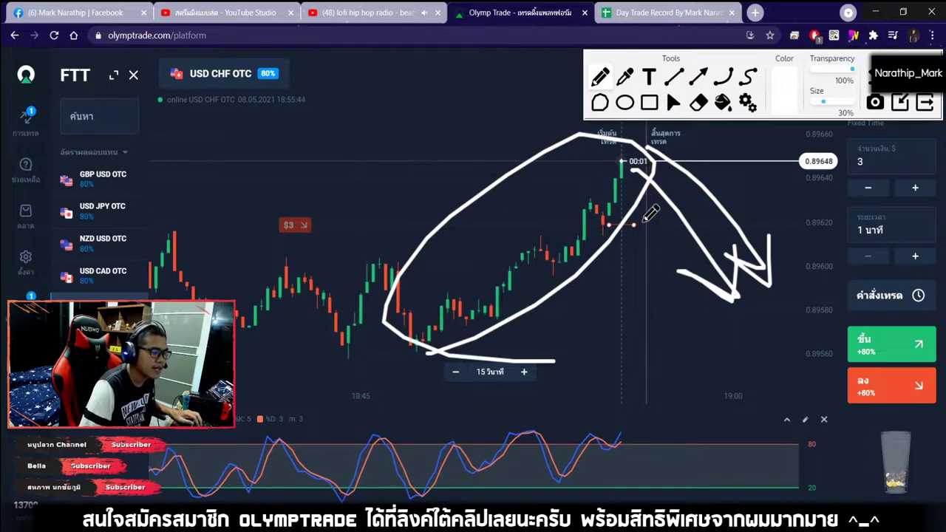
mouse_move(597, 441)
left_mouse_down()
mouse_move(622, 432)
mouse_move(567, 427)
left_mouse_up()
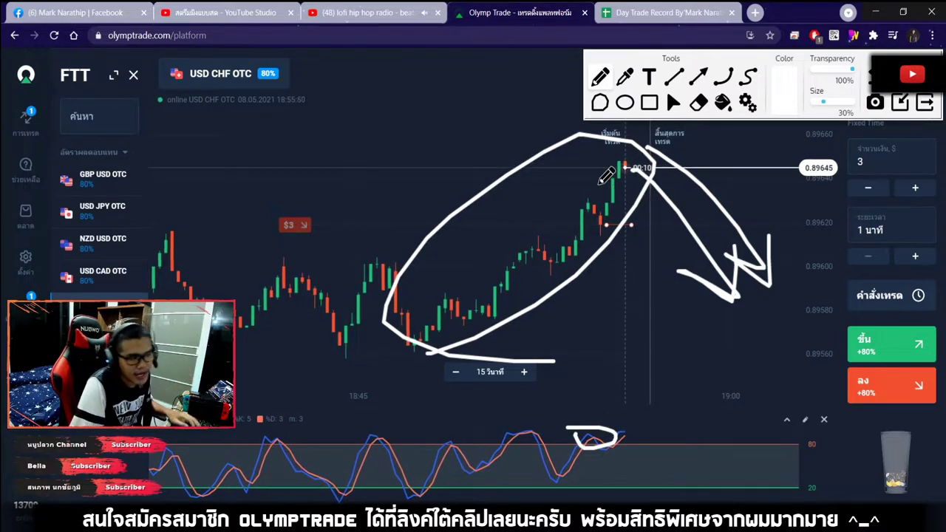
Clear the freehand annotations from the USD CHF OTC chart and check the newest candles as the $3 down trade expires.
key("Escape")
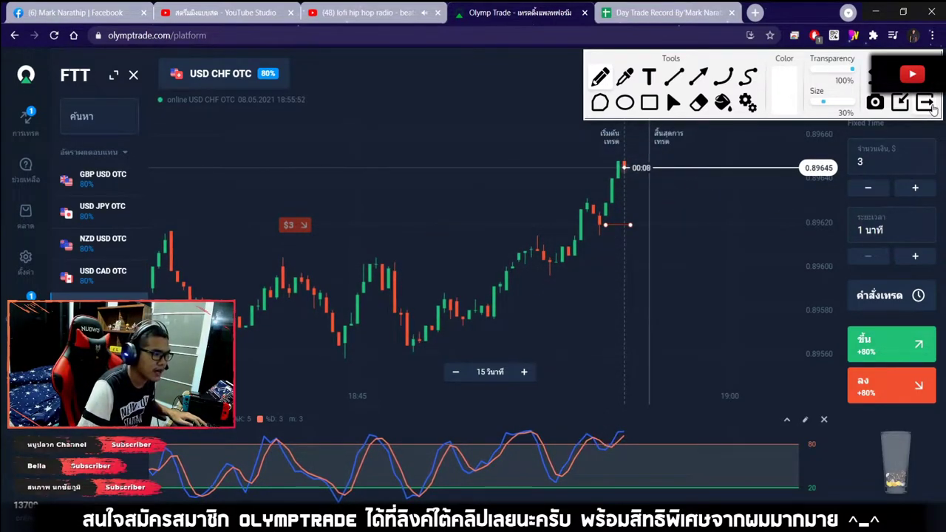
scroll(669, 221, "up", 2)
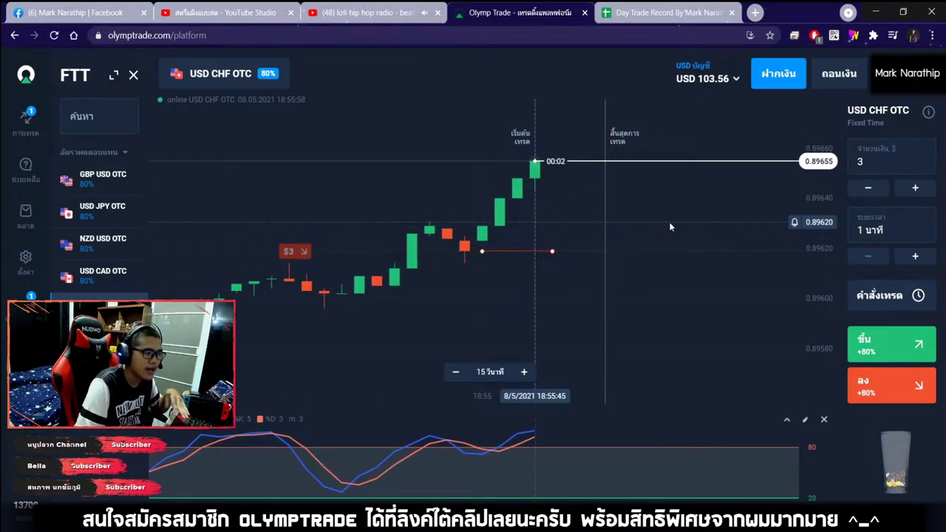
scroll(616, 237, "up", 2)
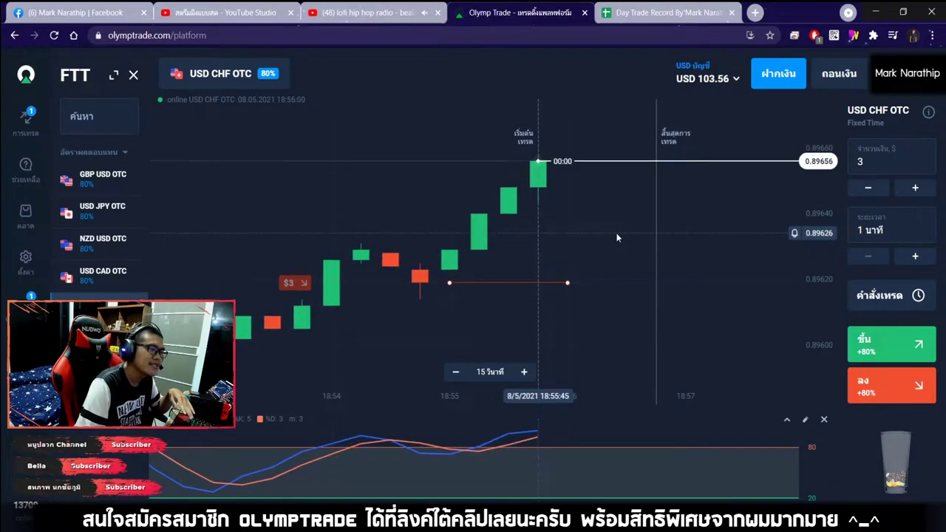
scroll(615, 237, "down", 2)
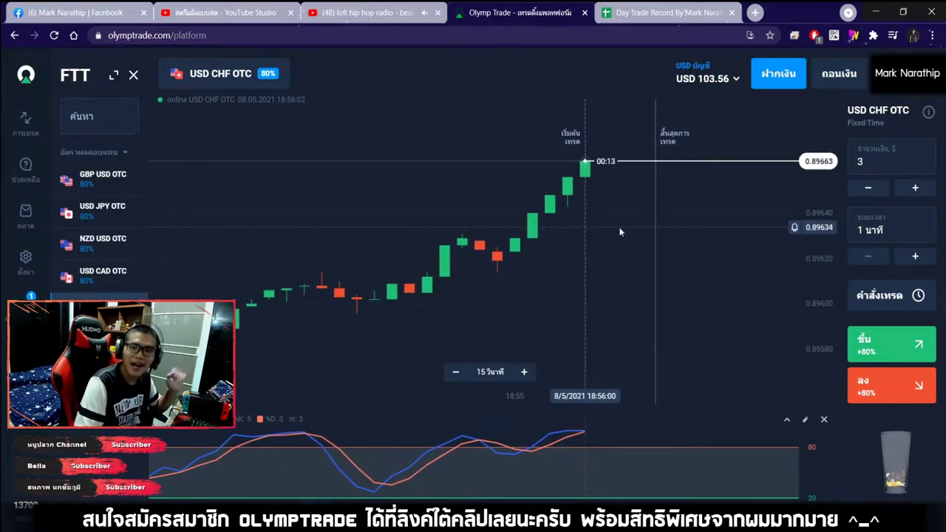
Switch to the trade log in Google Sheets and record trade 6 as แพ้ with a profit rate of 80, dismissing Olymp Trade's closed-trade notice.
left_click(610, 21)
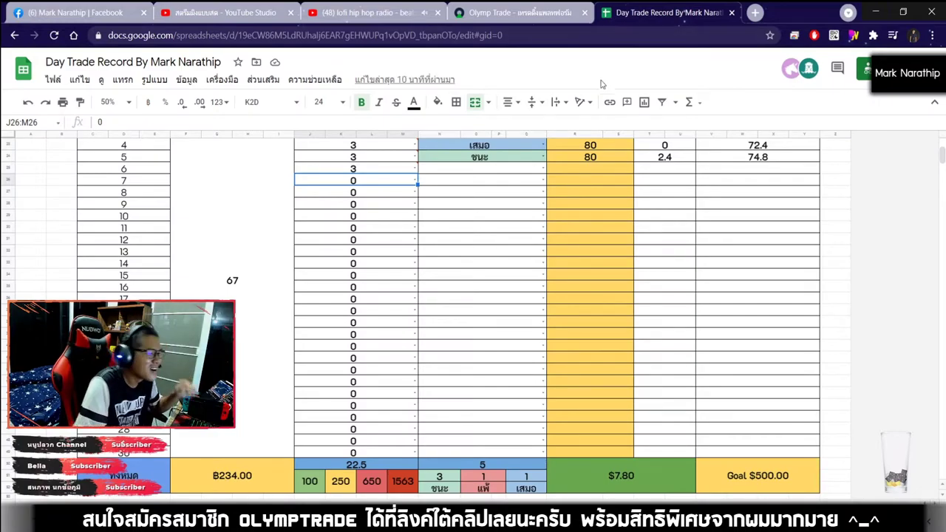
scroll(532, 181, "up", 2)
left_click(591, 260)
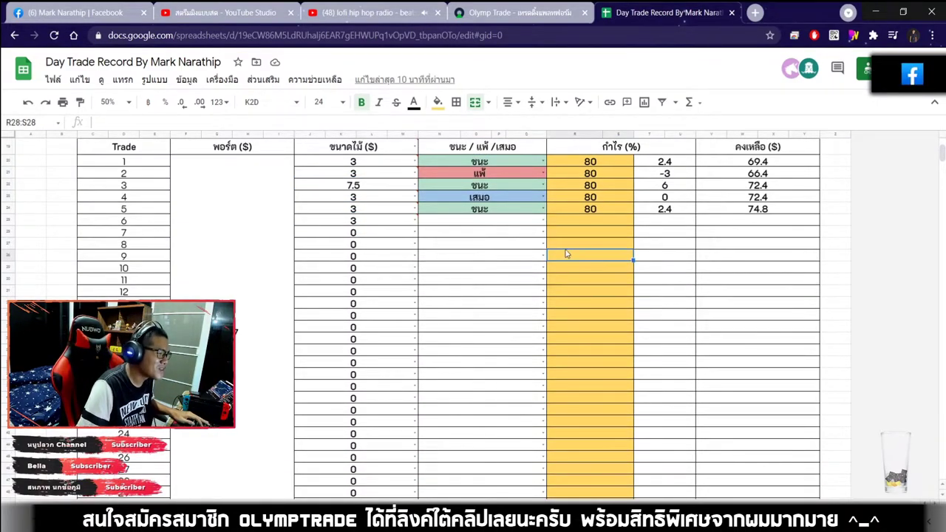
double_click(476, 222)
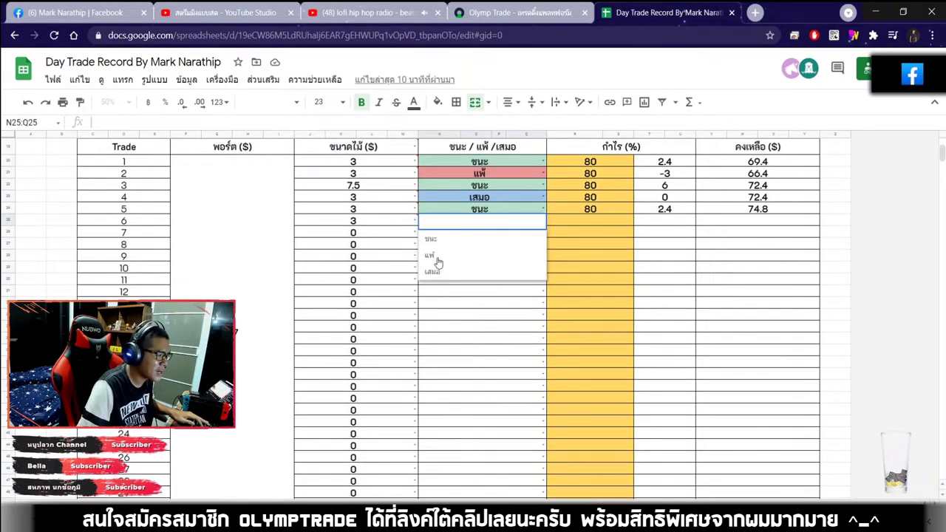
left_click(436, 254)
key("ctrl+shift+Tab")
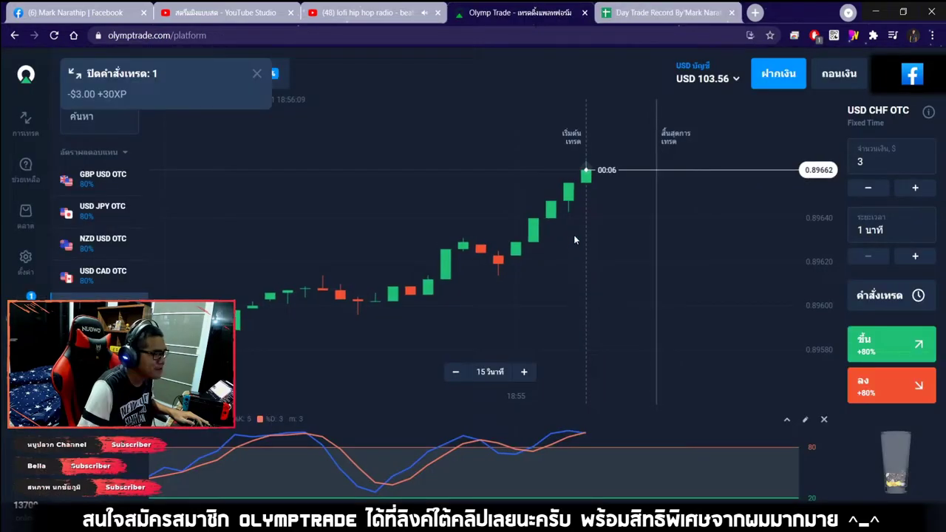
left_click(256, 75)
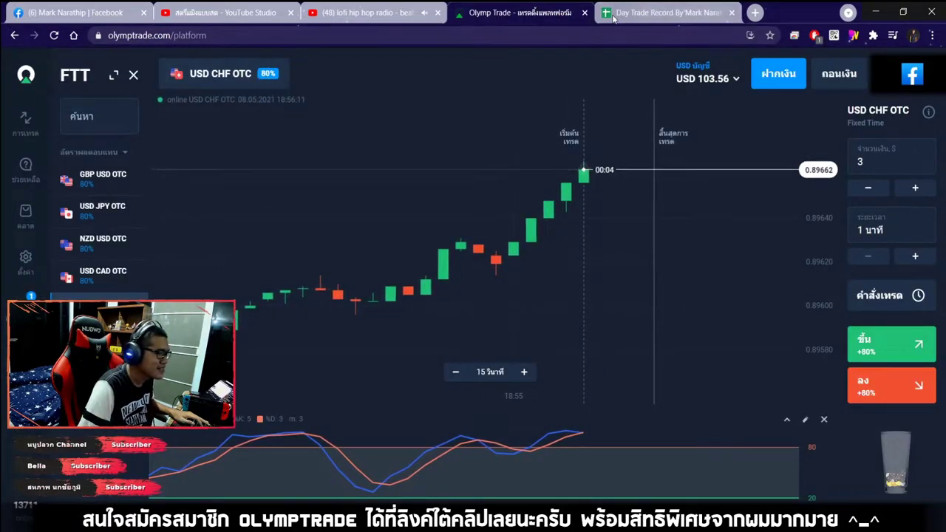
key("ctrl+Tab")
type("80")
key("Return")
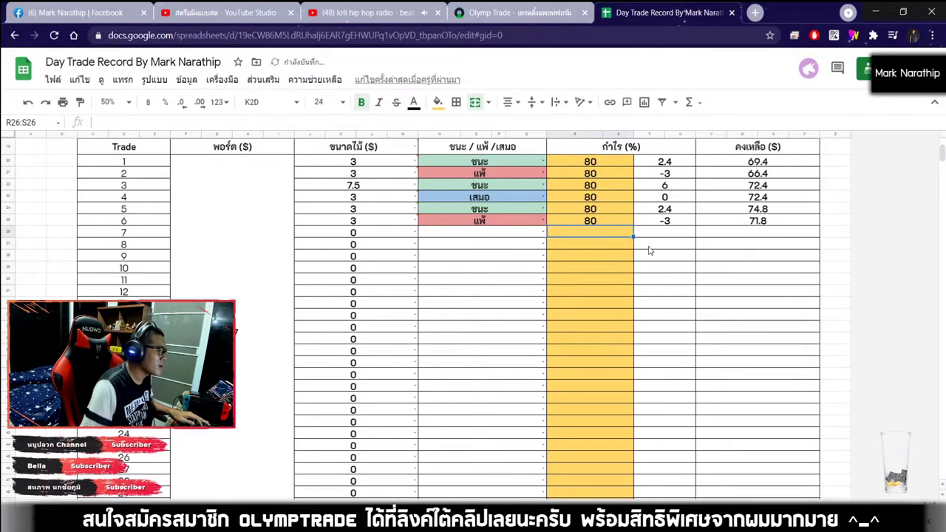
Review the trade log's totals row, its overall profit sum and the balance chart above the table.
scroll(650, 249, "down", 5)
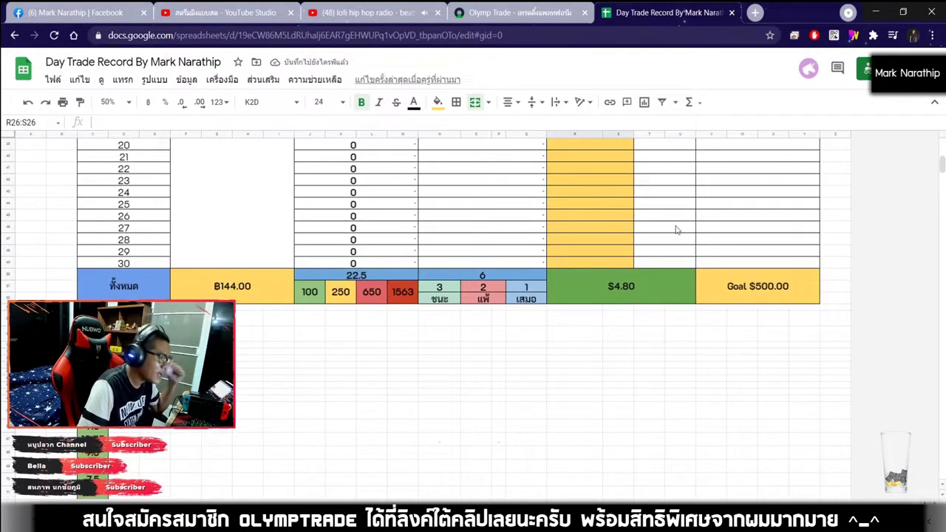
scroll(674, 215, "down", 2)
left_click(673, 189)
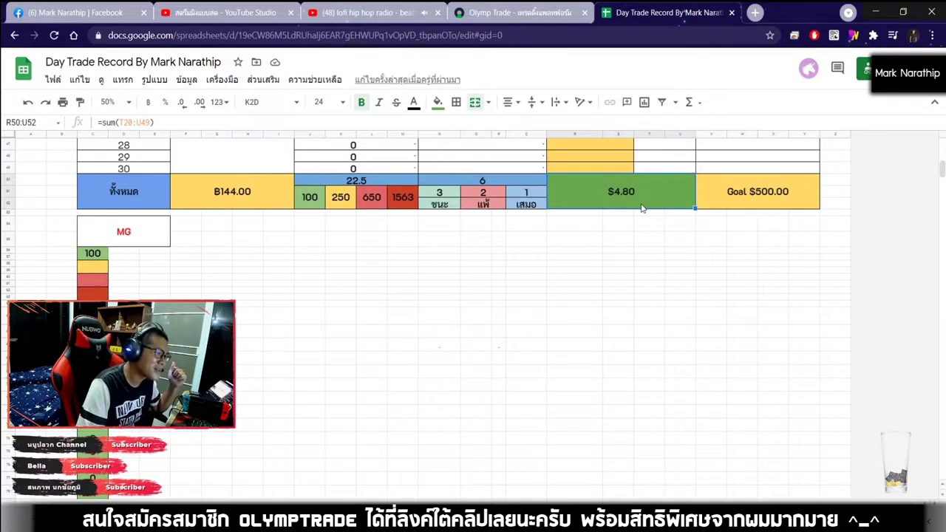
scroll(642, 206, "up", 10)
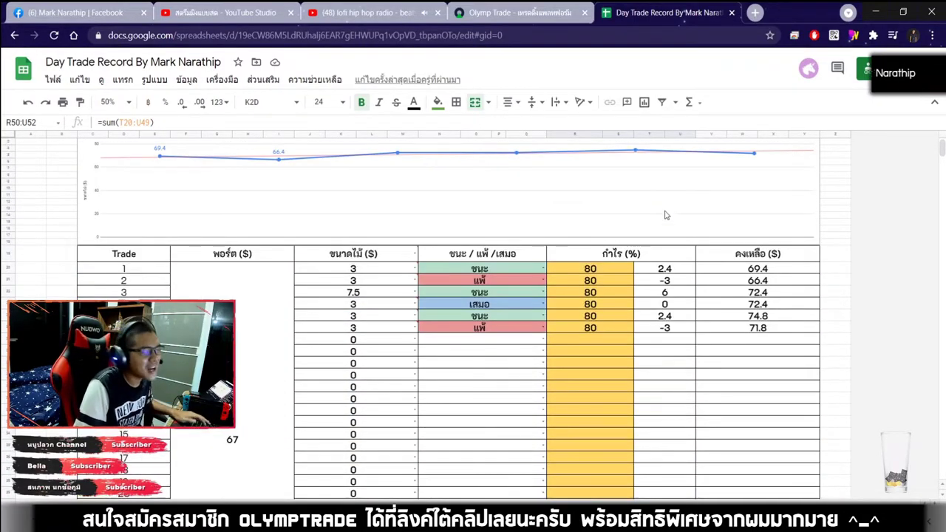
scroll(665, 224, "down", 9)
scroll(664, 244, "up", 8)
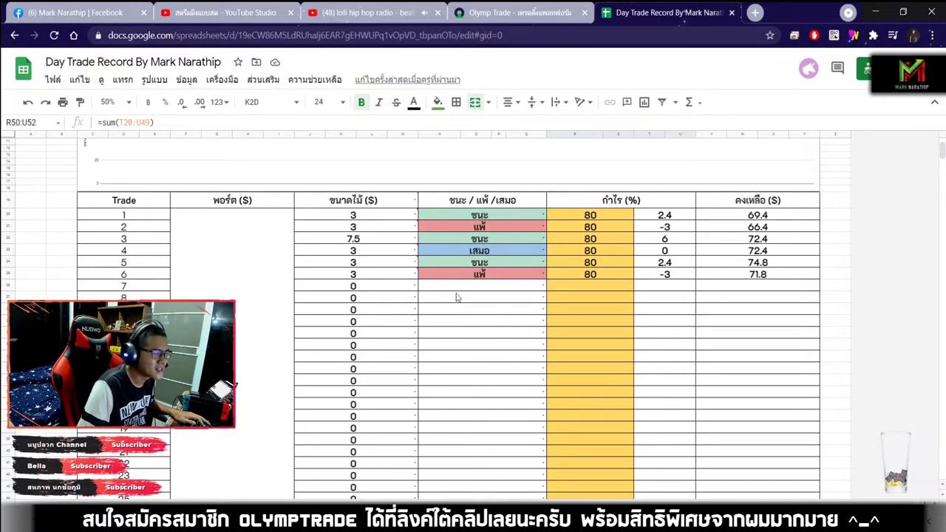
Enter 7.5 as the size of trade 7 in the log and select that trade's result cell.
left_click(365, 288)
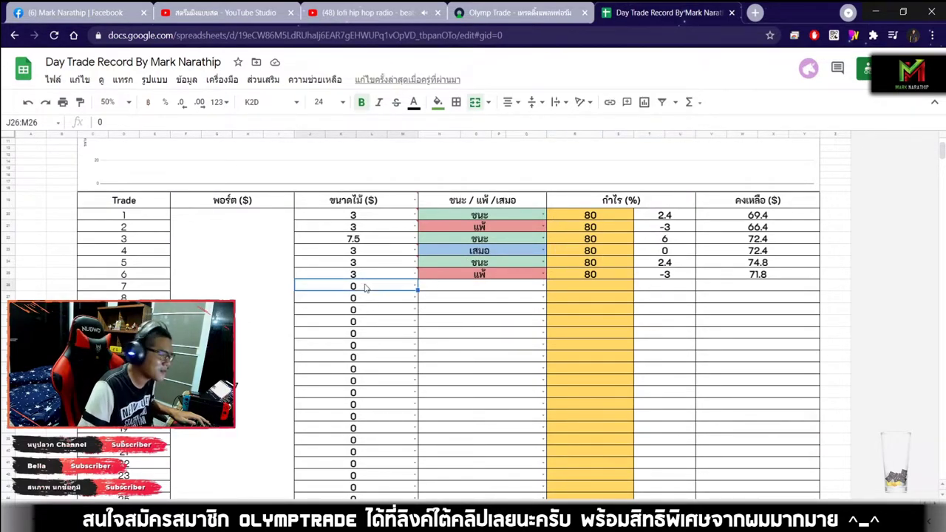
scroll(580, 303, "down", 6)
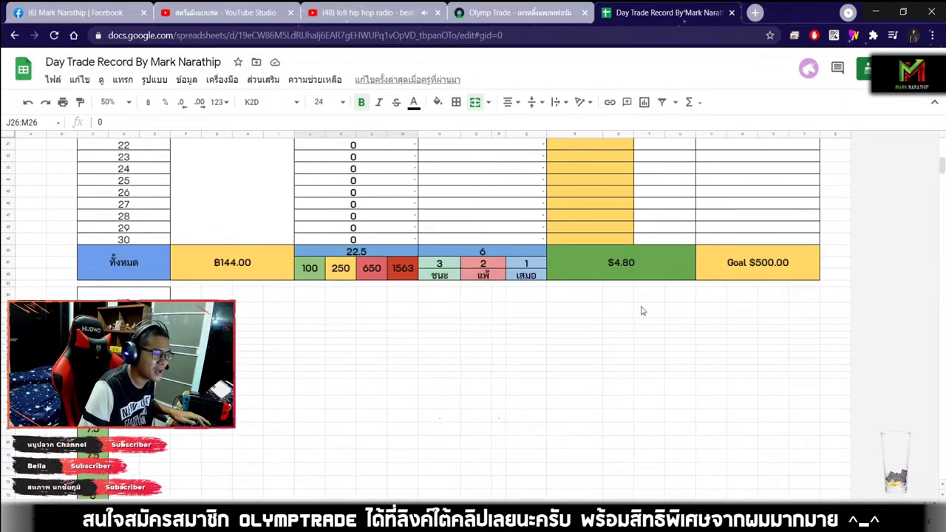
scroll(637, 295, "up", 6)
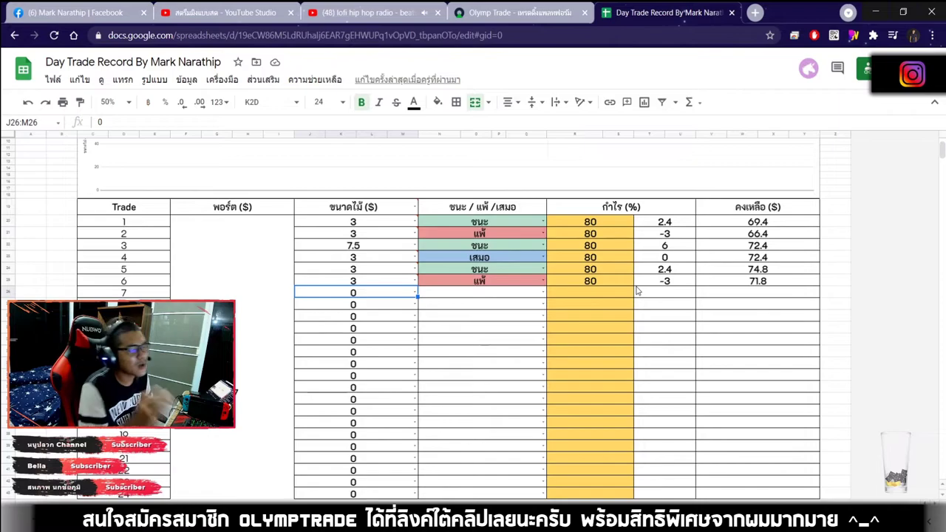
type("7.5")
key("Return")
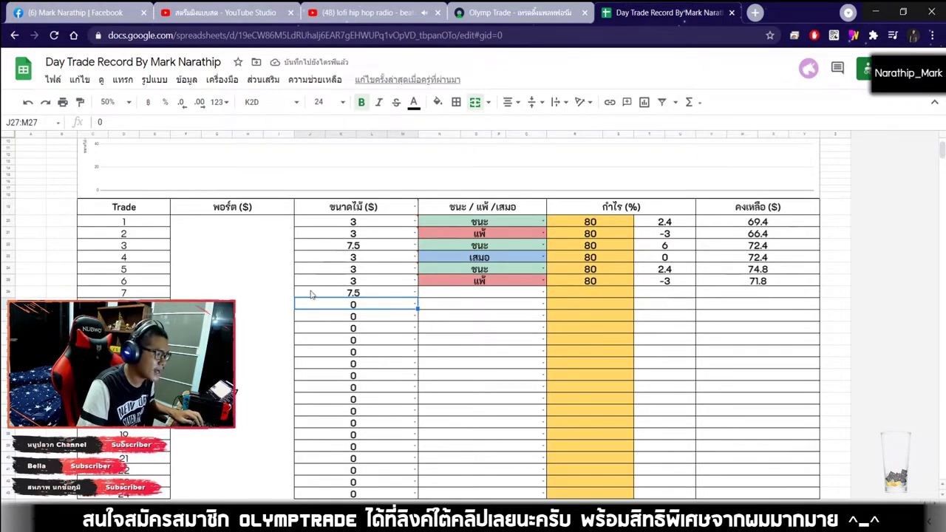
left_click(474, 294)
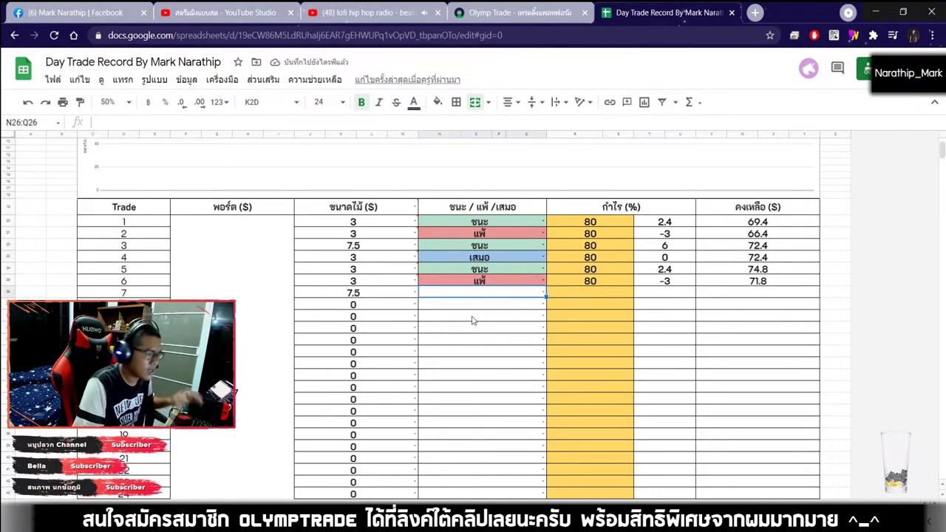
left_click(360, 281)
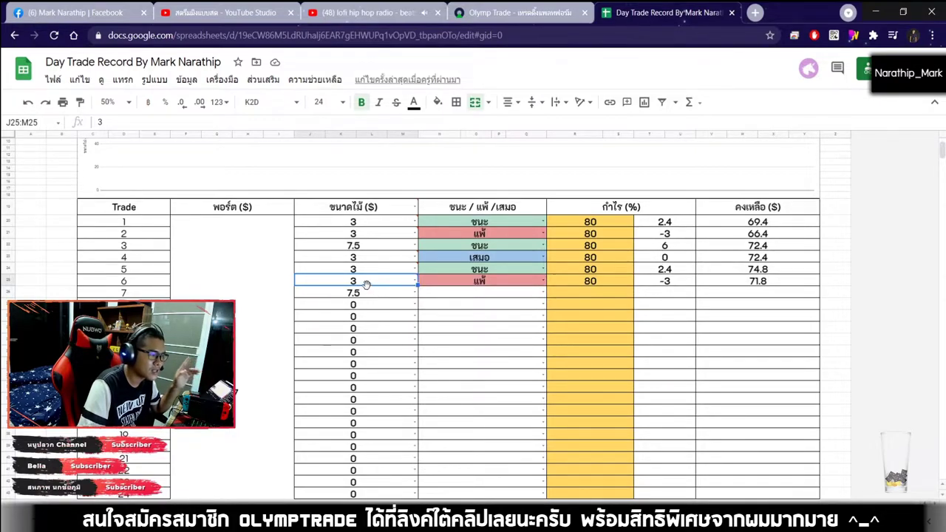
mouse_move(358, 288)
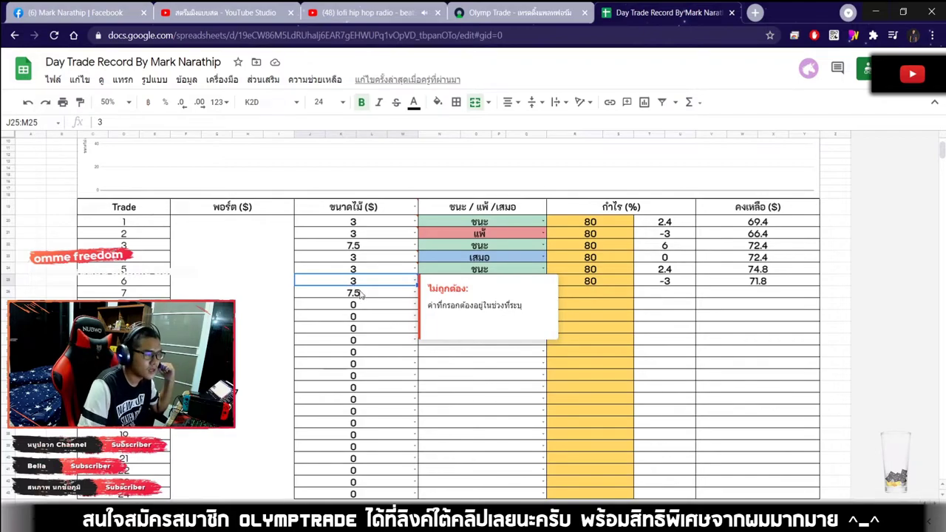
left_click(468, 294)
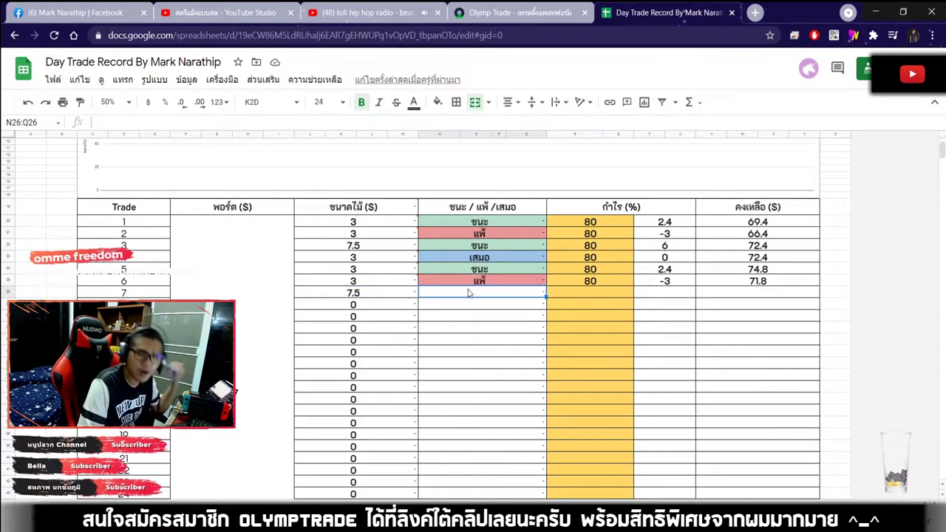
Switch to Olymp Trade, set the trade amount to 7.5 and open a 1-minute down trade on USD CHF OTC.
left_click(504, 11)
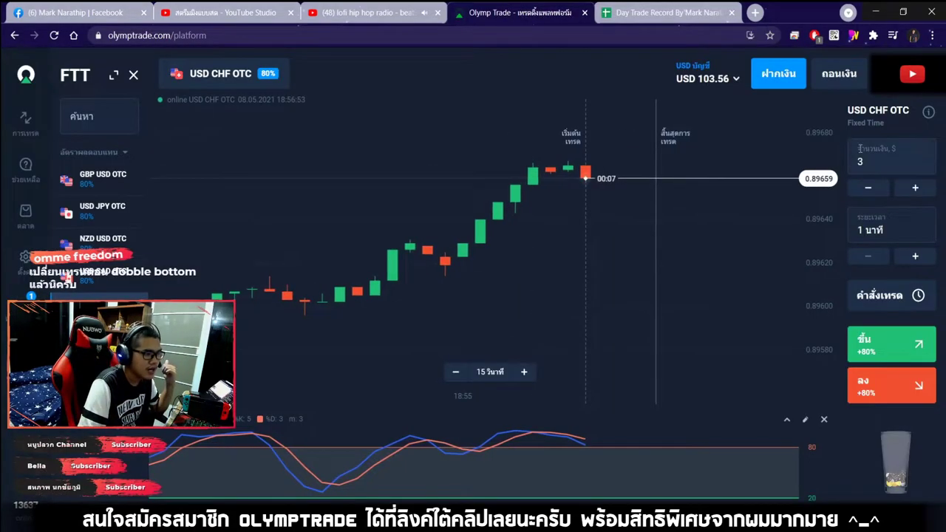
left_click(890, 155)
type("7.5")
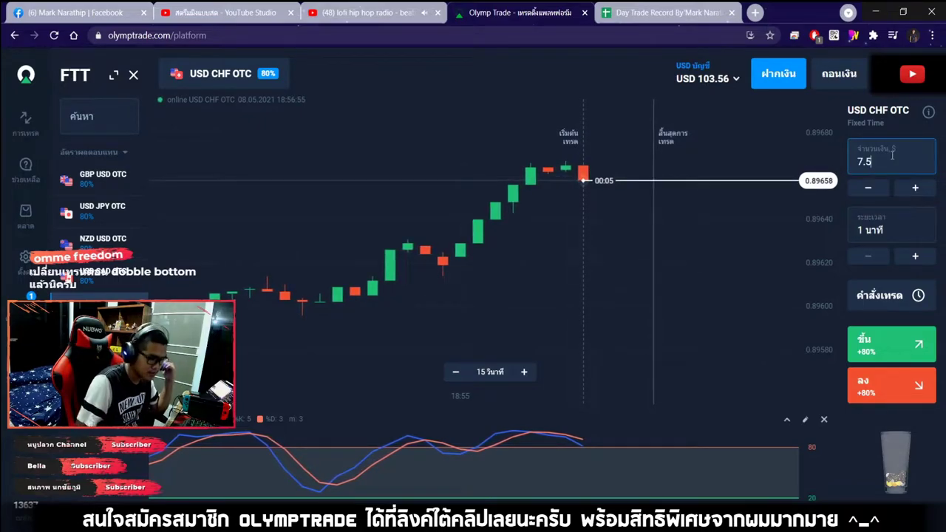
left_click(690, 215)
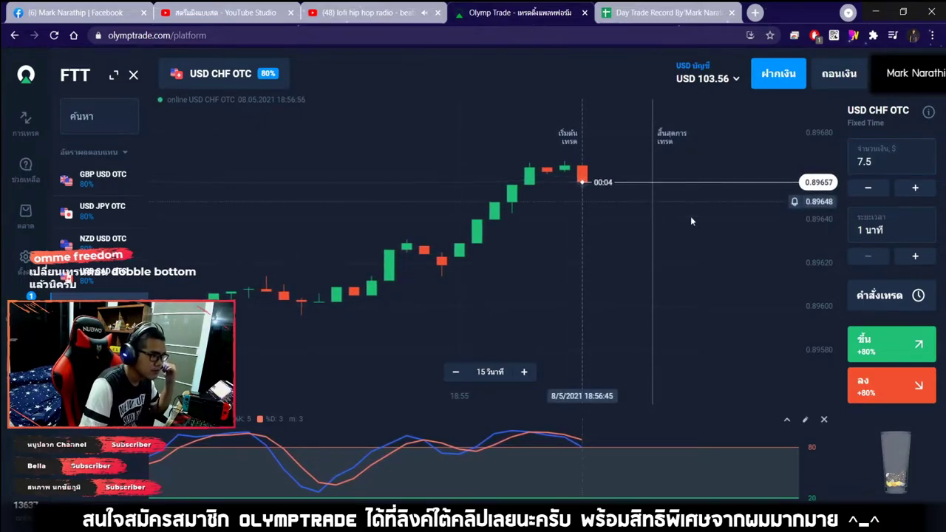
left_click(916, 386)
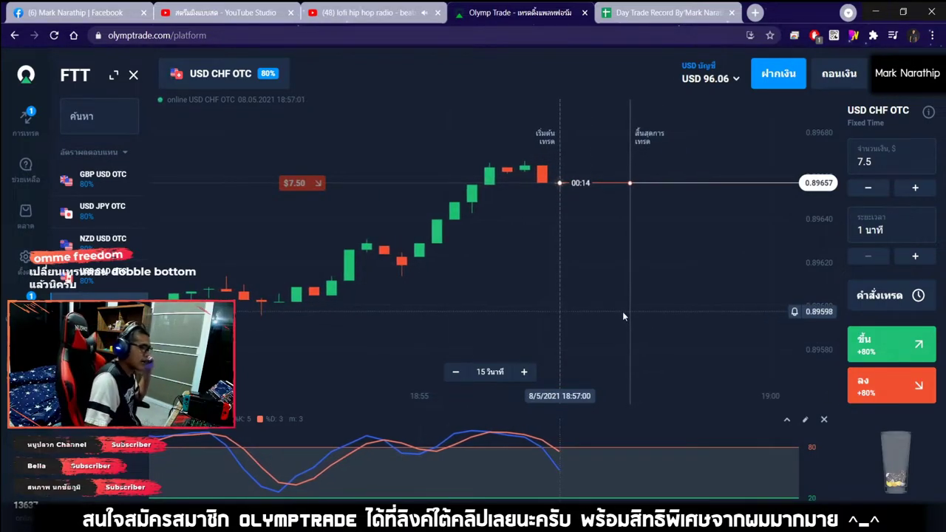
Glance at the trade log, and examine the open $7.50 down trade against recent candles and the longer USD CHF OTC trend.
left_click(665, 12)
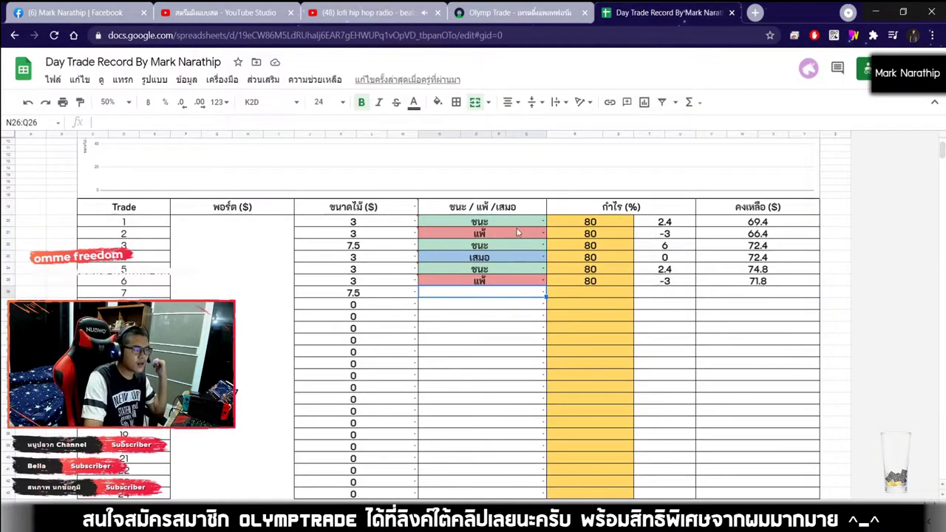
left_click(517, 13)
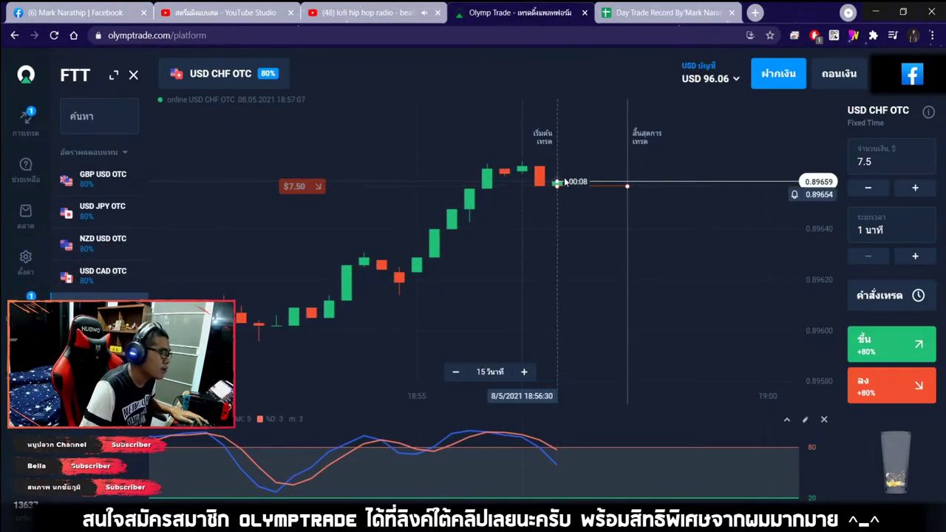
scroll(528, 183, "up", 2)
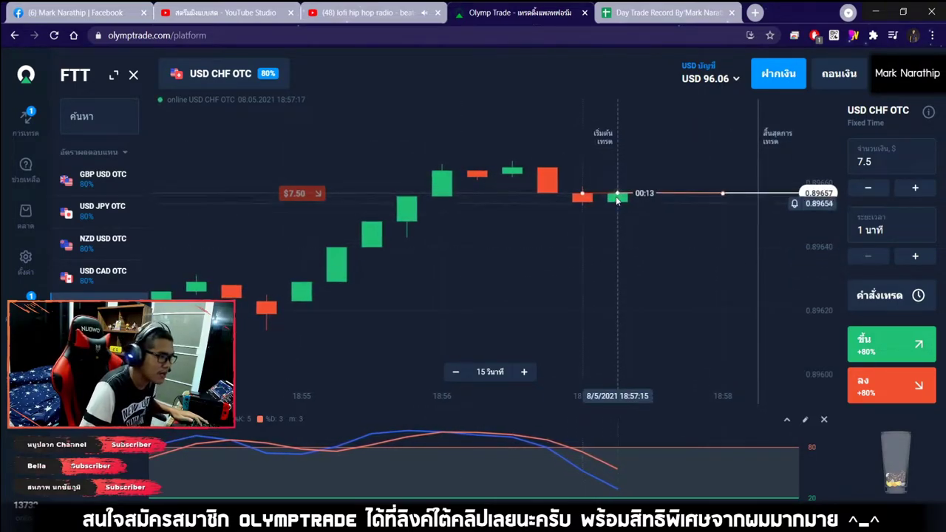
scroll(581, 296, "down", 5)
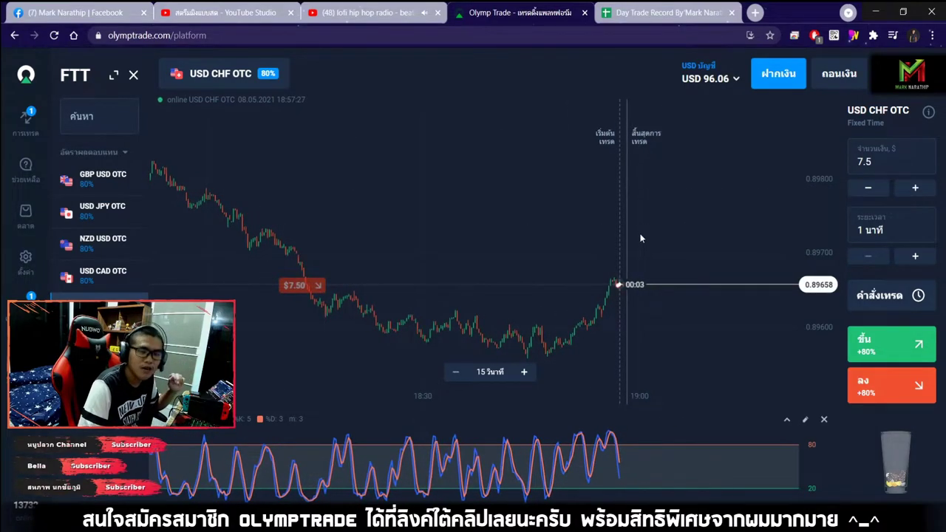
scroll(596, 241, "up", 3)
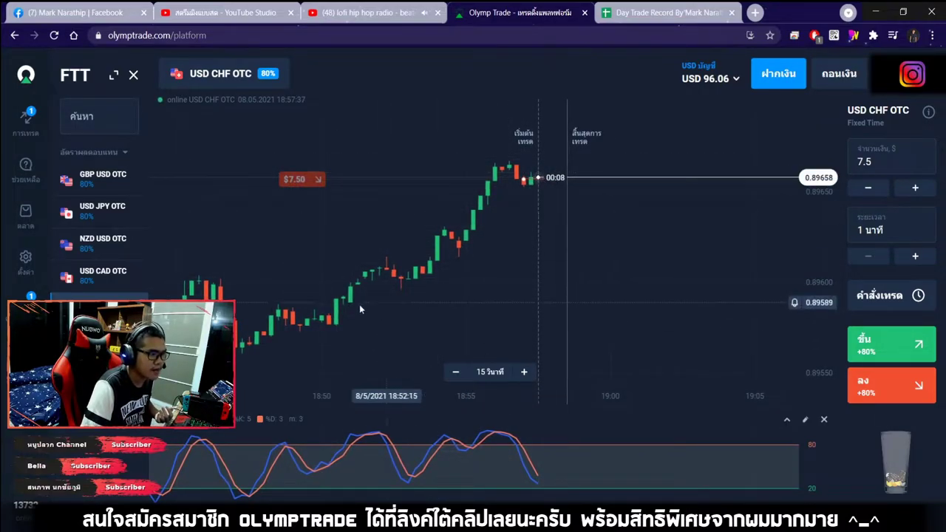
scroll(536, 187, "up", 3)
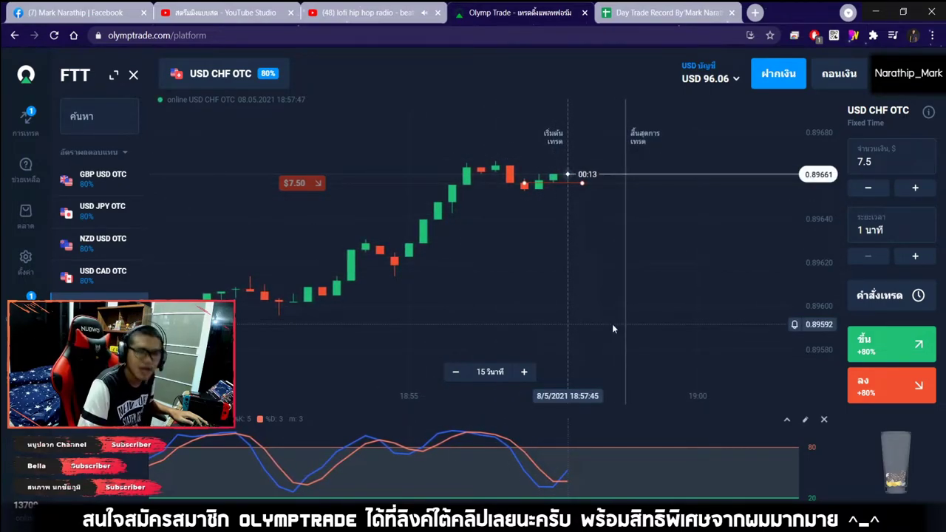
scroll(612, 323, "up", 3)
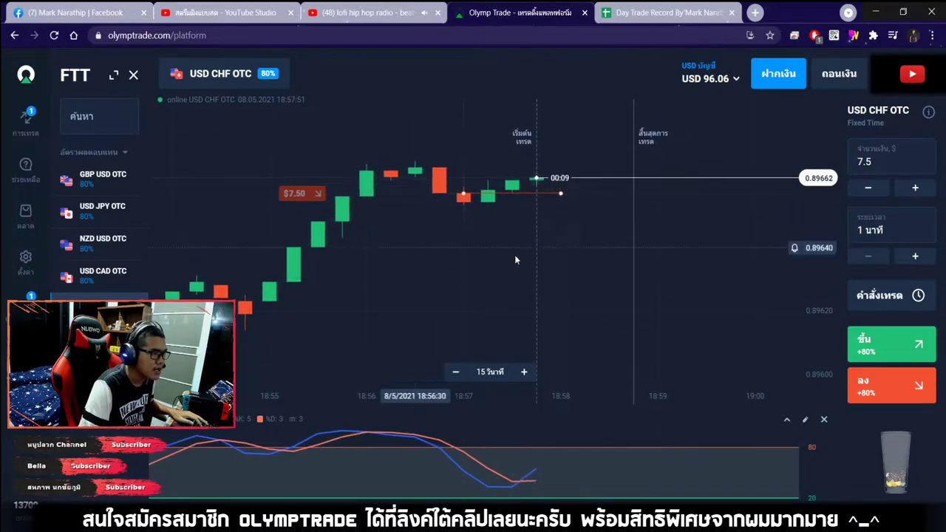
scroll(562, 247, "down", 3)
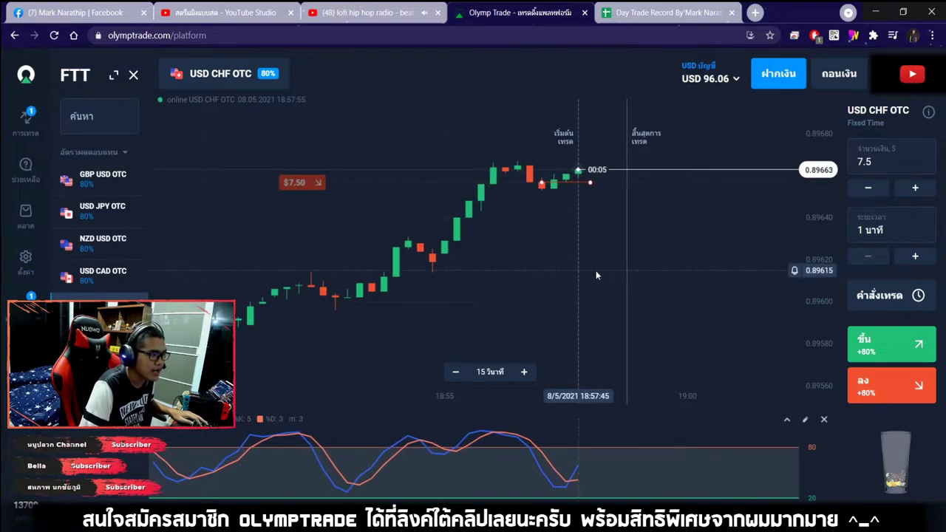
scroll(595, 271, "up", 3)
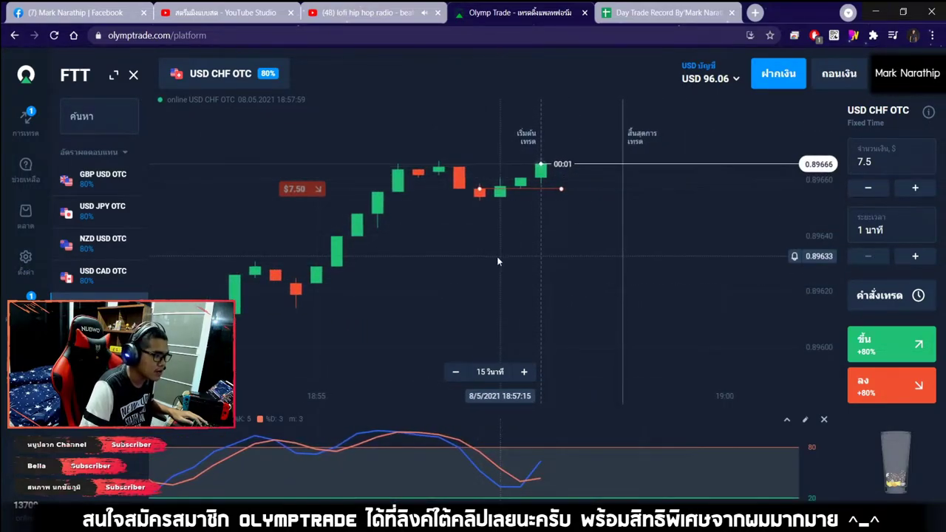
Follow the $7.50 down trade on USD CHF OTC to its close and dismiss the closed-trade notice.
scroll(591, 281, "down", 3)
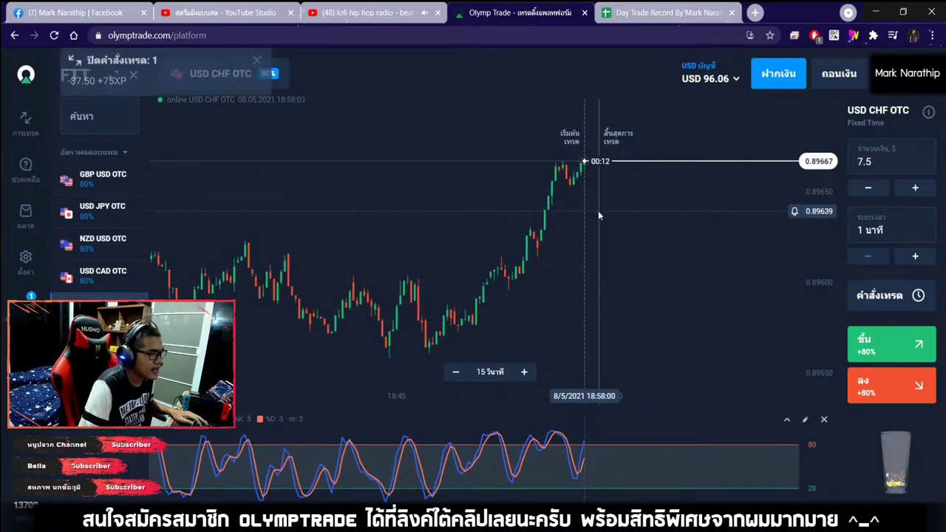
left_click(254, 74)
scroll(640, 202, "up", 3)
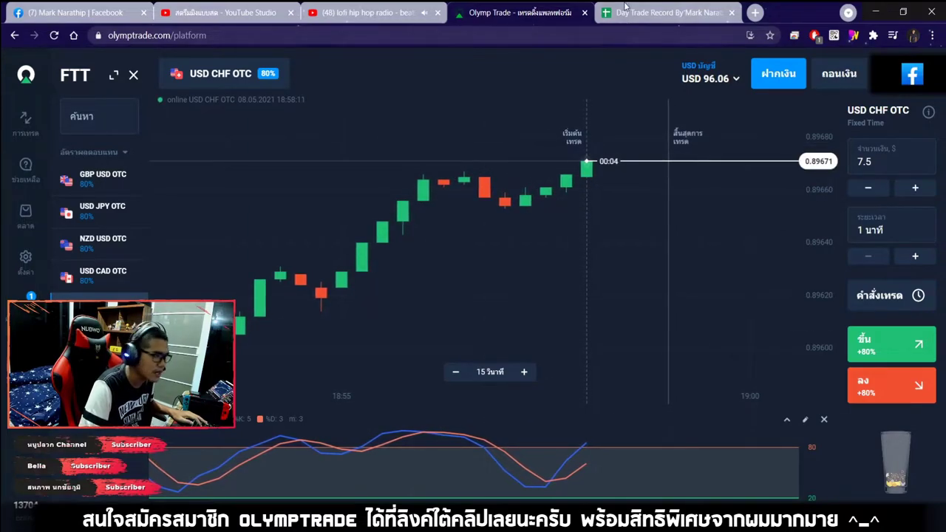
In the Google Sheets trade log, record trade 7's result as แพ้ with a profit rate of 80, glancing at the USD CHF OTC chart in between.
left_click(624, 13)
key("Return")
left_click(445, 240)
left_click(521, 14)
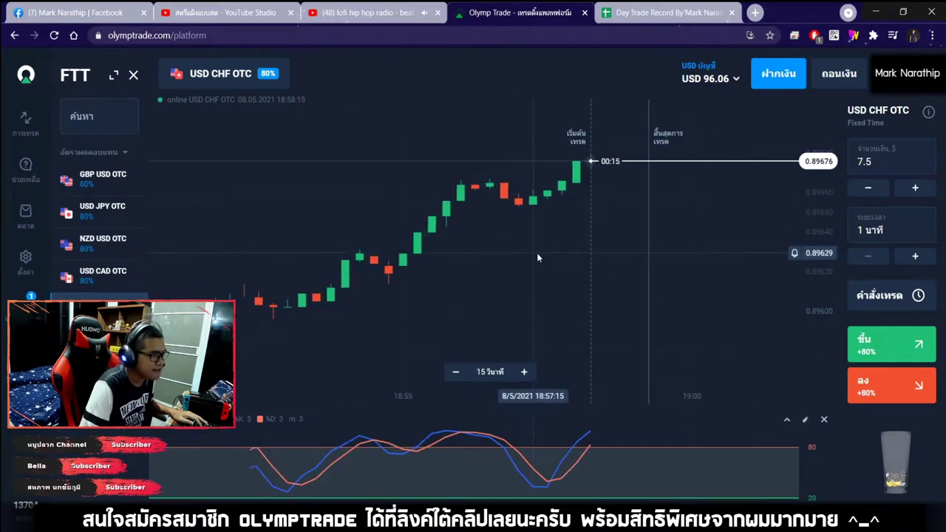
left_click(625, 11)
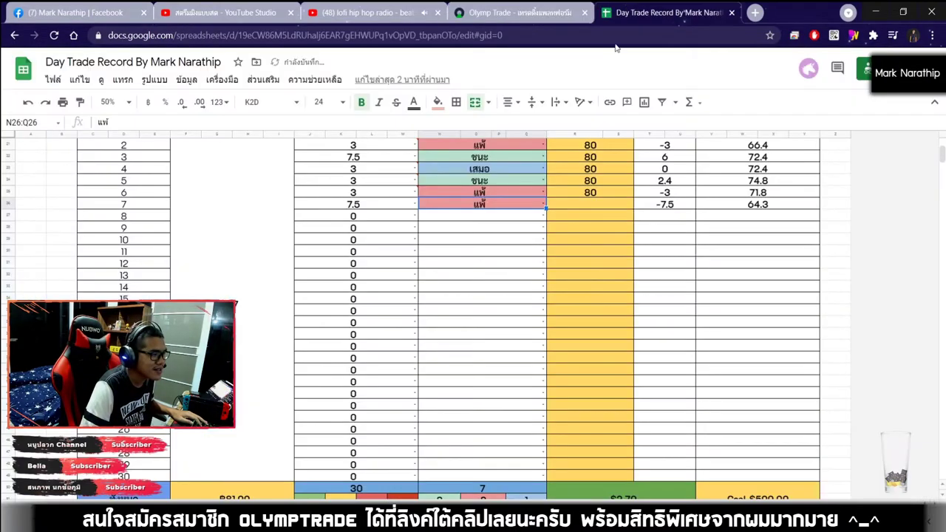
left_click(559, 209)
left_click(522, 11)
left_click(630, 15)
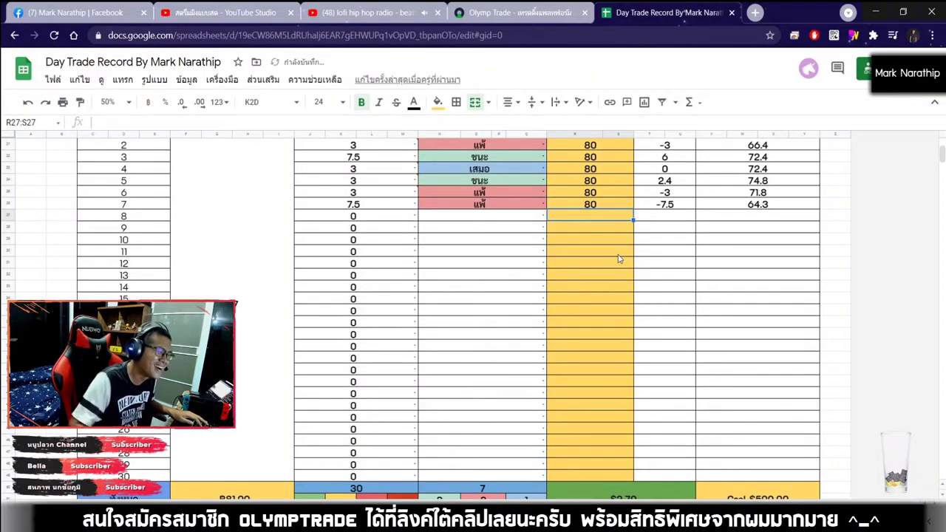
Enter 18.75 as the size of trade 8 in the log.
left_click(363, 218)
double_click(364, 220)
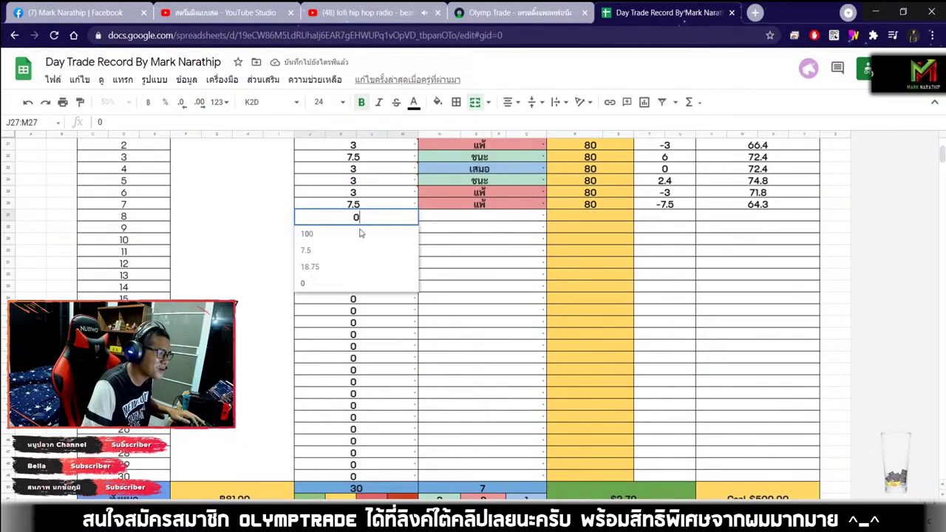
left_click(312, 269)
key("Tab")
Review the log's overall profit sum and the sizes of trades 6 and 7, ending on trade 8's result cell.
scroll(589, 285, "down", 5)
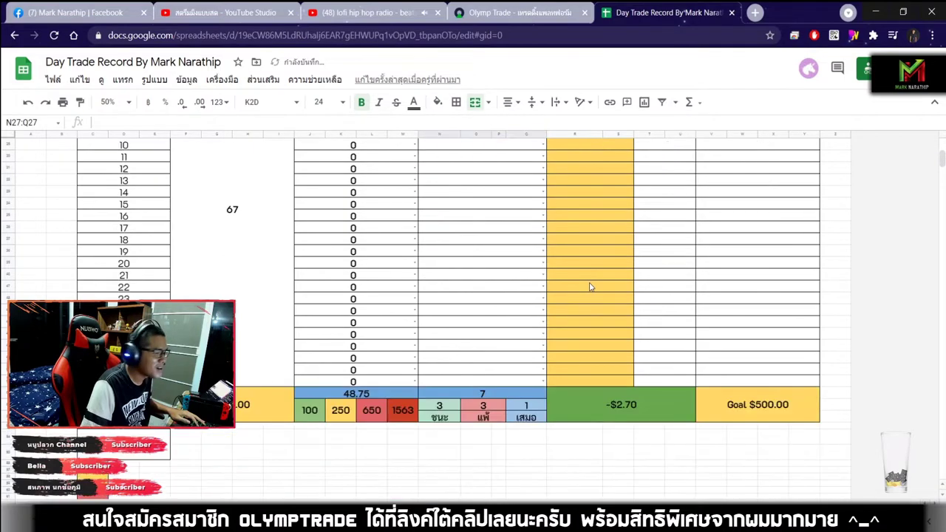
left_click(598, 185)
scroll(621, 233, "up", 1)
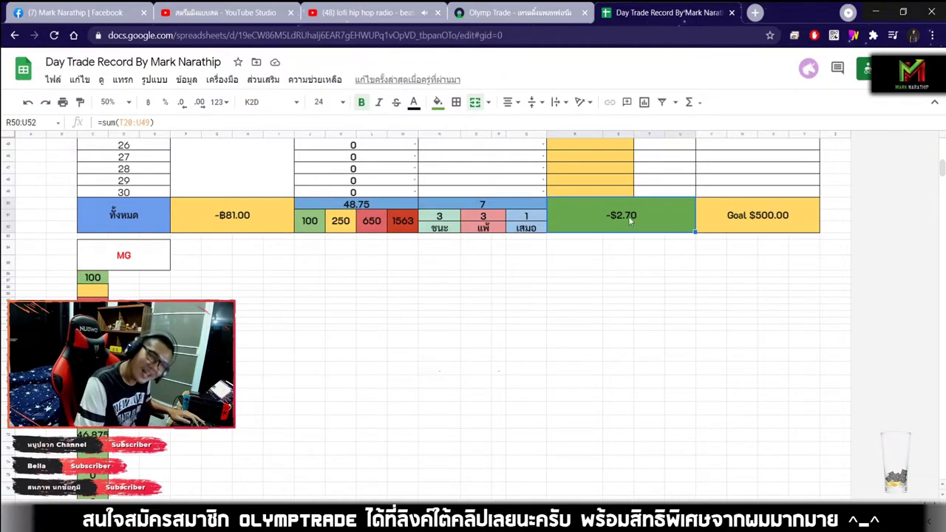
scroll(626, 210, "up", 5)
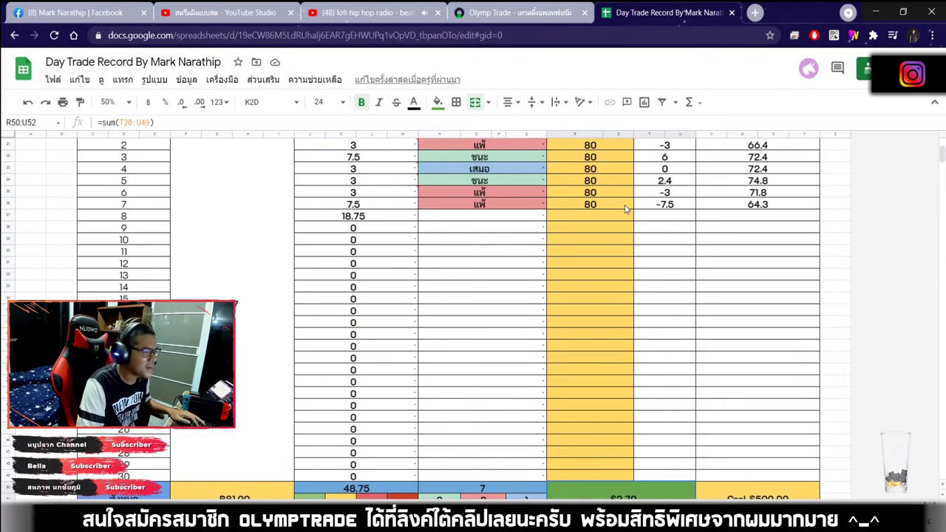
left_click(489, 217)
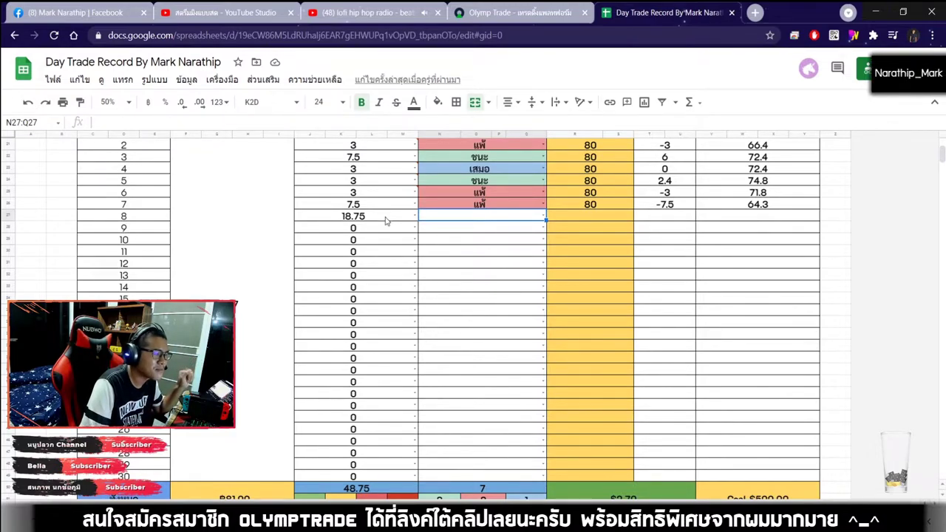
left_click(361, 208)
mouse_move(375, 192)
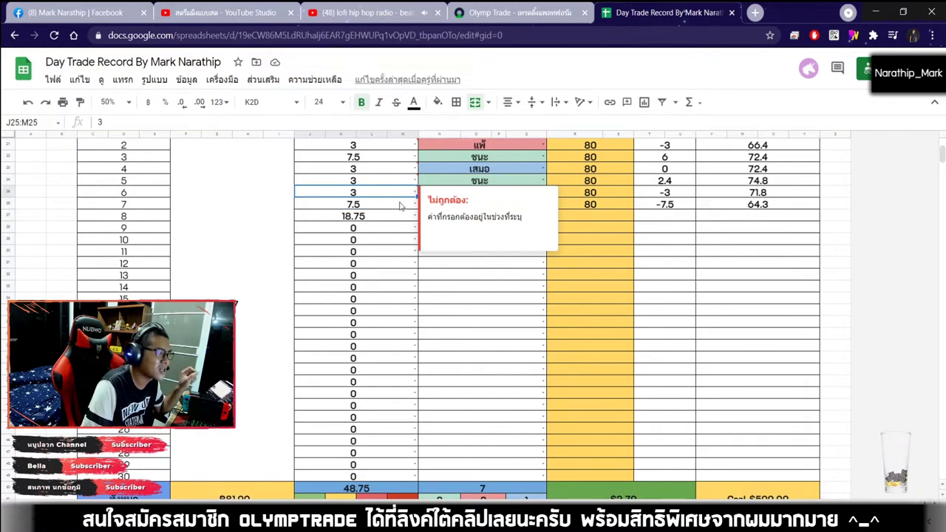
left_click(598, 254)
left_click(512, 217)
Switch to Olymp Trade and set the trade amount to 18.75, checking it against trade 8's size in the log.
left_click(527, 15)
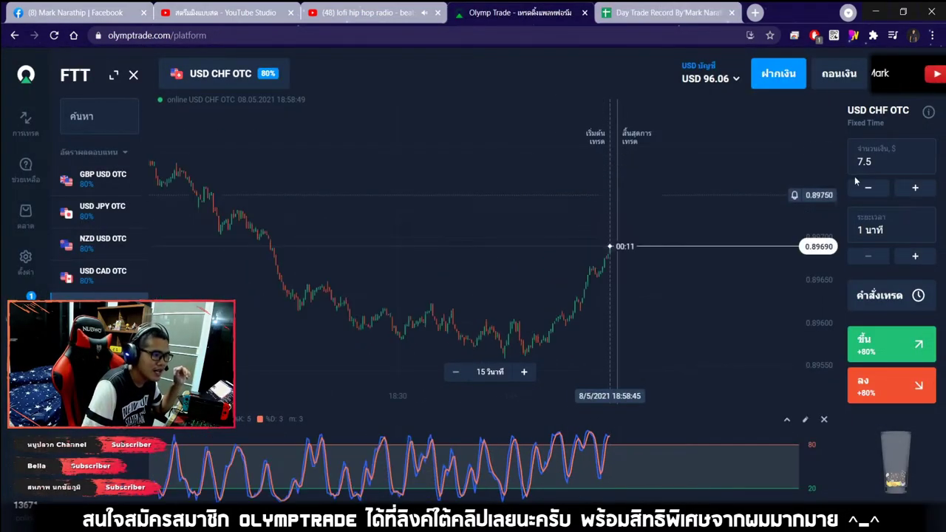
left_click(660, 14)
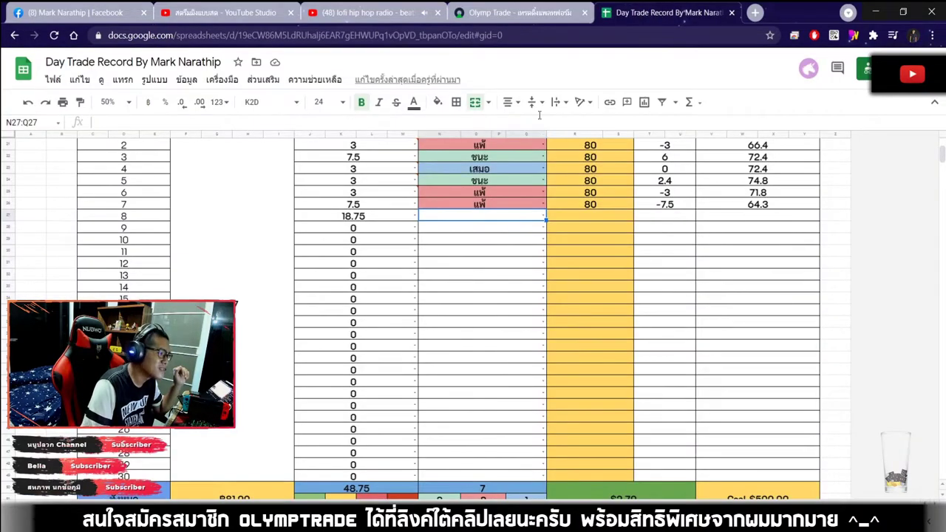
left_click(561, 10)
type("8.75")
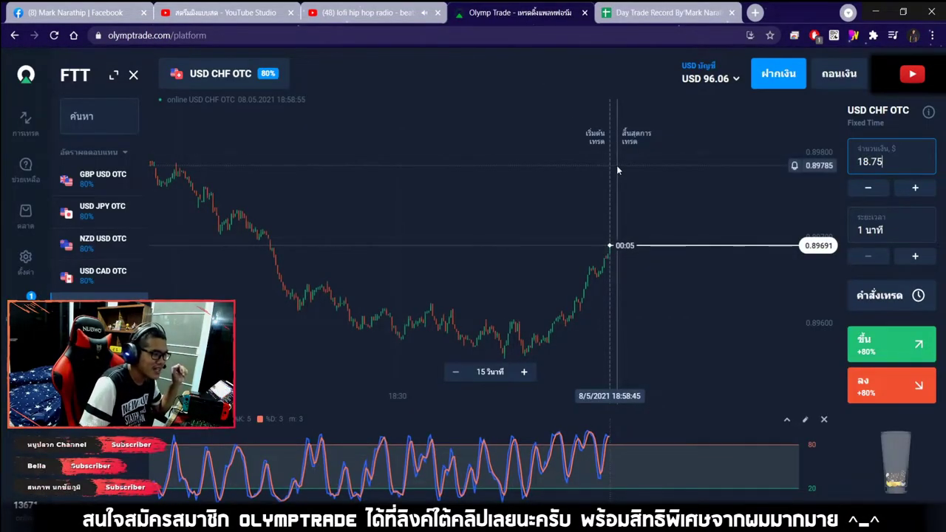
left_click(660, 13)
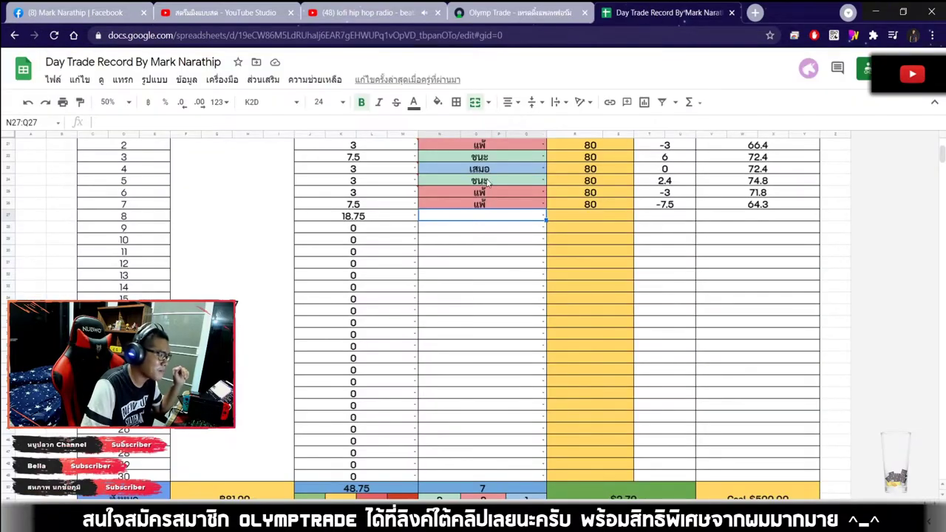
left_click(529, 13)
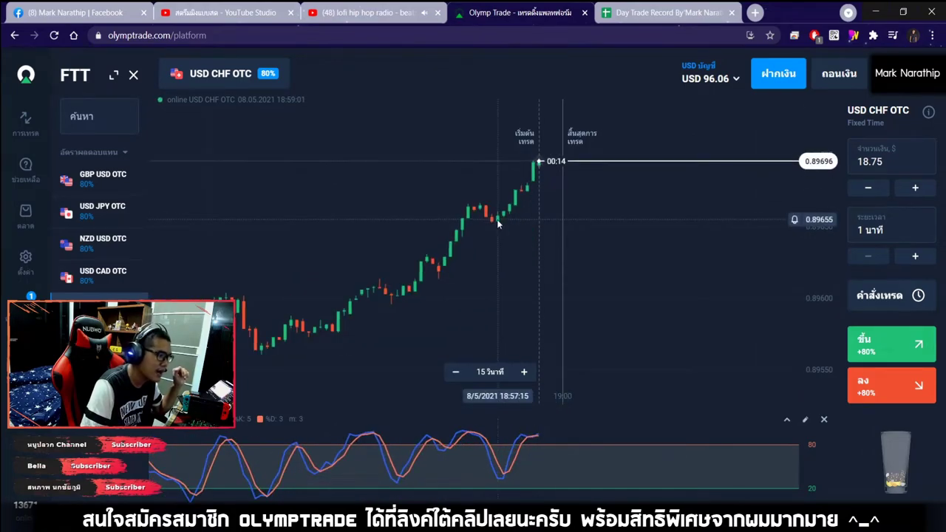
Examine the longer USD CHF OTC price history for earlier price levels around the current rise.
scroll(496, 219, "down", 5)
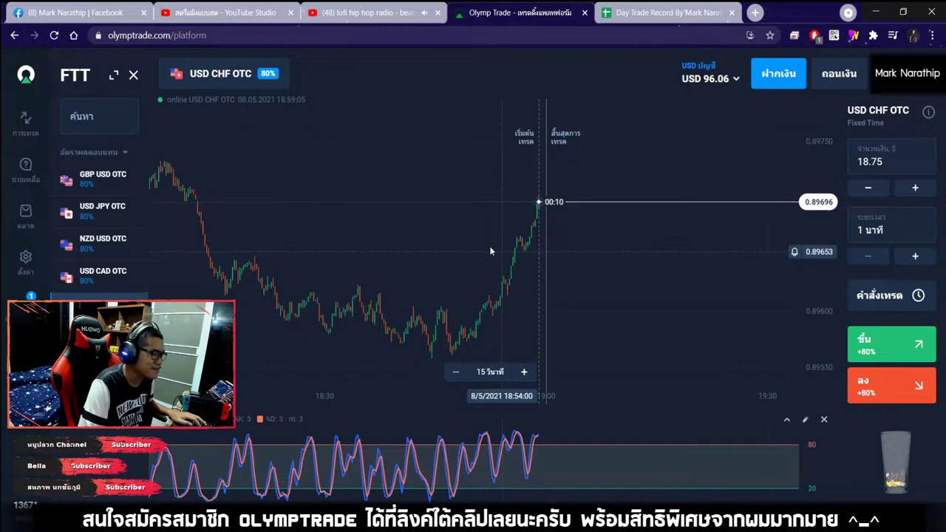
scroll(414, 214, "left", 5)
left_click_drag(578, 212, 361, 151)
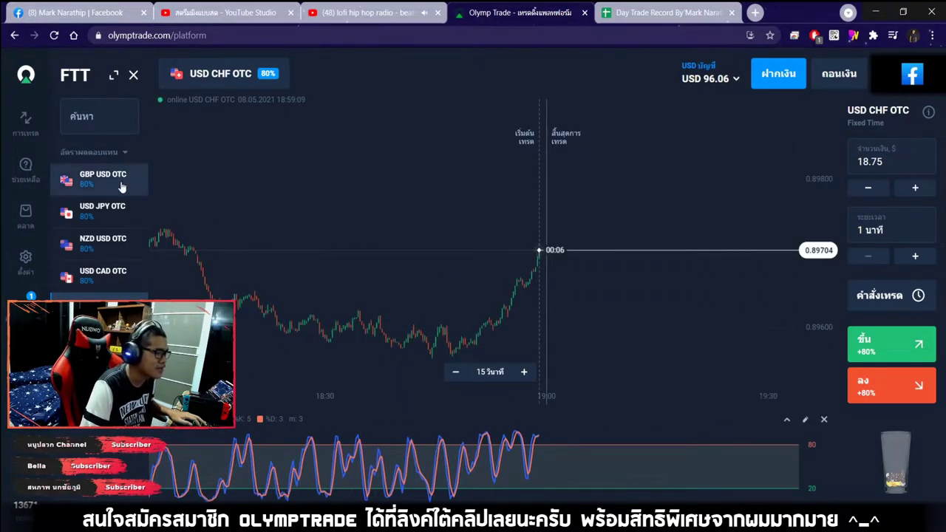
scroll(479, 198, "left", 5)
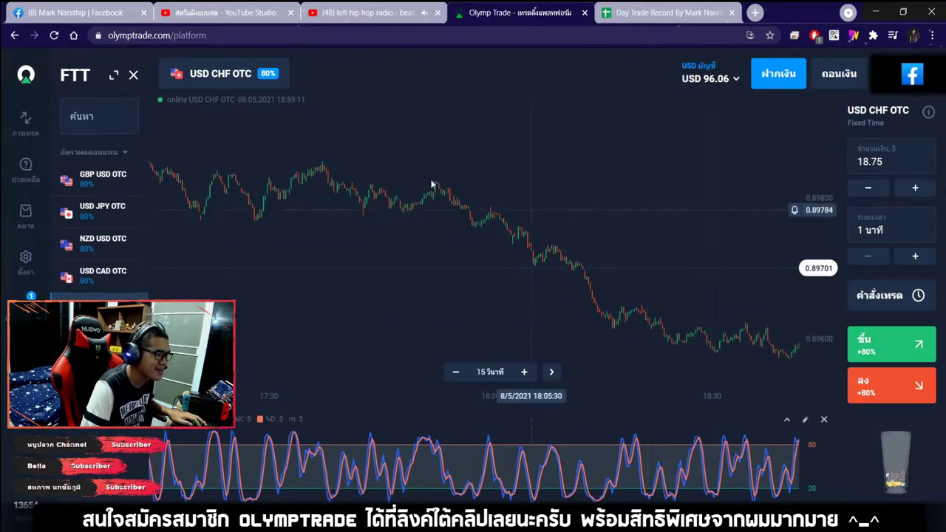
scroll(474, 197, "left", 5)
scroll(662, 186, "left", 5)
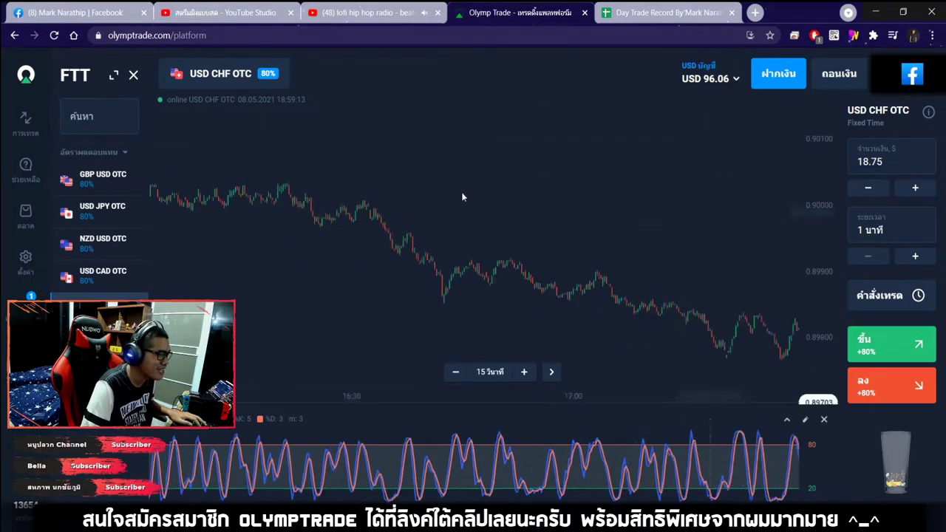
scroll(647, 217, "right", 10)
Watch the newest 15-second USD CHF OTC candles and the oscillator for a down-trade entry.
scroll(583, 188, "up", 5)
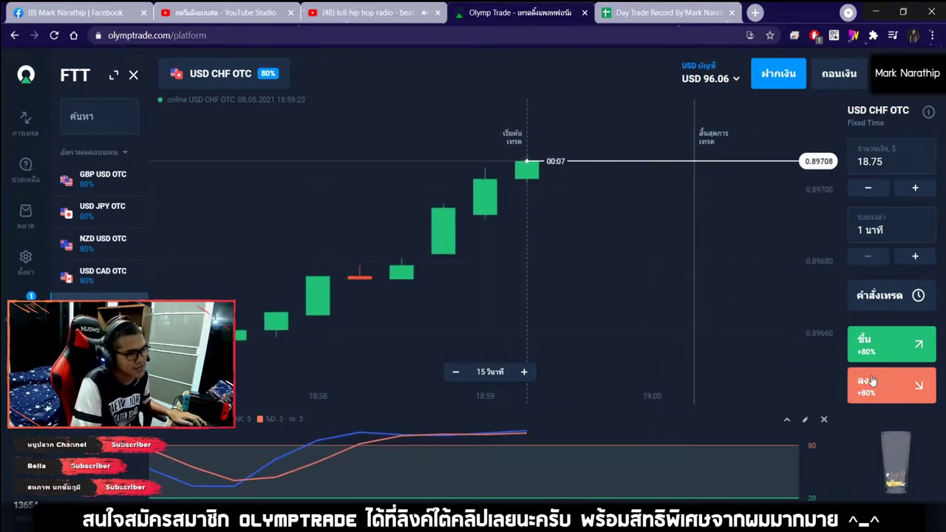
scroll(591, 229, "down", 3)
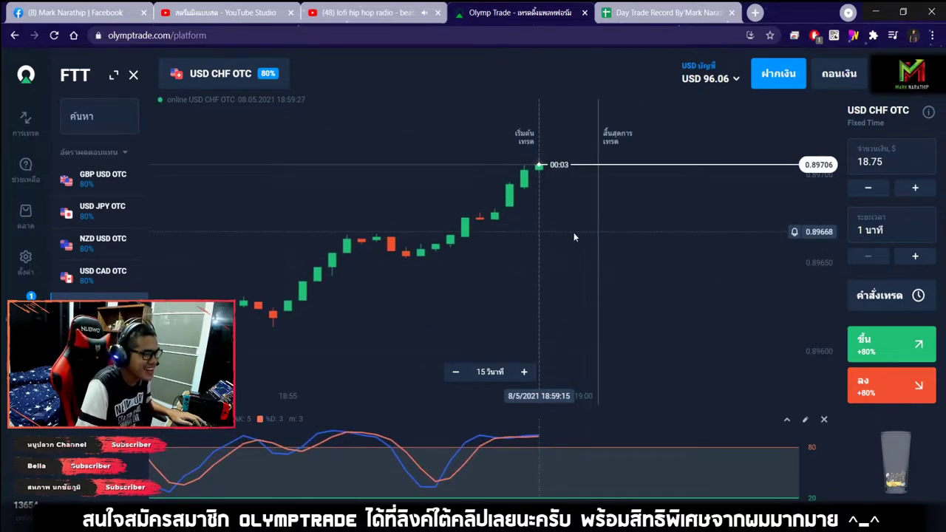
scroll(485, 195, "down", 2)
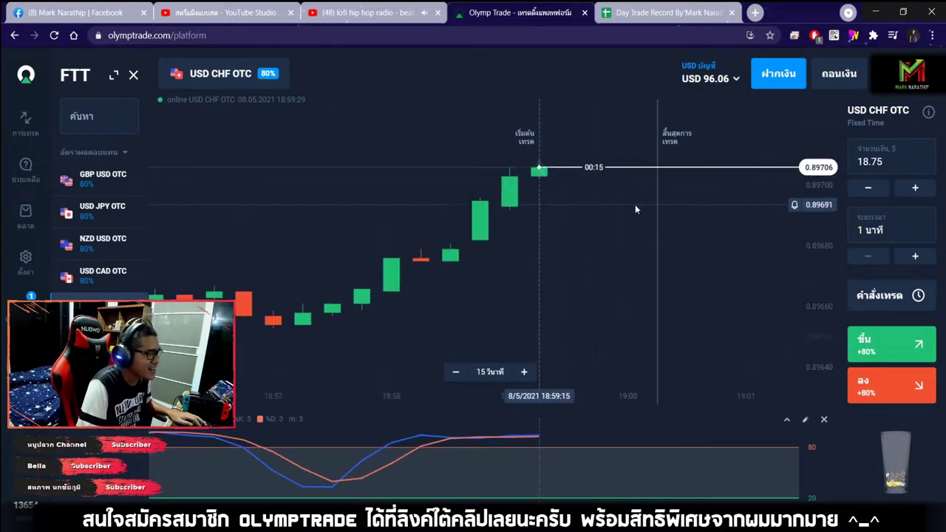
scroll(665, 283, "up", 3)
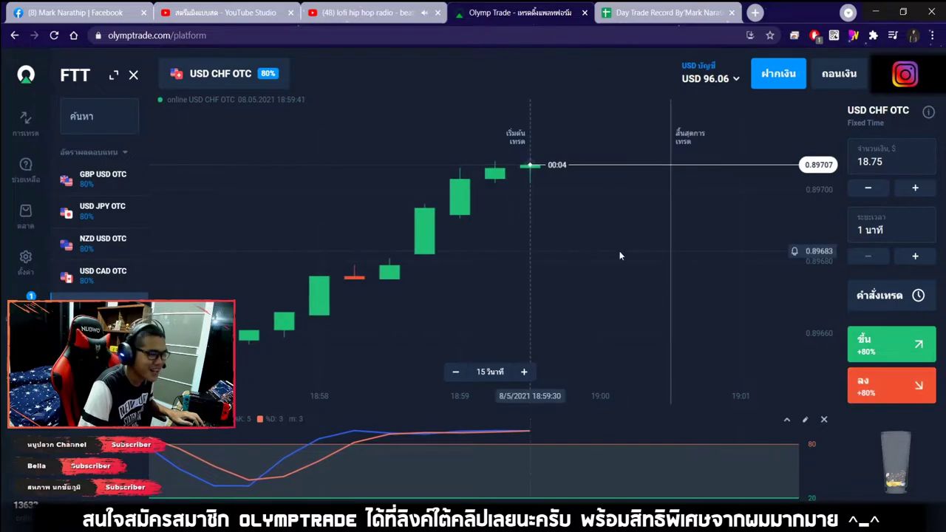
scroll(596, 249, "up", 2)
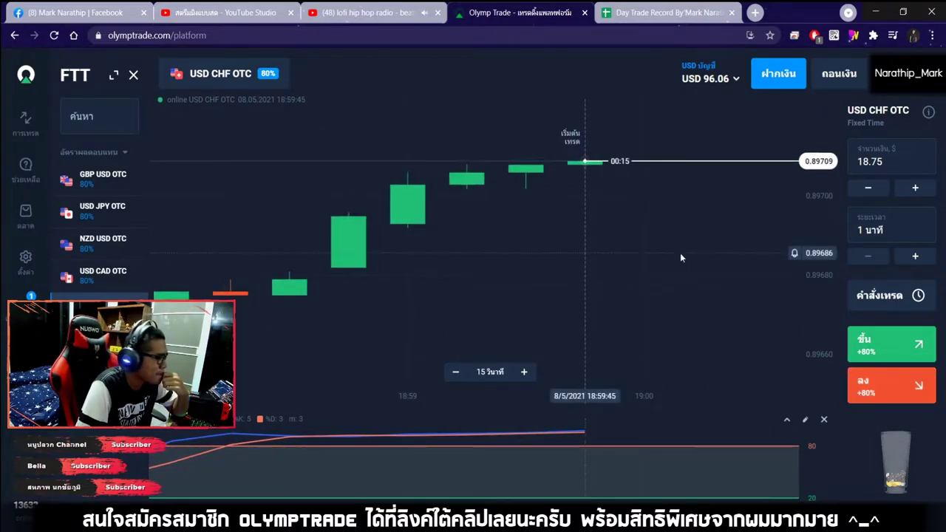
scroll(677, 255, "down", 3)
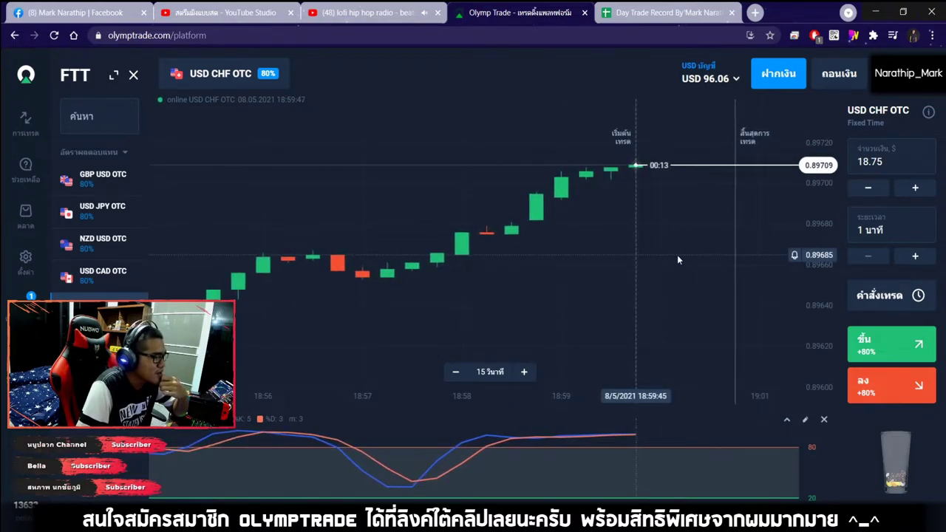
scroll(677, 255, "up", 3)
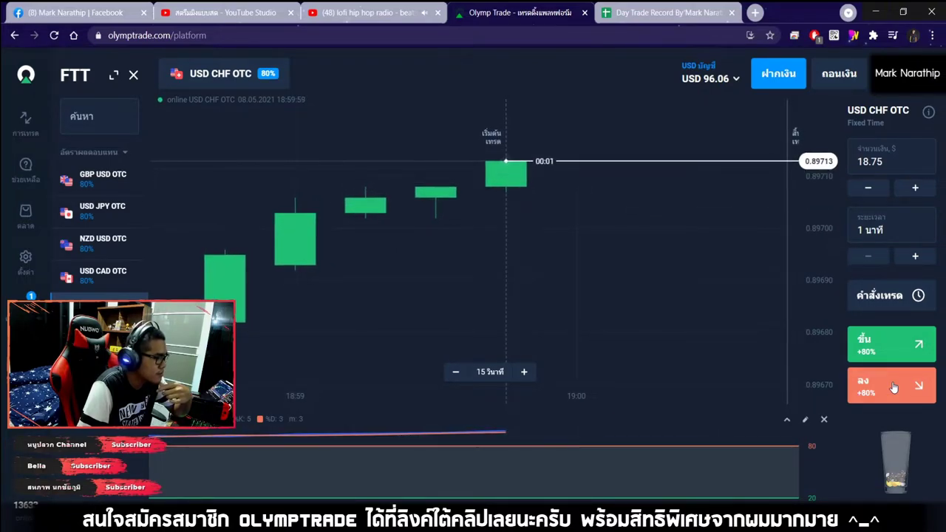
scroll(638, 299, "down", 2)
scroll(554, 277, "down", 6)
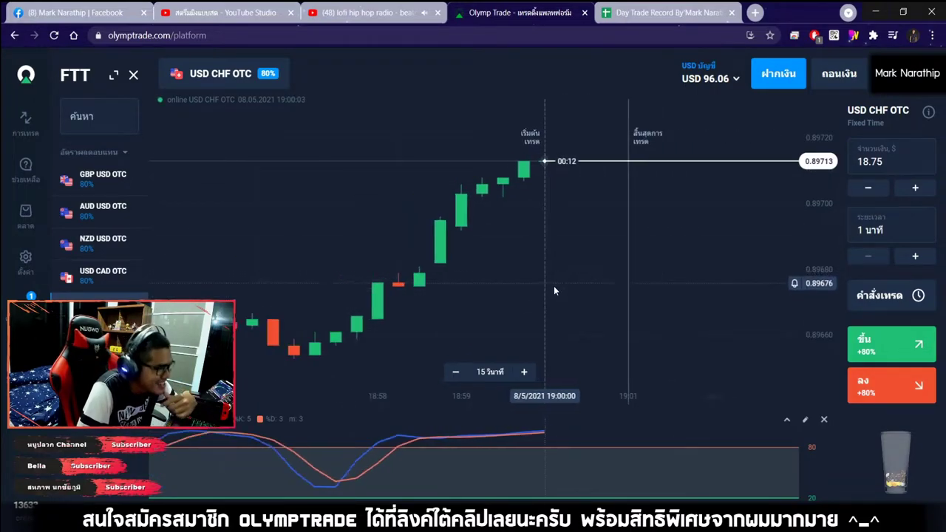
Open a 1-minute down trade of $18.75 on USD CHF OTC.
scroll(806, 308, "up", 8)
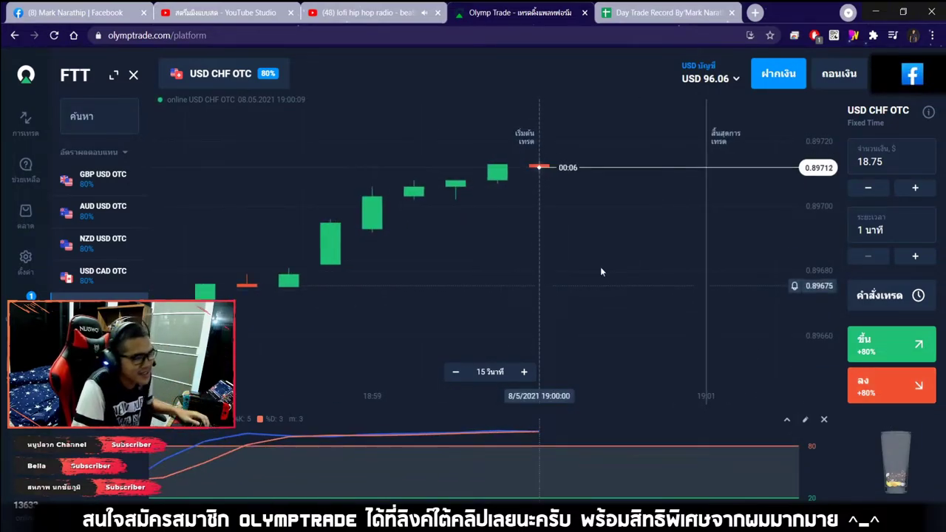
scroll(570, 263, "up", 3)
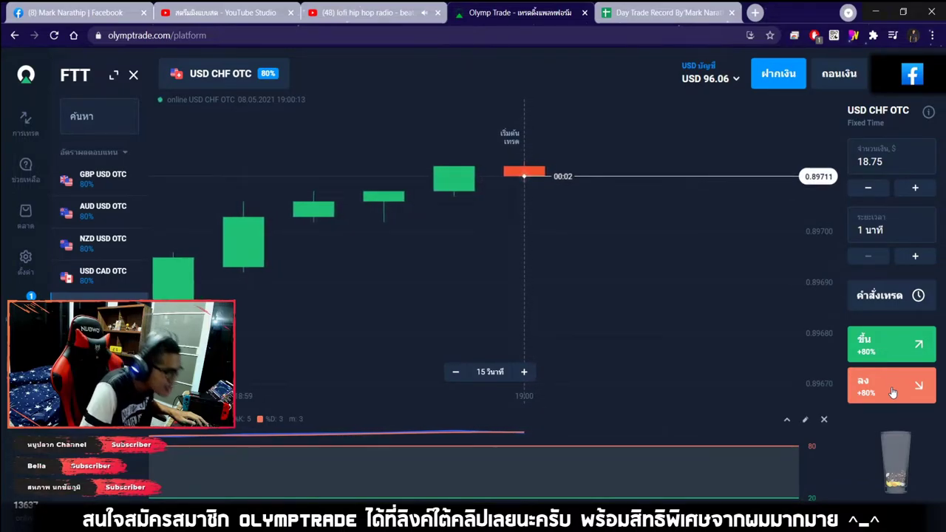
left_click(893, 392)
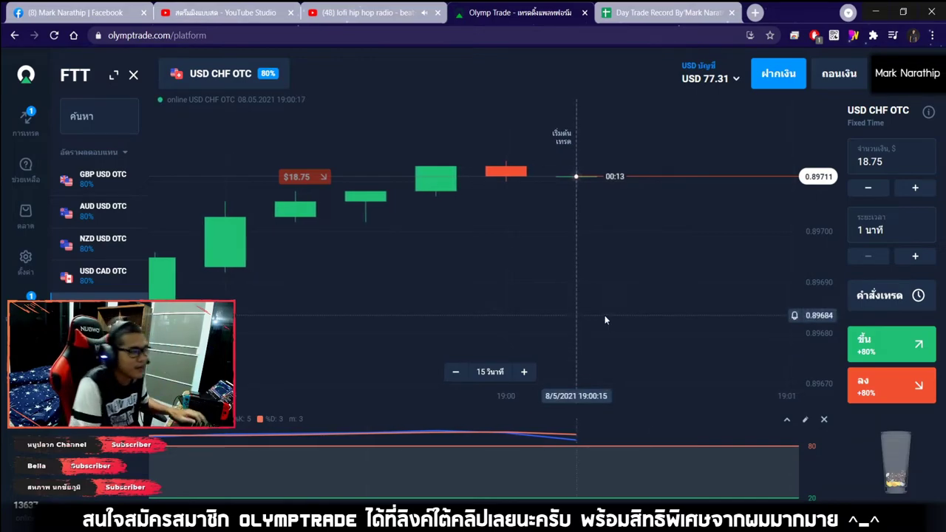
Glance at trade 8's row in the log, and examine the open $18.75 down trade against the longer USD CHF OTC trend.
left_click(619, 12)
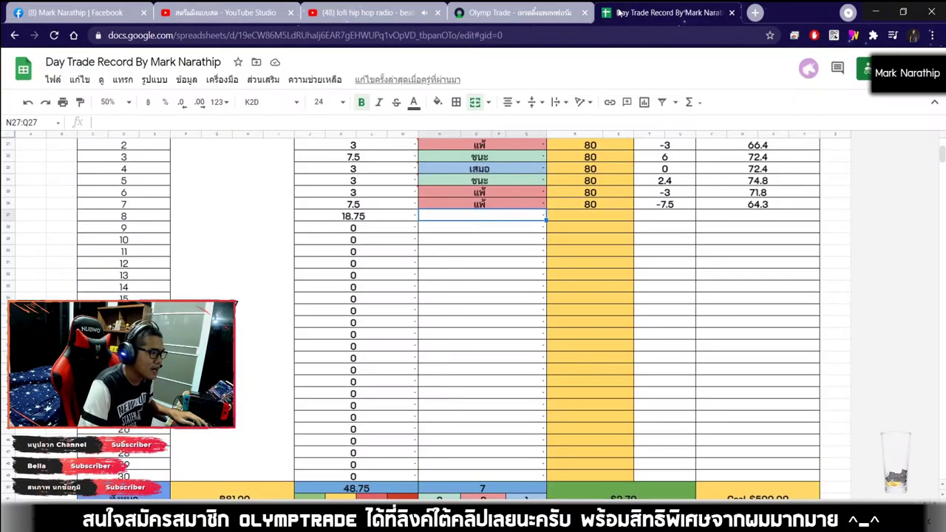
left_click(560, 13)
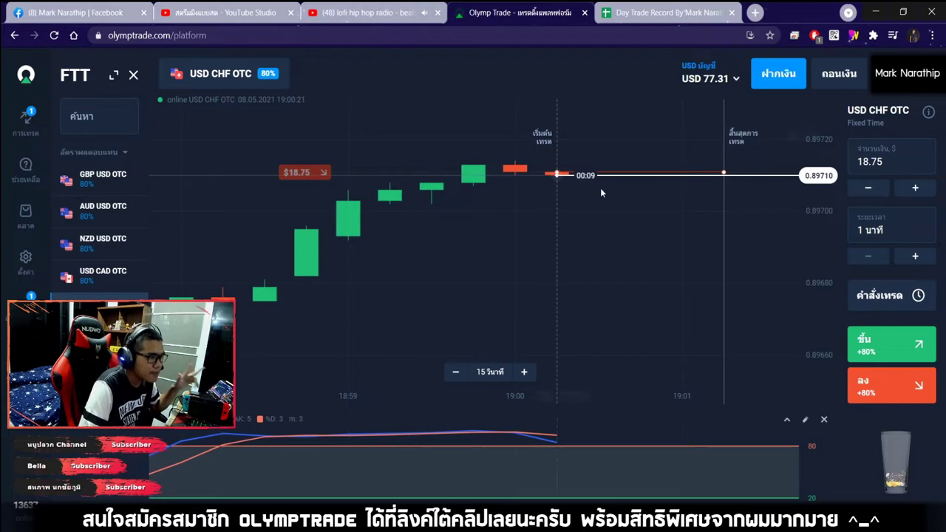
scroll(604, 248, "down", 8)
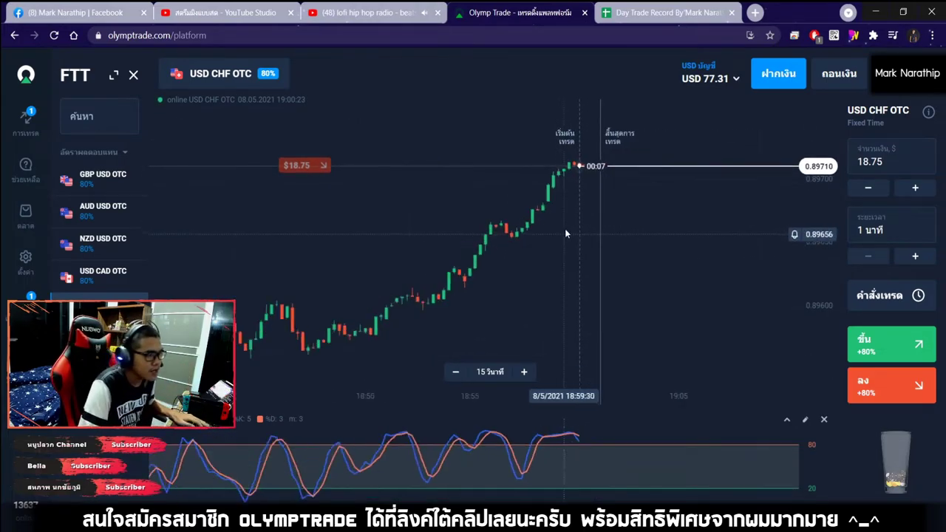
left_click_drag(588, 239, 685, 253)
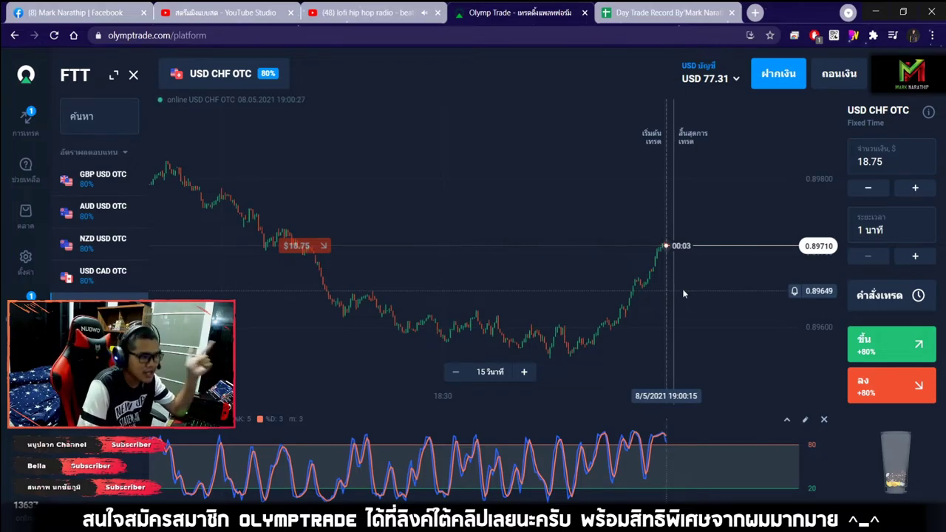
Examine the open $18.75 down trade against the earlier USD CHF OTC decline and the current rise.
left_click_drag(578, 160, 653, 165)
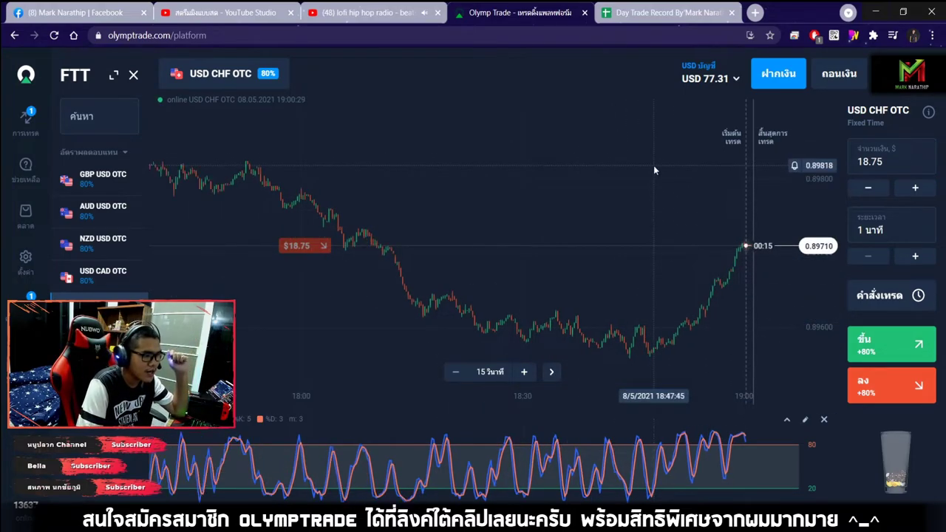
left_click_drag(648, 200, 630, 200)
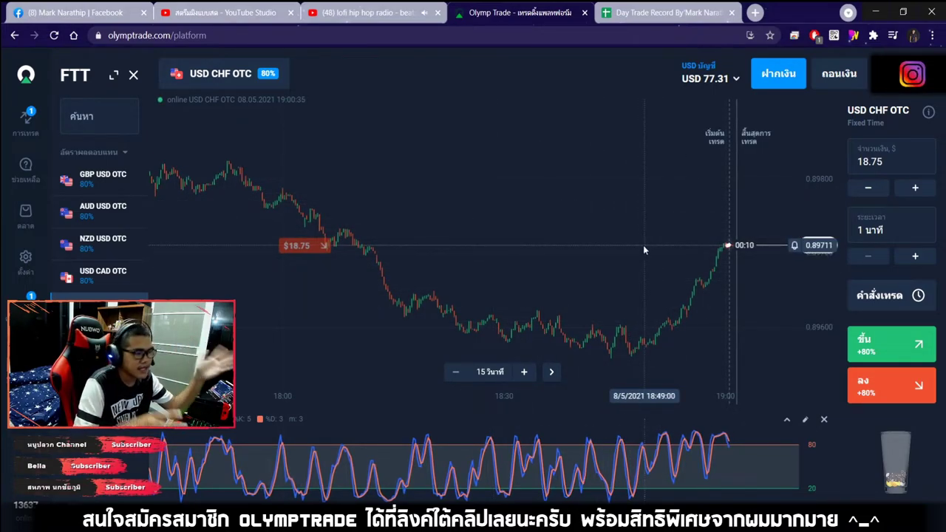
left_click_drag(643, 244, 455, 215)
scroll(523, 247, "up", 2)
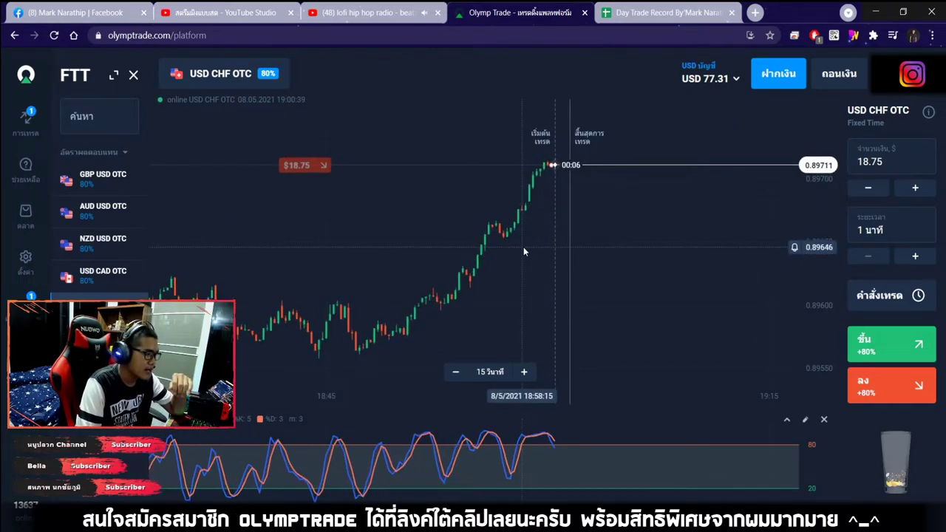
left_click_drag(523, 246, 559, 247)
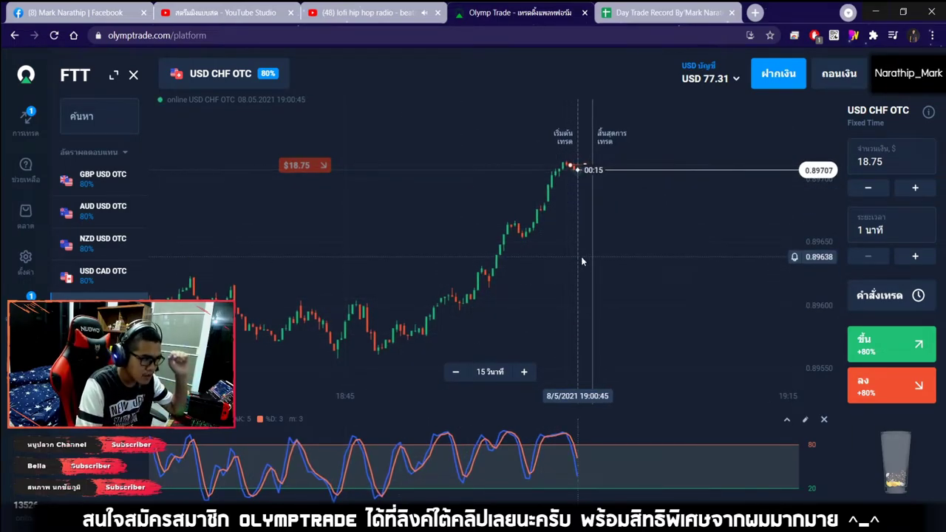
Watch the newest 15-second USD CHF OTC candles until the $18.75 down trade expires, and review the preceding rise.
scroll(559, 268, "up", 3)
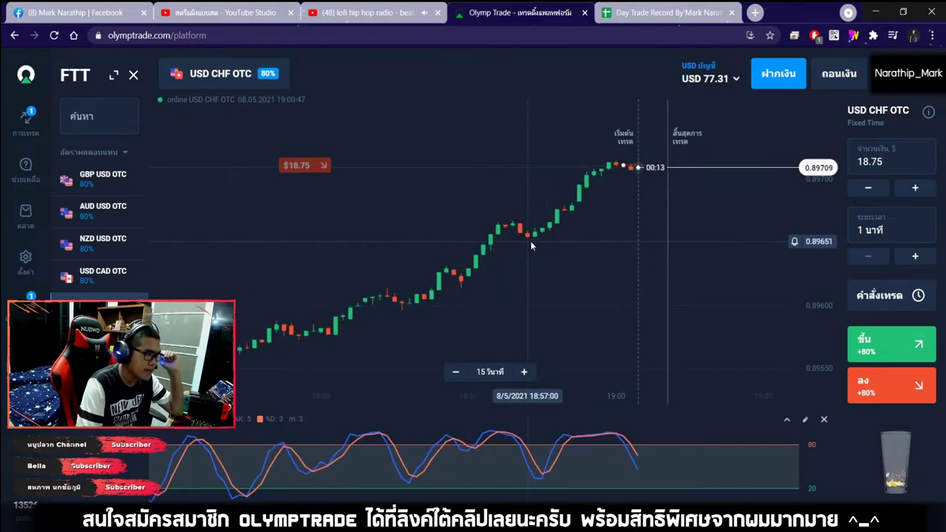
scroll(557, 281, "up", 2)
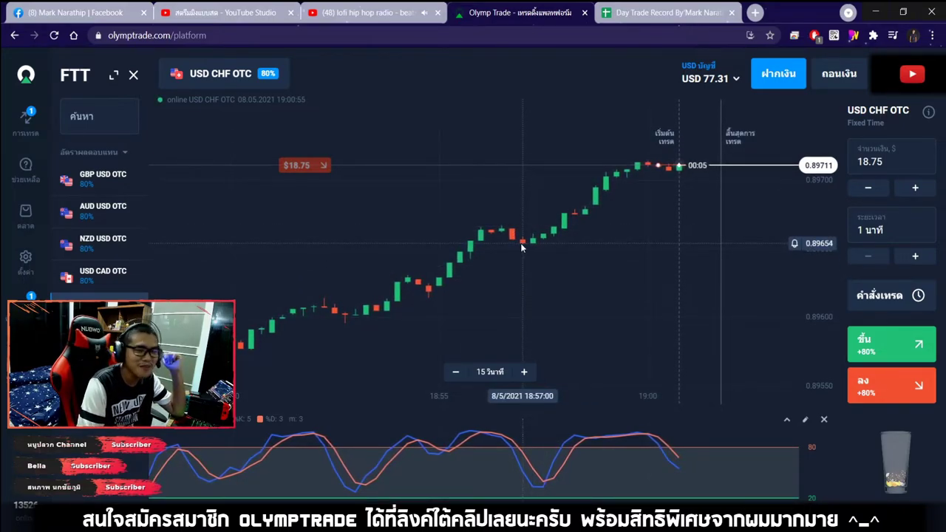
scroll(551, 250, "up", 1)
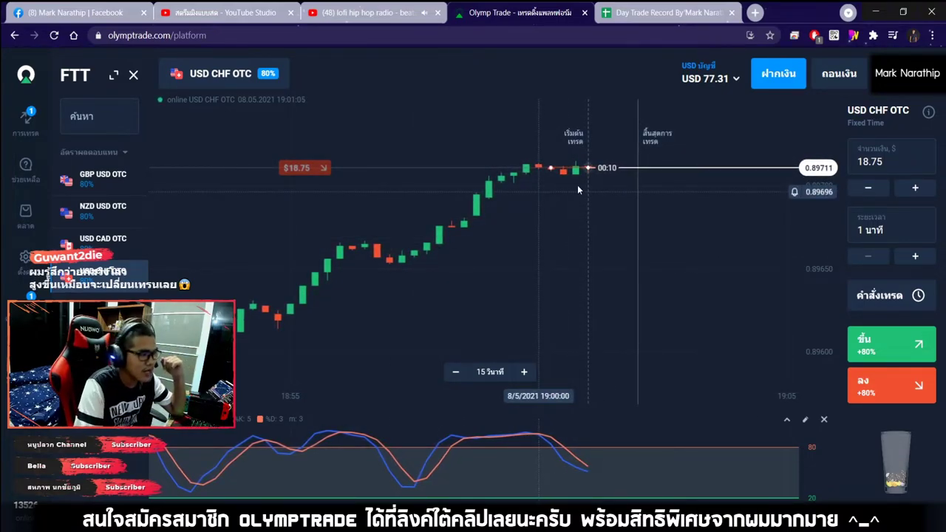
scroll(561, 189, "up", 2)
scroll(568, 190, "down", 2)
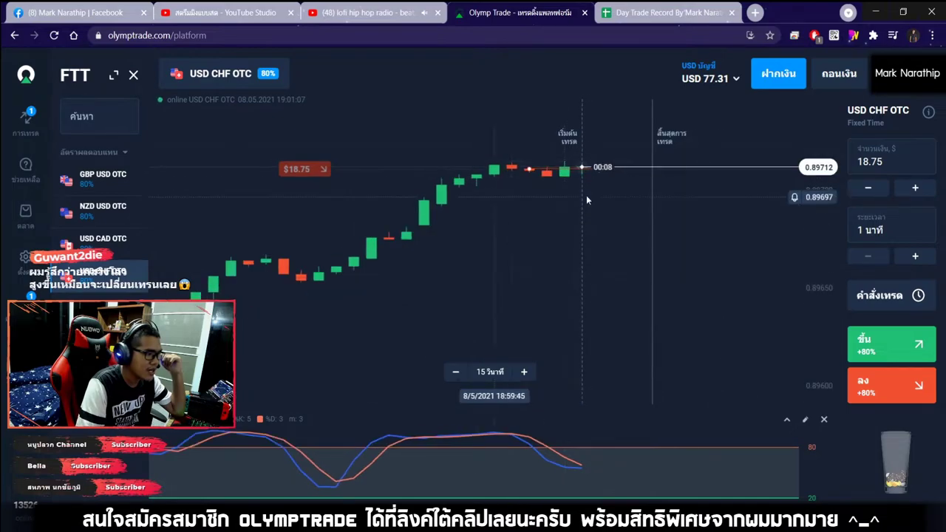
scroll(584, 233, "up", 4)
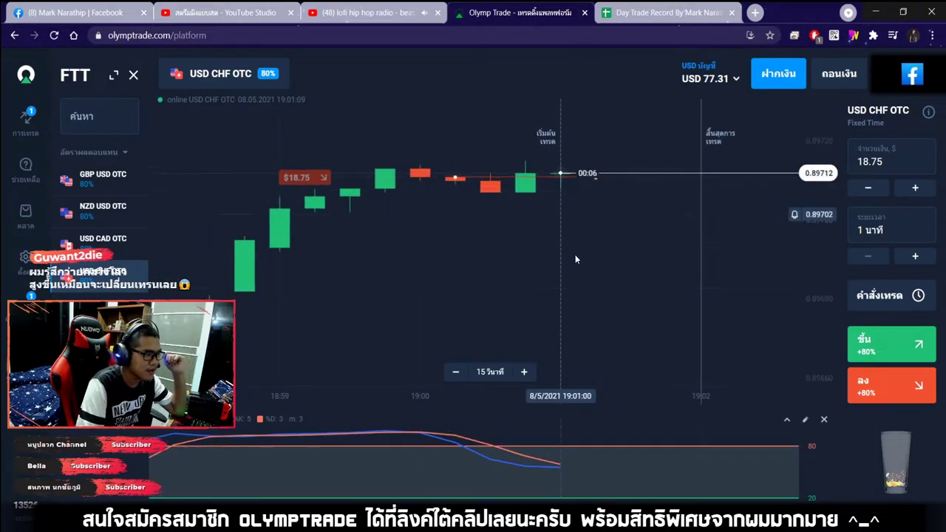
left_click_drag(474, 321, 589, 232)
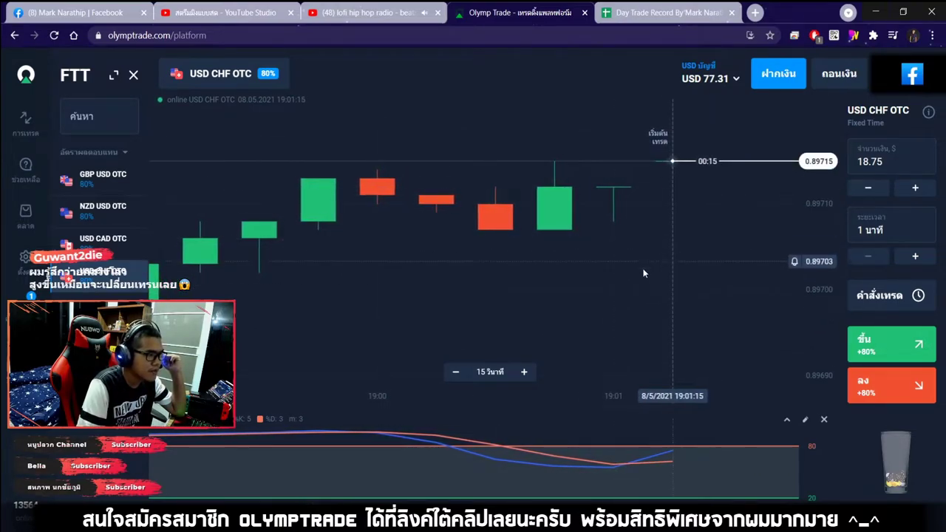
scroll(642, 271, "down", 4)
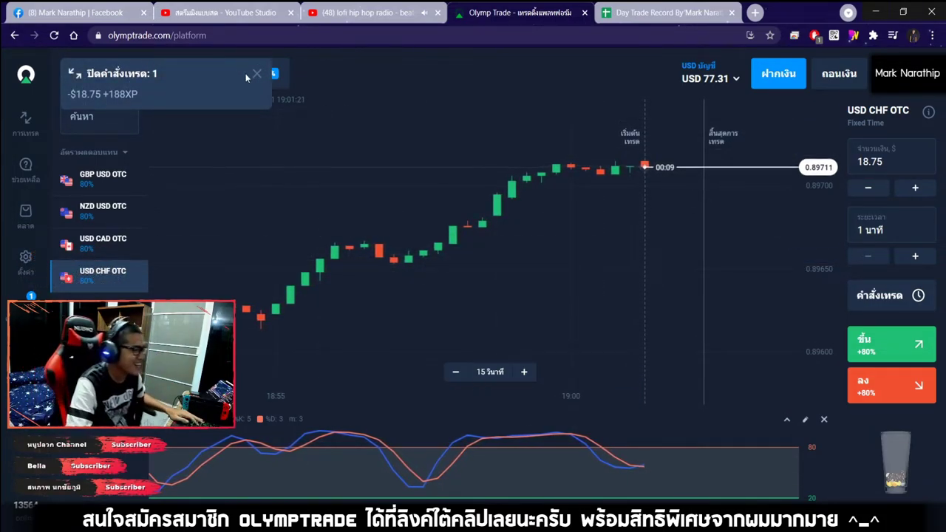
scroll(443, 163, "down", 3)
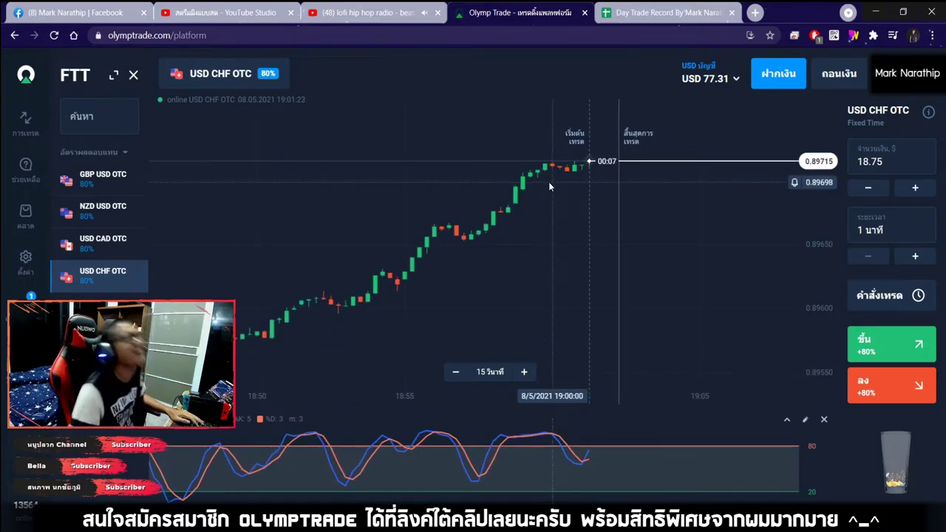
scroll(548, 186, "down", 5)
scroll(551, 232, "left", 5)
In the Google Sheets trade log, record trade 8 as แพ้ with a profit rate of 80, and check the total profit cell.
left_click(694, 15)
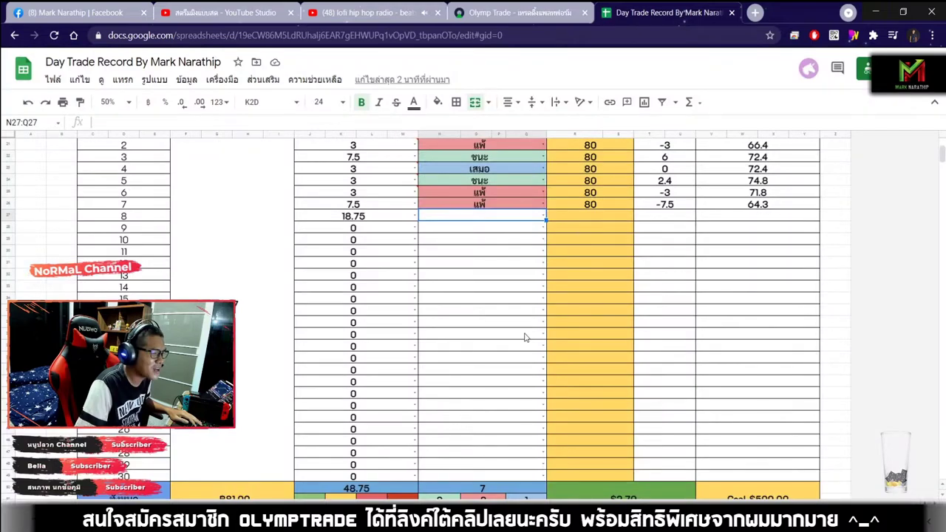
double_click(464, 219)
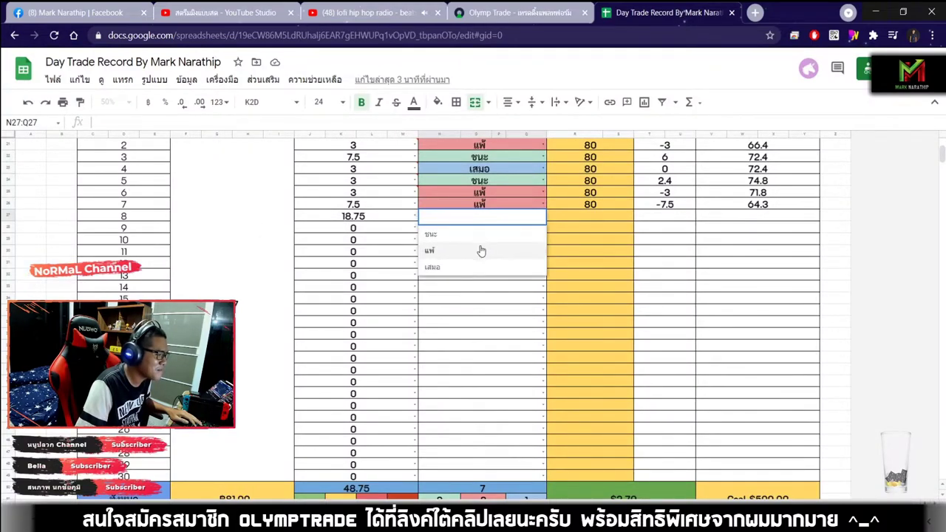
left_click(543, 253)
left_click(606, 219)
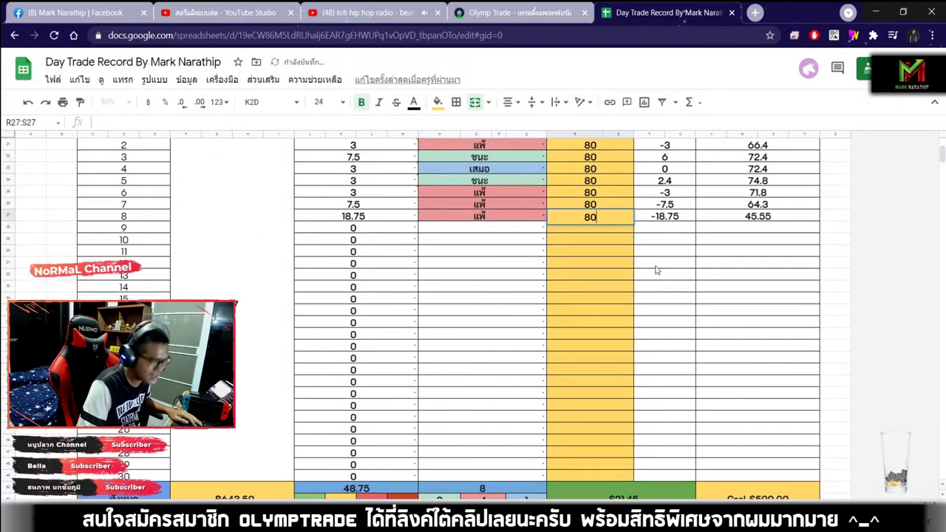
scroll(655, 271, "down", 4)
left_click(615, 362)
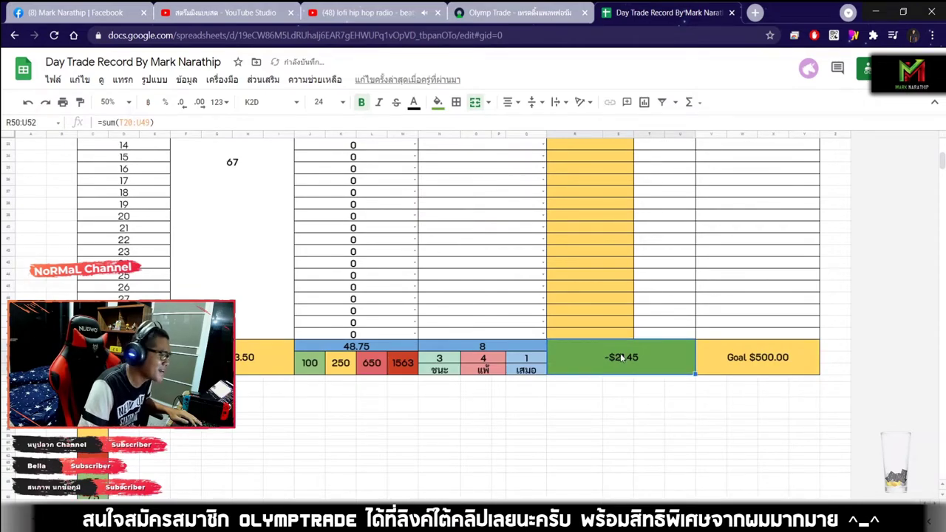
Set trade 9's size to 46.875 in the log and check the summary row.
scroll(425, 326, "up", 5)
double_click(375, 270)
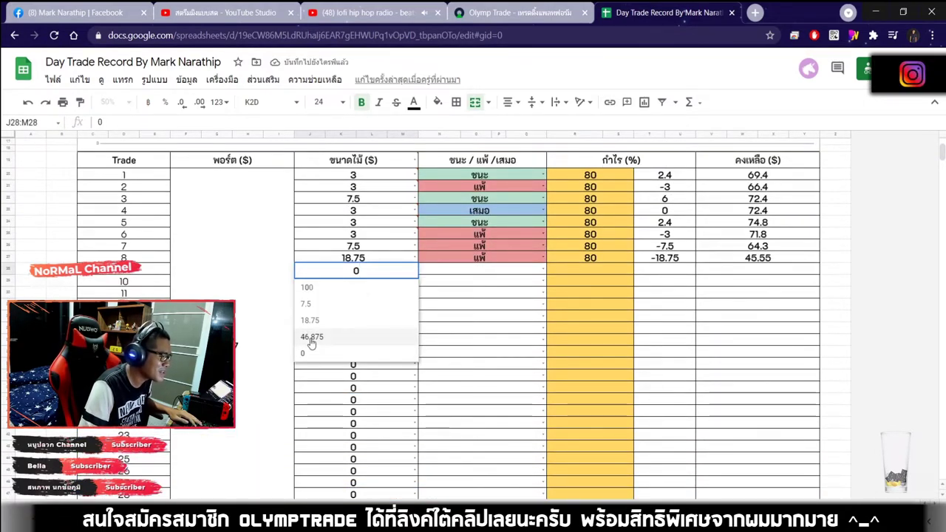
left_click(318, 334)
left_click(488, 270)
scroll(517, 308, "down", 5)
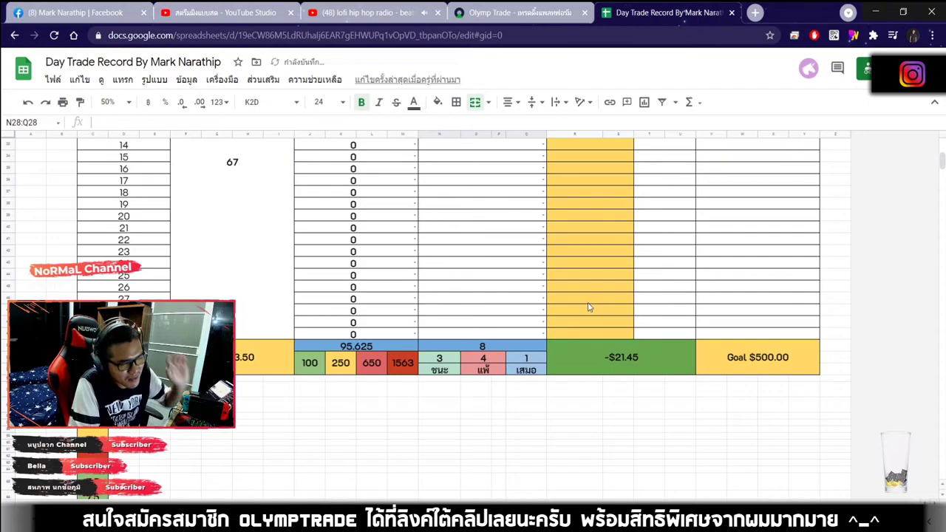
Compare the logged trades with the Olymp Trade platform and set the USD CHF OTC trade amount to 46.88.
left_click(529, 22)
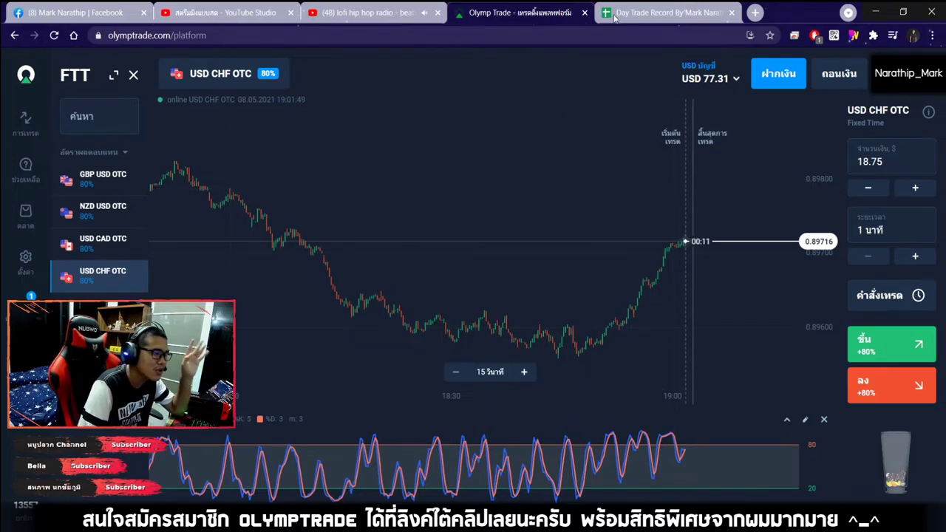
left_click(665, 13)
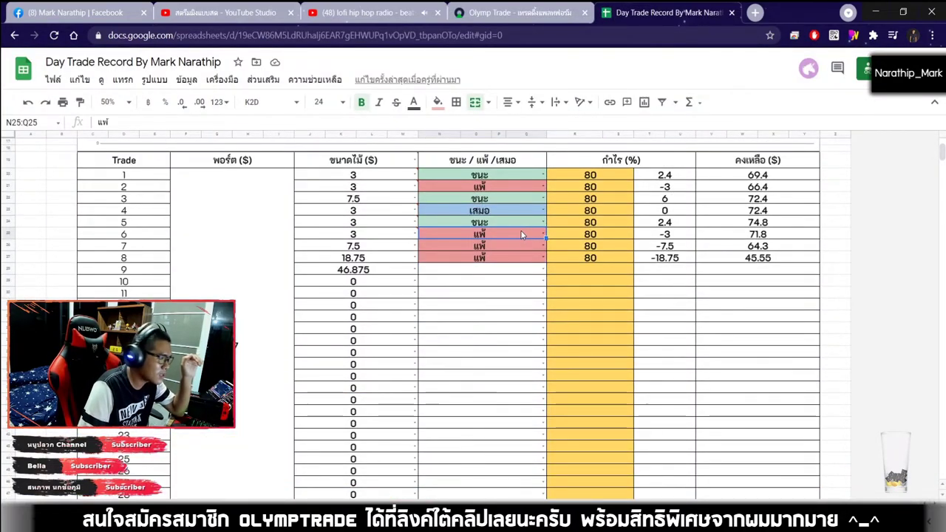
left_click(517, 13)
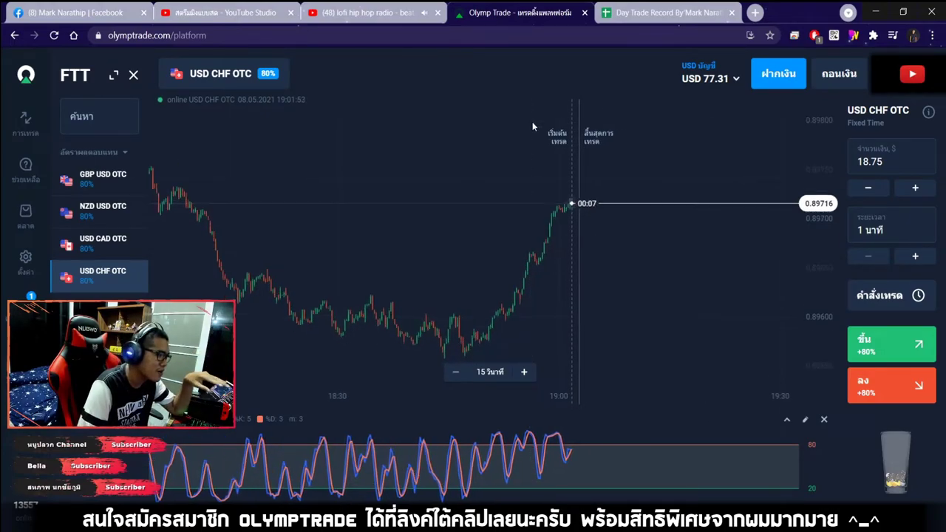
left_click(674, 12)
scroll(633, 179, "down", 3)
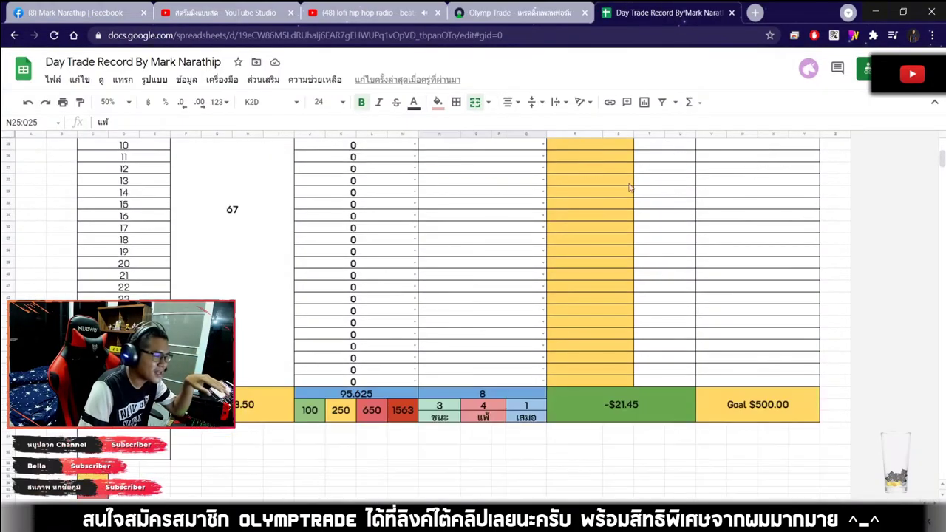
left_click(510, 14)
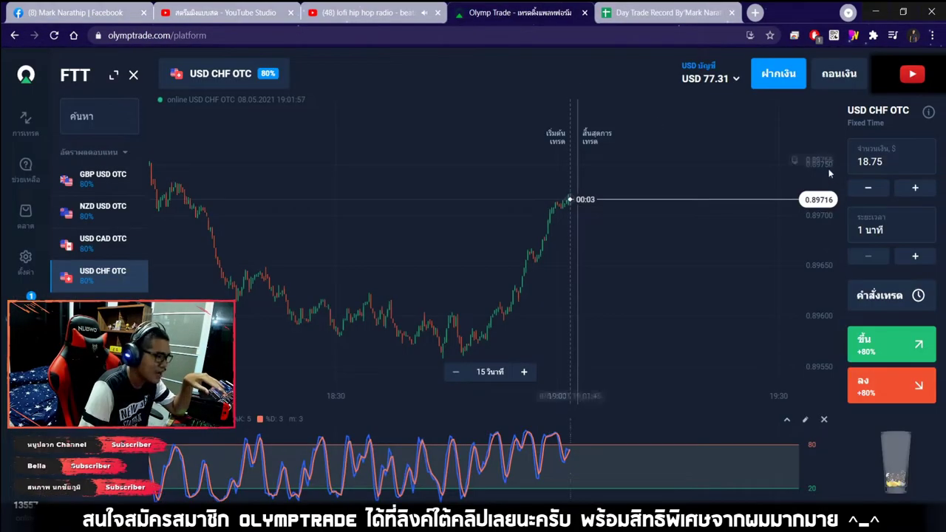
left_click(640, 7)
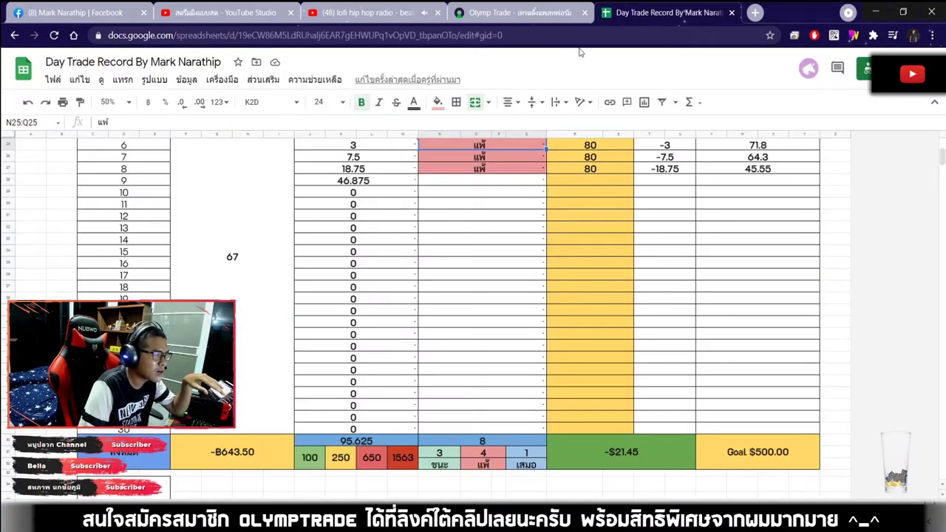
left_click(516, 14)
type("46.88")
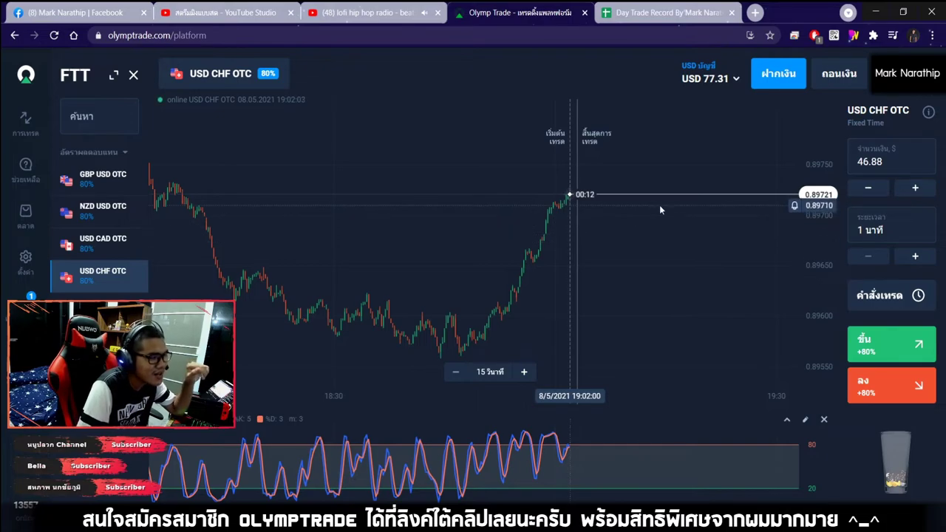
Examine the recent and longer USD CHF OTC price movement for an entry, glancing at the trade log in between.
scroll(574, 195, "up", 3)
scroll(576, 190, "up", 2)
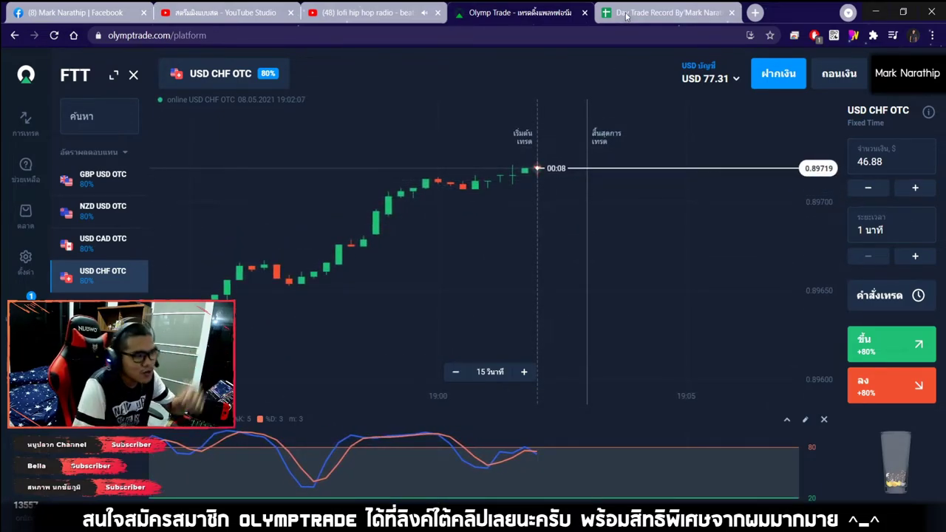
key("ctrl+Tab")
scroll(528, 193, "up", 1)
scroll(528, 193, "down", 1)
key("ctrl+shift+Tab")
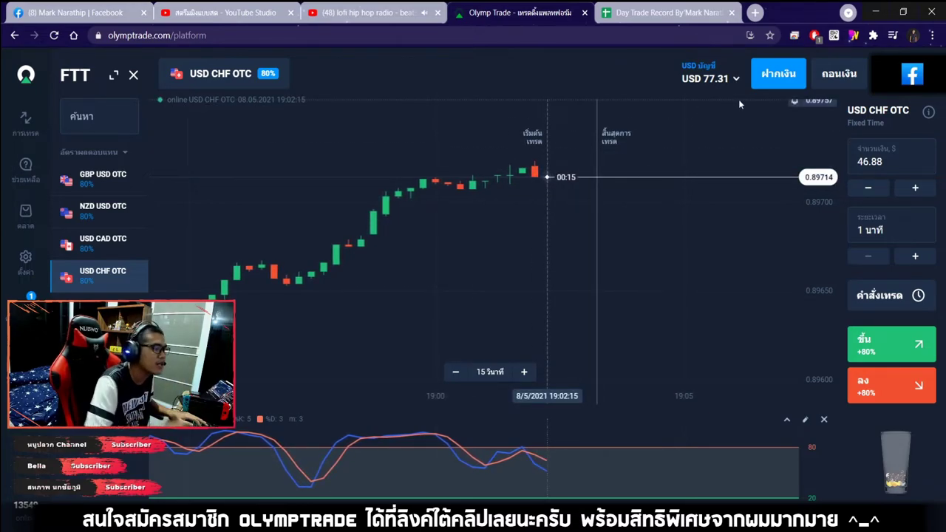
scroll(625, 171, "down", 3)
scroll(643, 222, "down", 5)
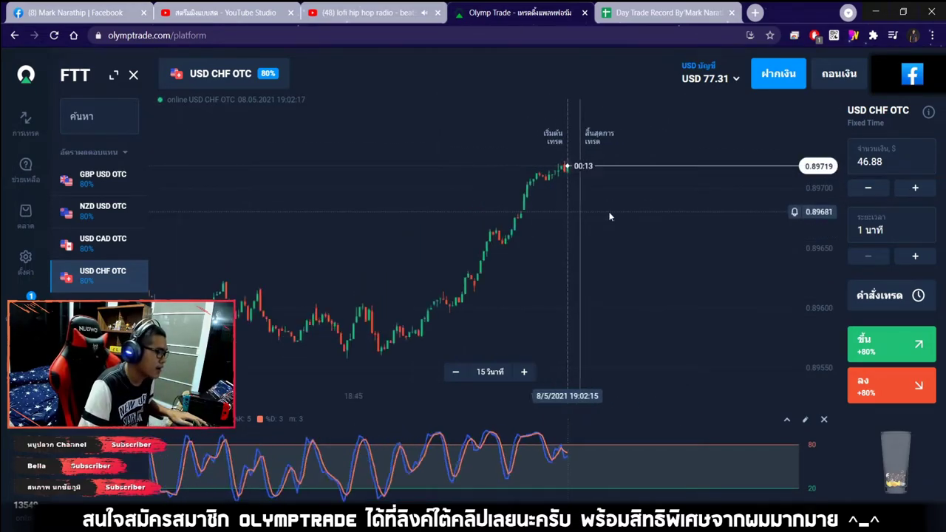
Examine the GBP USD OTC chart, switch to NZD USD OTC, and inspect the total profit cell in the Google Sheets log.
left_click(122, 176)
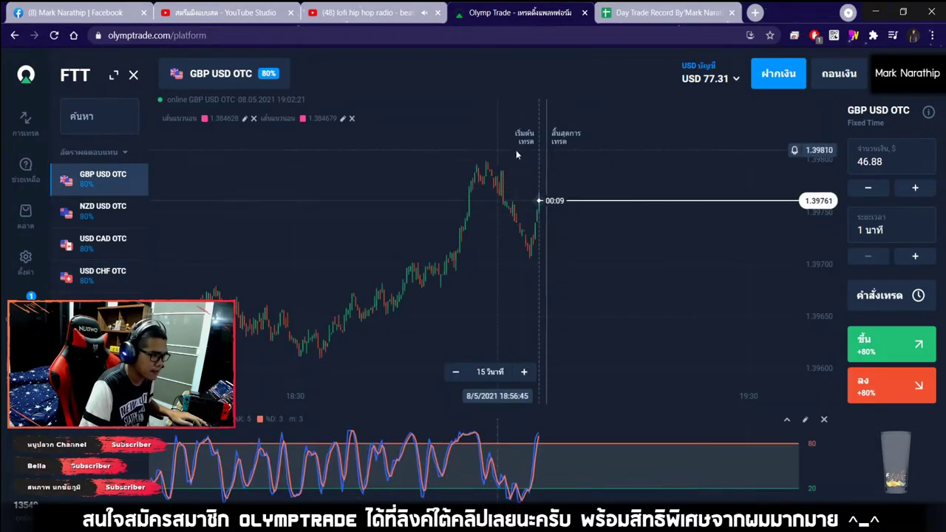
scroll(601, 189, "down", 3)
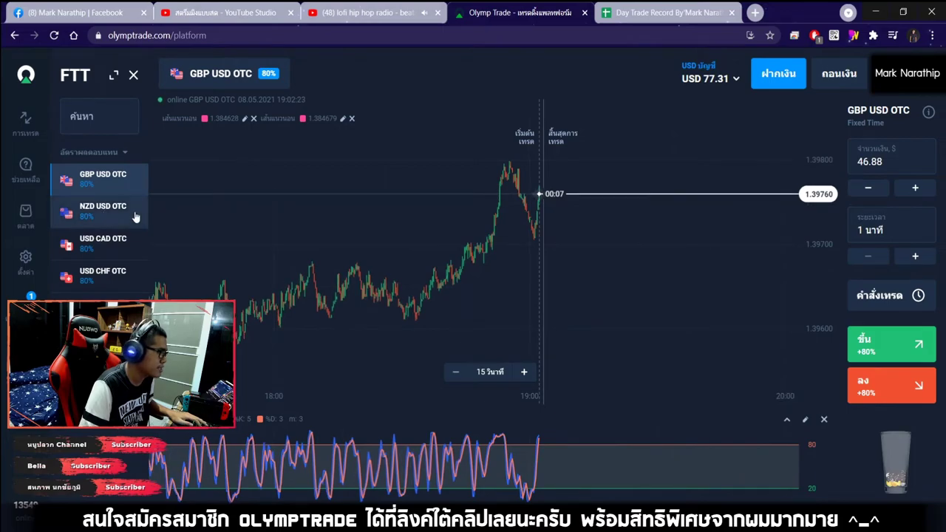
left_click(103, 209)
left_click(650, 13)
scroll(563, 266, "down", 5)
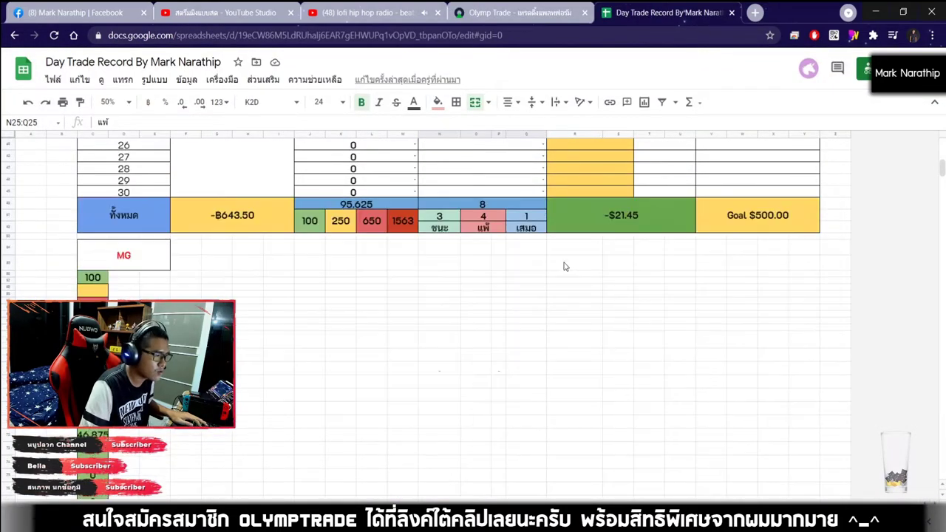
left_click(605, 214)
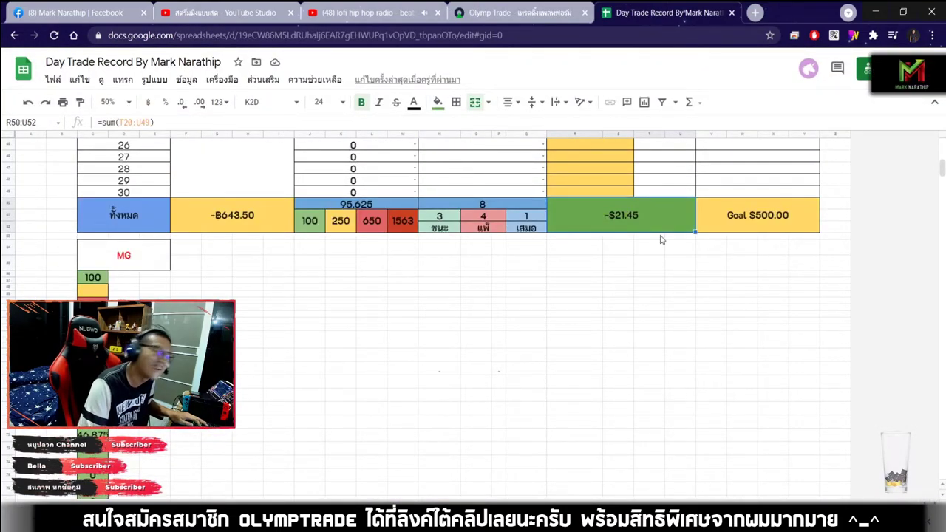
scroll(661, 239, "up", 10)
Review the NZD USD OTC chart in Olymp Trade, switch to USD CAD OTC, and glance at the trade log in Google Sheets.
left_click(517, 13)
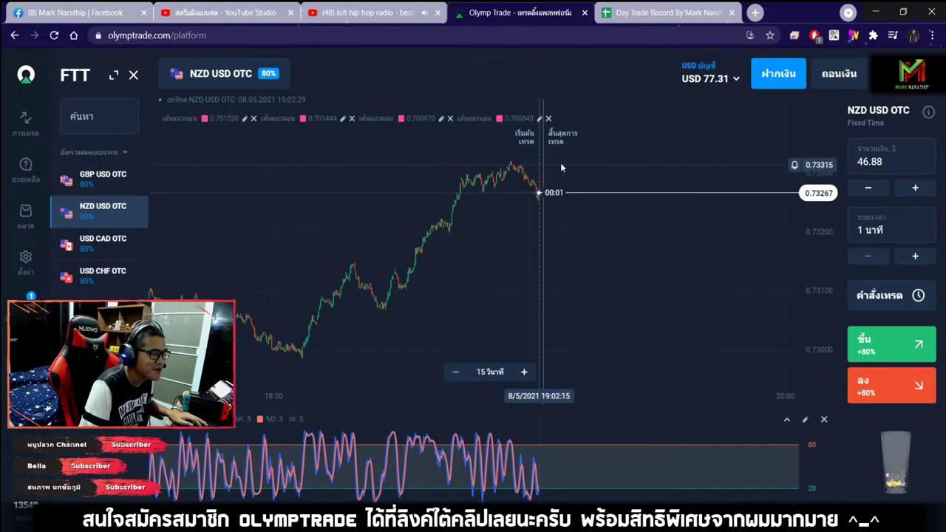
left_click_drag(434, 186, 780, 184)
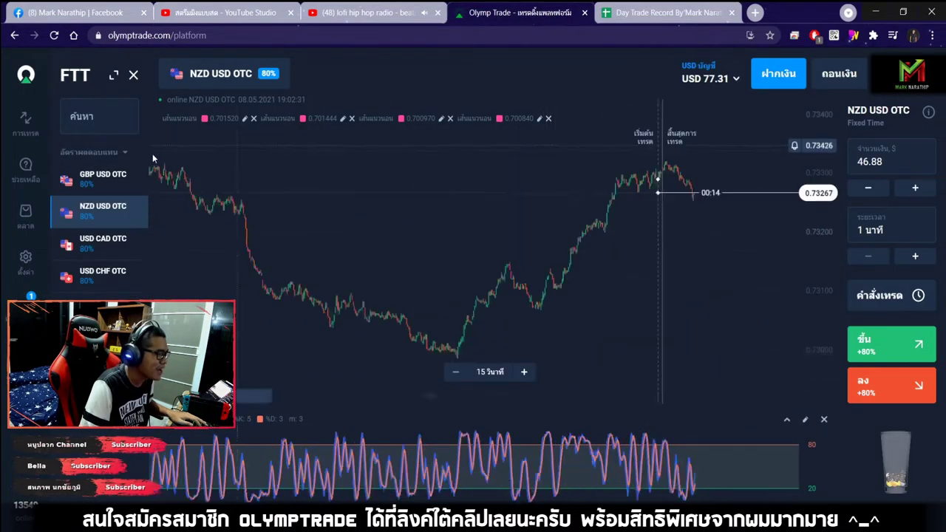
left_click(97, 243)
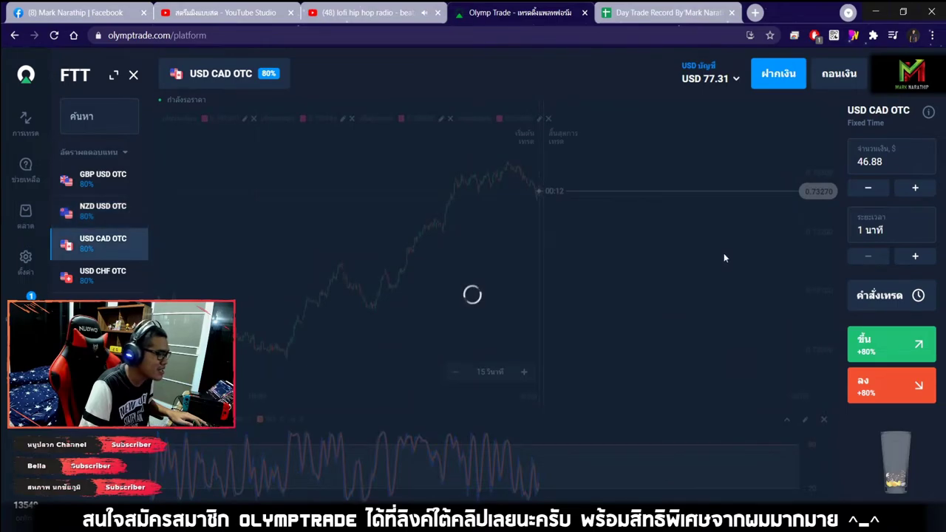
left_click(665, 12)
scroll(473, 296, "down", 5)
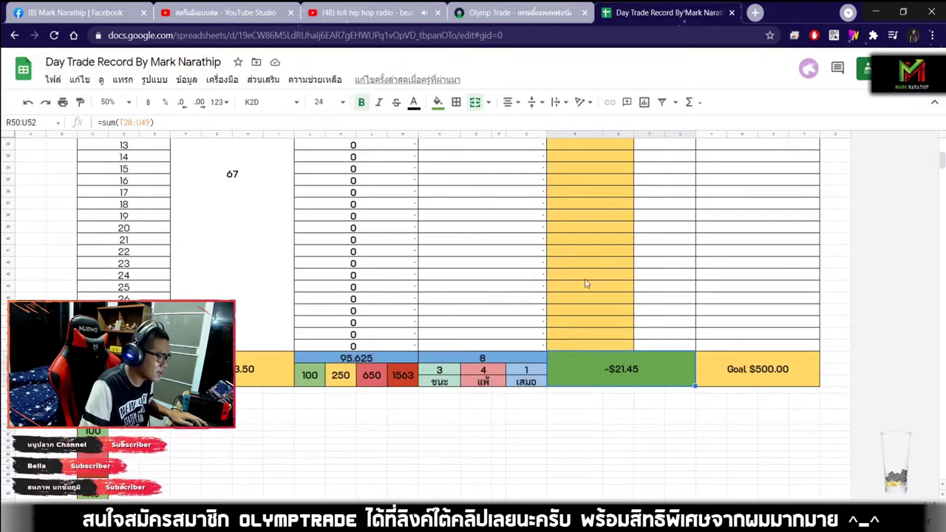
Return to Olymp Trade and place a 1-minute downward trade of $46.88 on USD CAD OTC.
left_click(546, 13)
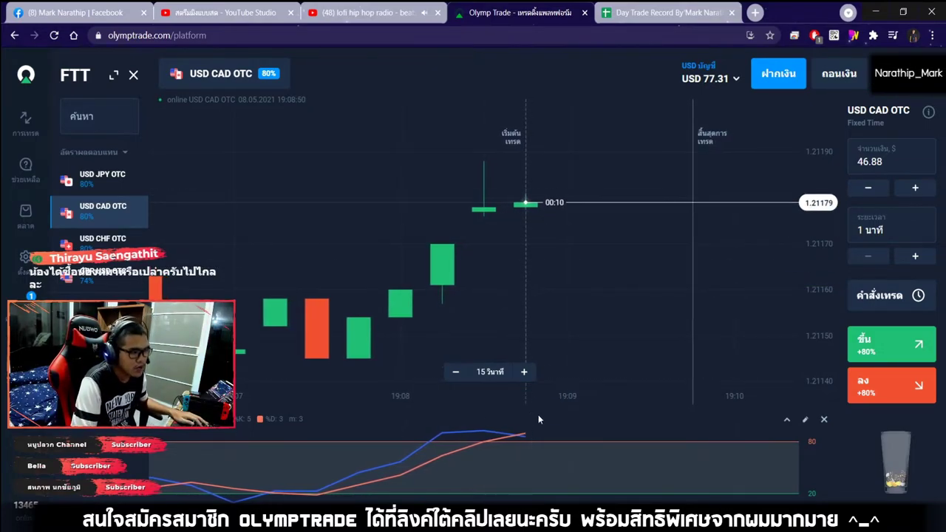
scroll(591, 208, "up", 2)
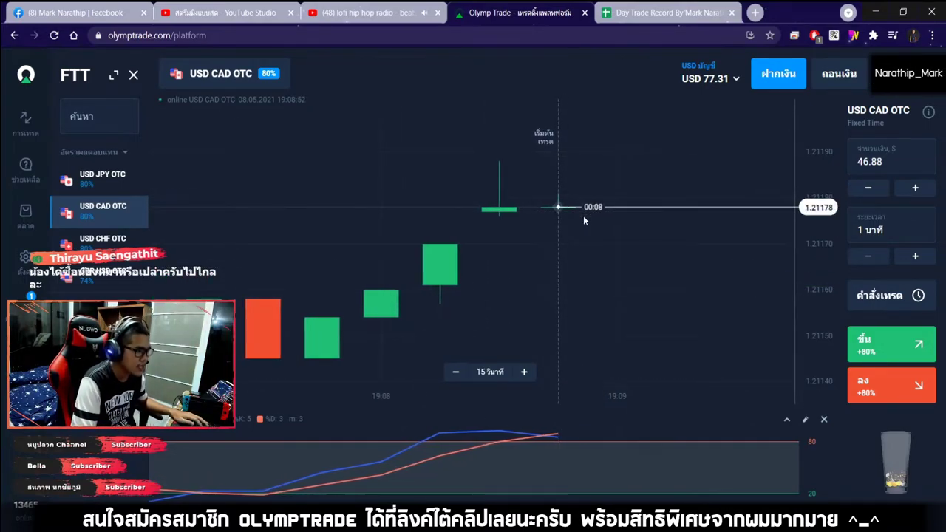
left_click(873, 387)
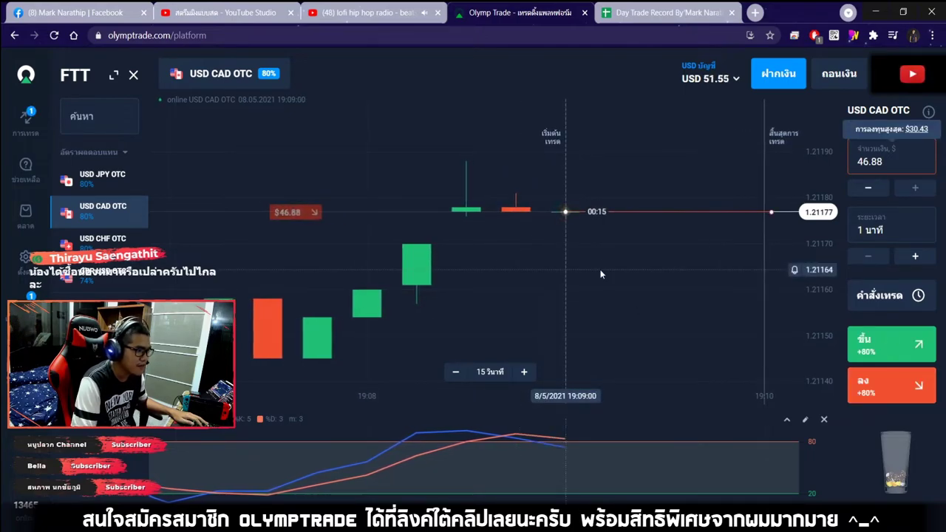
Draw a white freehand arrow above the candles along the longer USD CAD OTC downtrend.
scroll(619, 272, "down", 5)
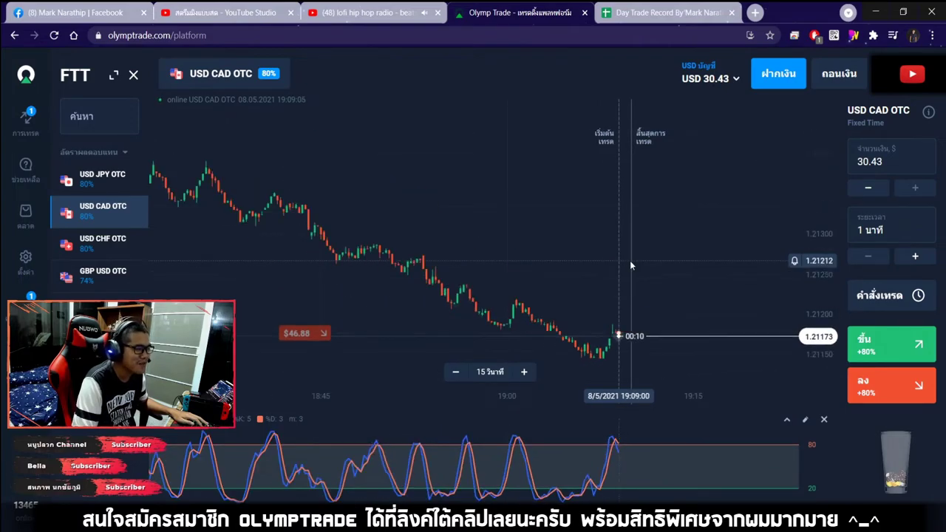
scroll(628, 259, "down", 2)
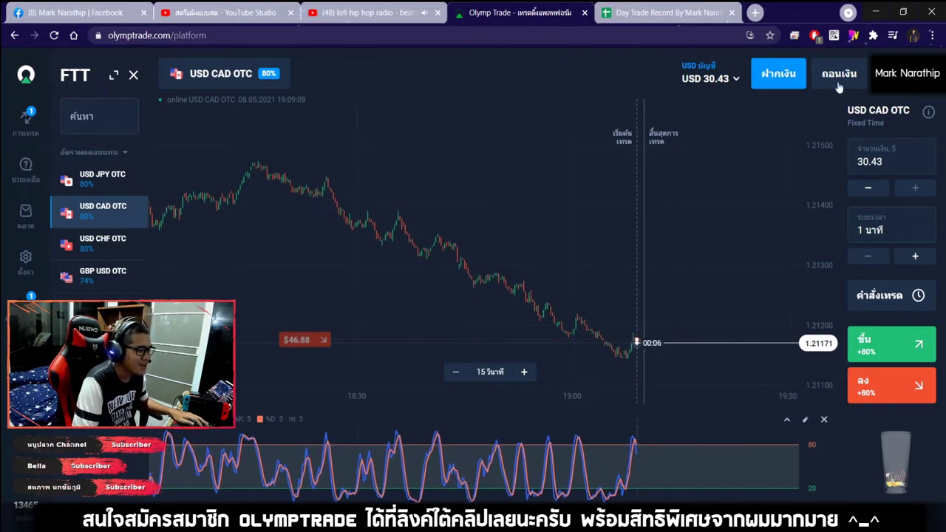
key("ctrl+alt+g")
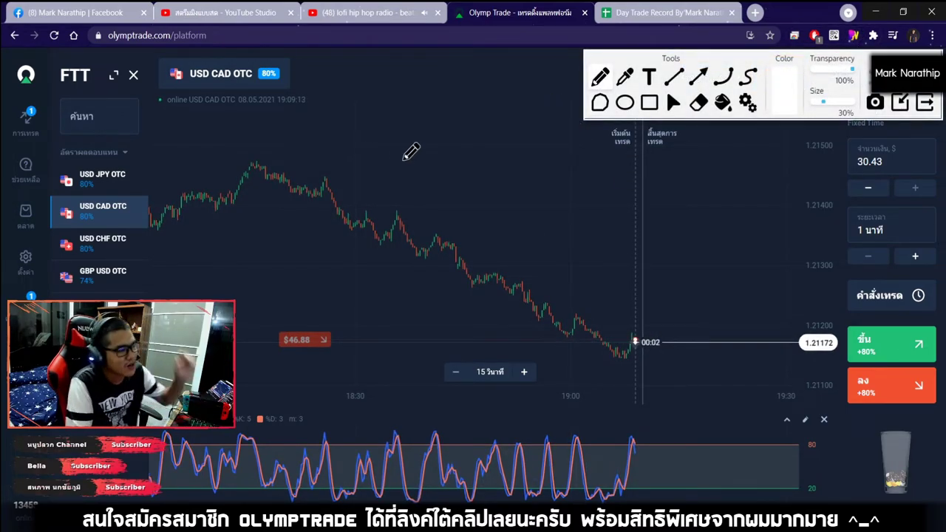
left_click_drag(281, 137, 649, 292)
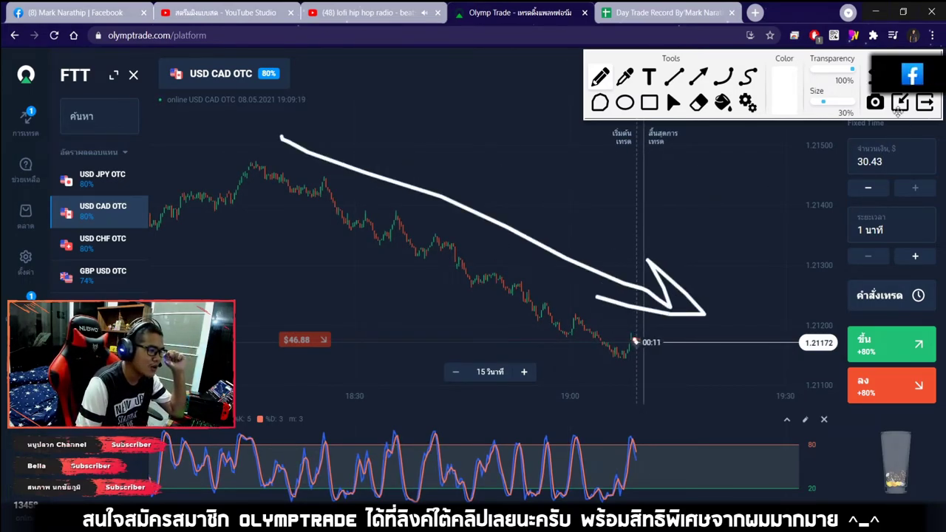
Clear the trend arrow and circle the recent upward pullback on the USD CAD OTC candles with the pen.
left_click(919, 96)
left_click(671, 103)
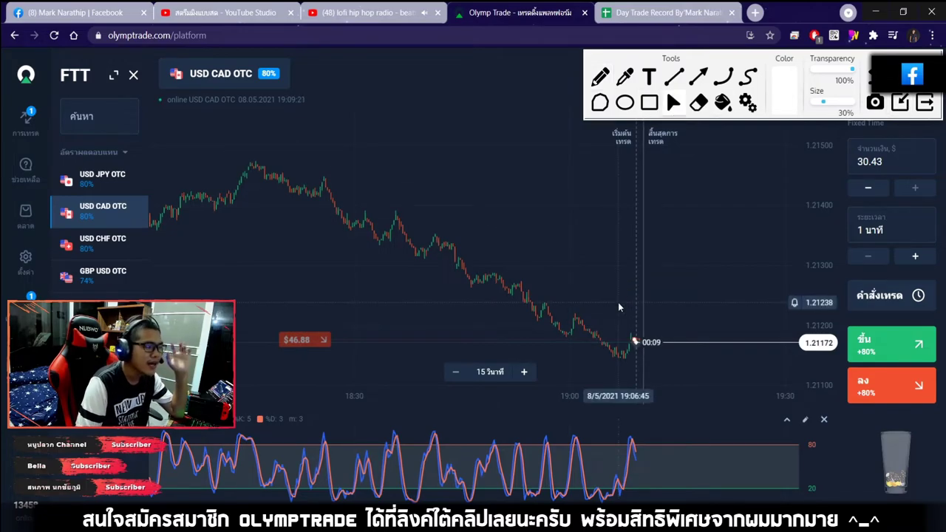
scroll(675, 274, "up", 5)
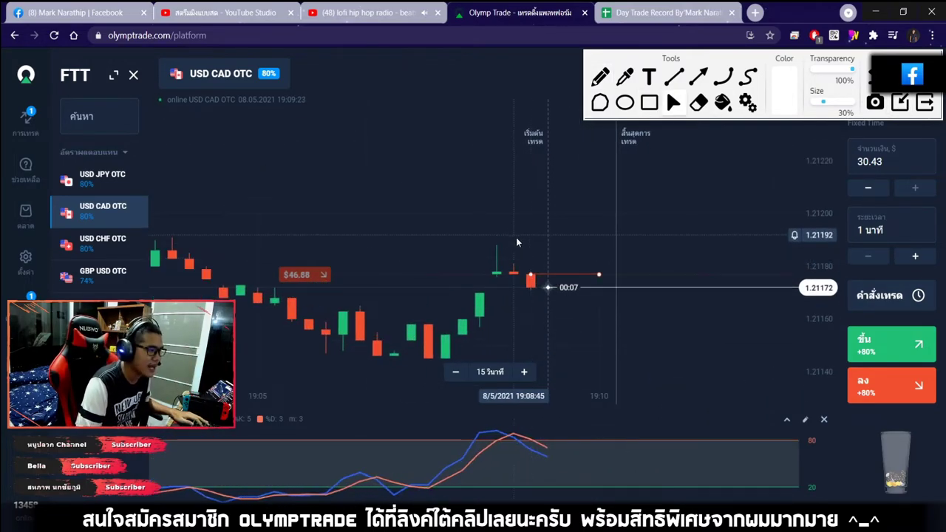
scroll(517, 234, "up", 2)
left_click(600, 78)
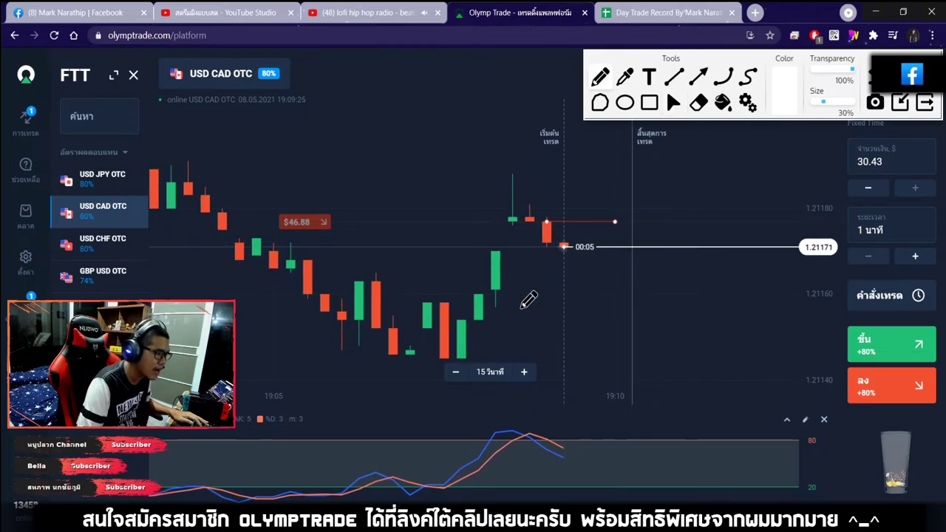
left_click_drag(553, 219, 505, 346)
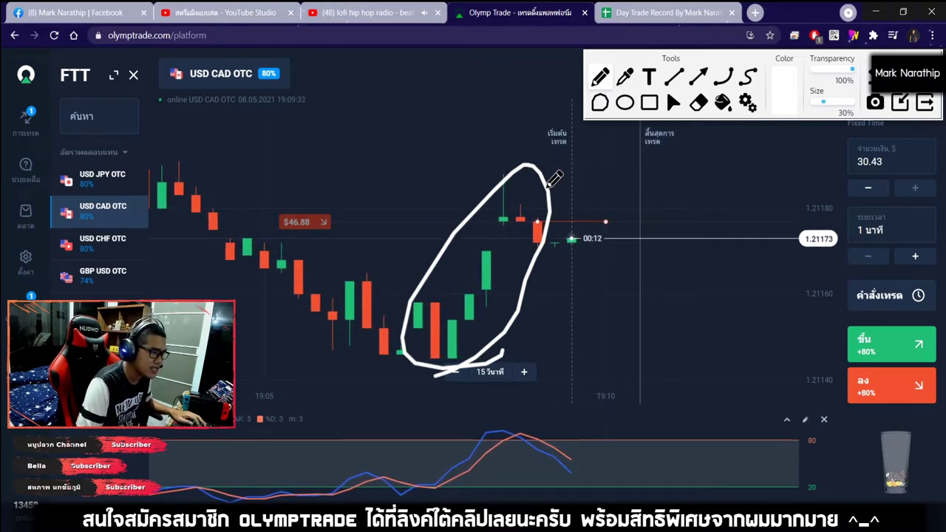
Draw three downward arrows beside the circled pullback and circle the Stochastic line crossover, ending the annotation.
mouse_move(590, 183)
left_mouse_down()
mouse_move(705, 341)
mouse_move(725, 289)
left_mouse_up()
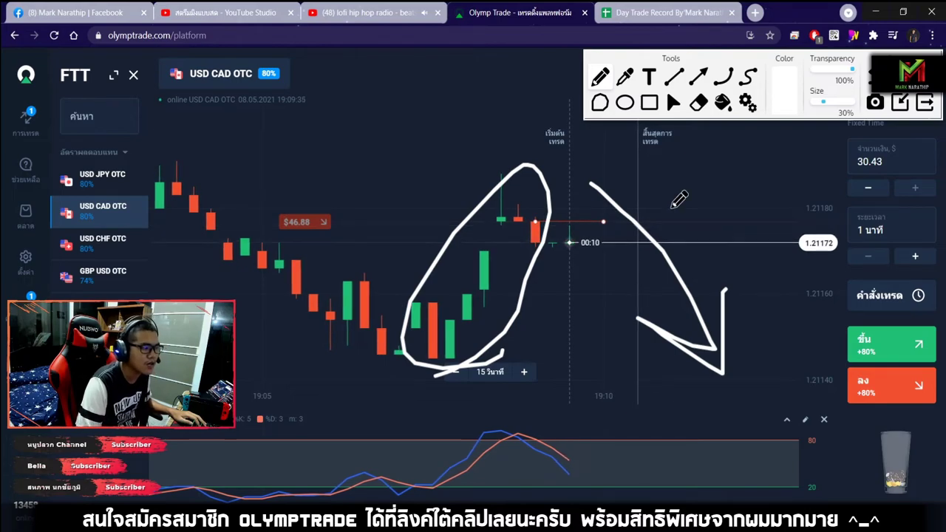
mouse_move(681, 152)
left_mouse_down()
mouse_move(749, 274)
mouse_move(791, 284)
left_mouse_up()
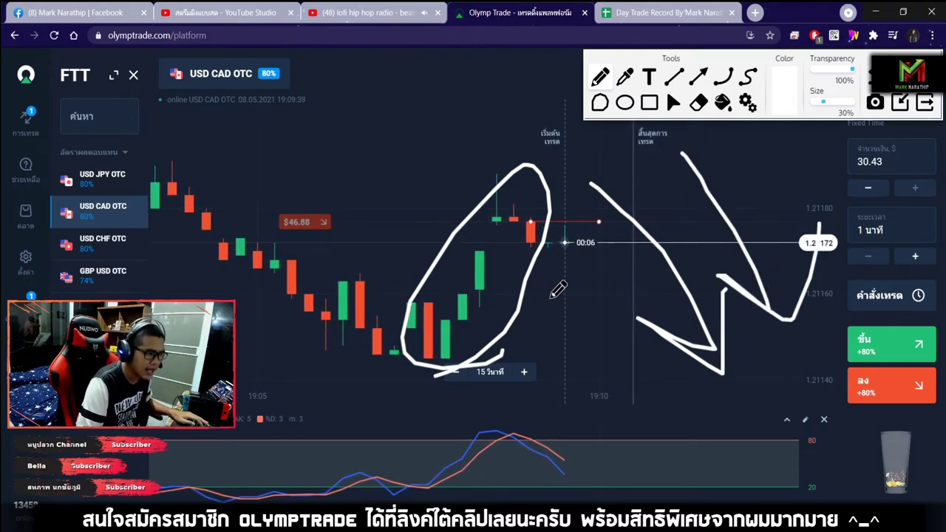
mouse_move(480, 423)
left_mouse_down()
mouse_move(520, 422)
mouse_move(511, 451)
left_mouse_up()
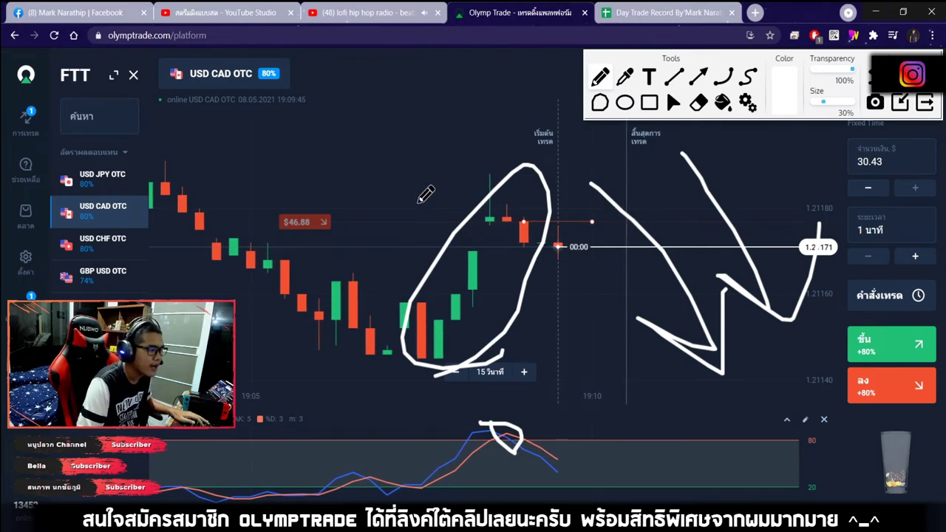
left_click_drag(620, 370, 640, 330)
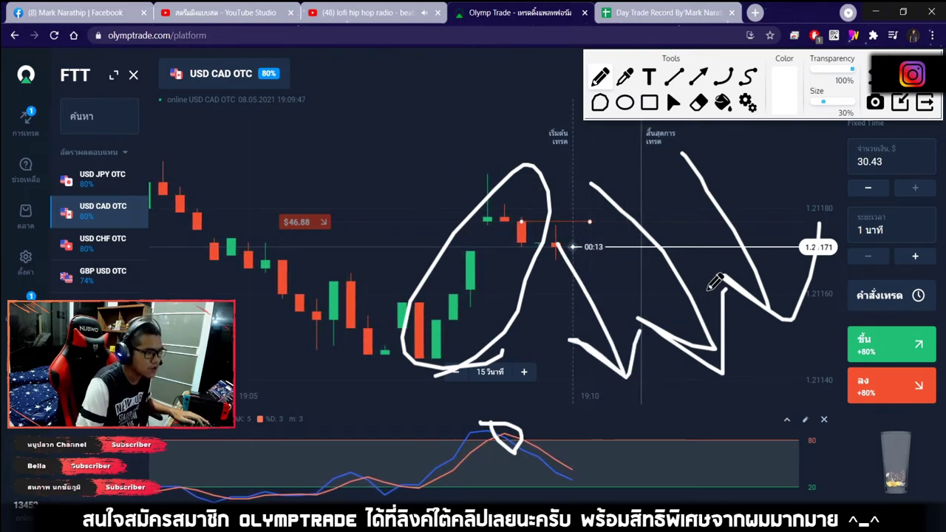
left_click(924, 102)
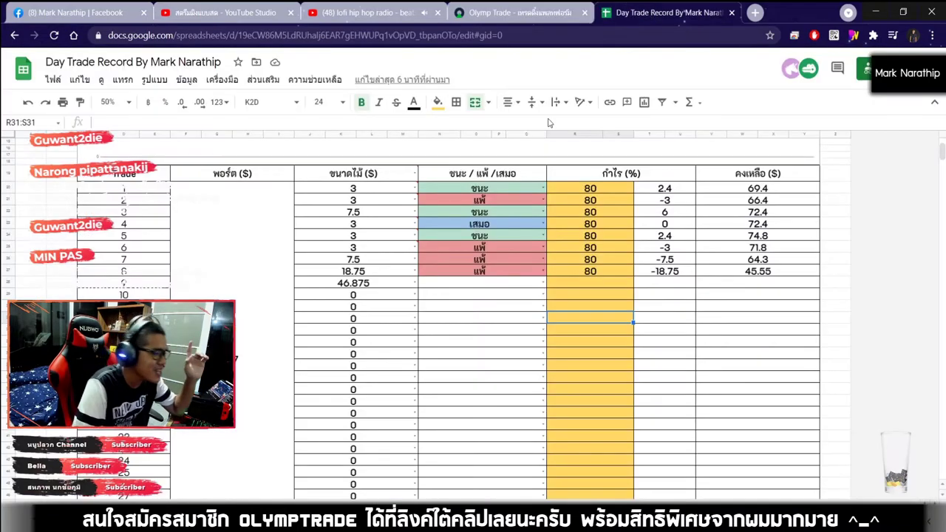
Record trade 9's result as ชนะ in the Google Sheets trade log.
left_click(650, 13)
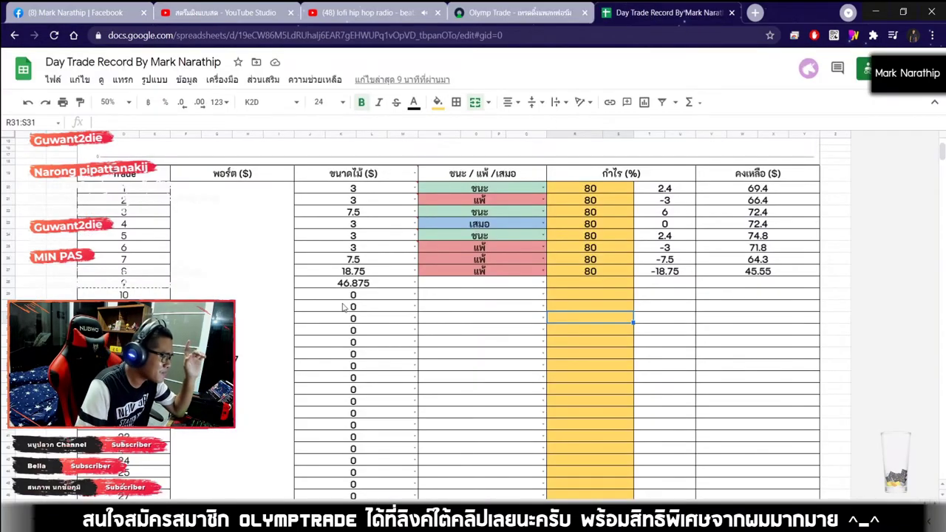
scroll(456, 285, "down", 2)
scroll(480, 318, "up", 3)
left_click(502, 354)
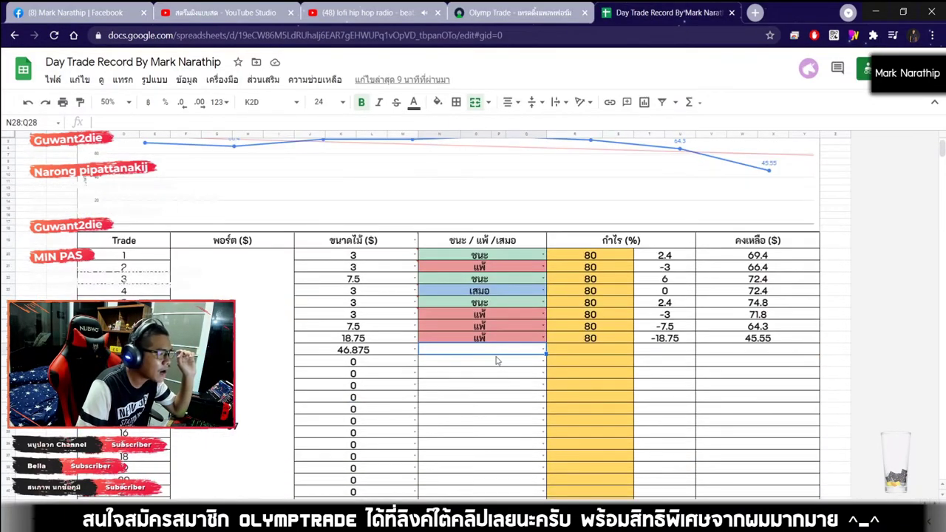
double_click(492, 355)
left_click(452, 365)
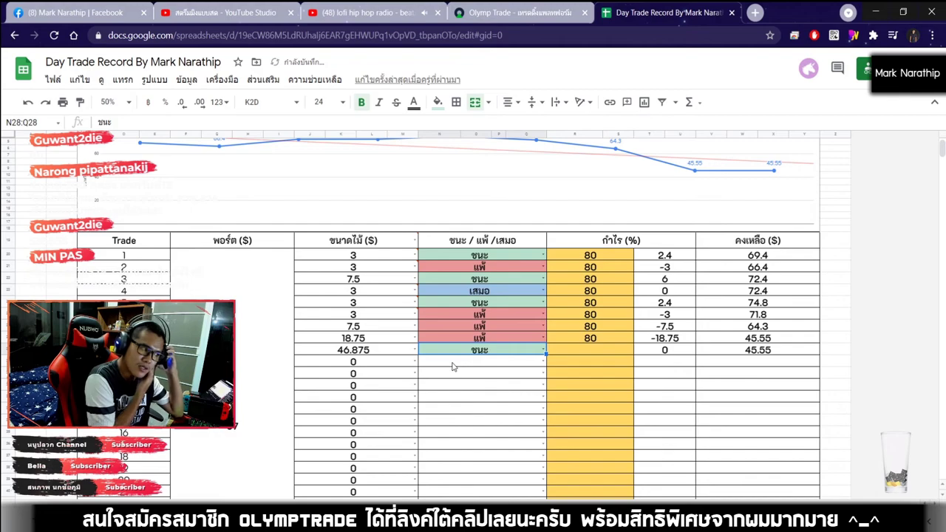
Set trade 9's profit rate to 80 in the log.
left_click(547, 10)
left_click(621, 10)
left_click(568, 355)
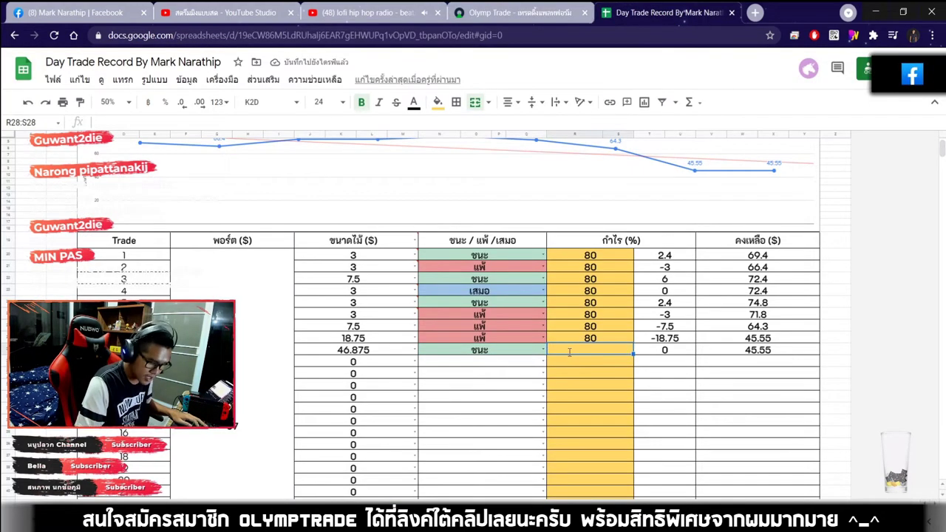
type("80")
key("Return")
scroll(631, 371, "up", 1)
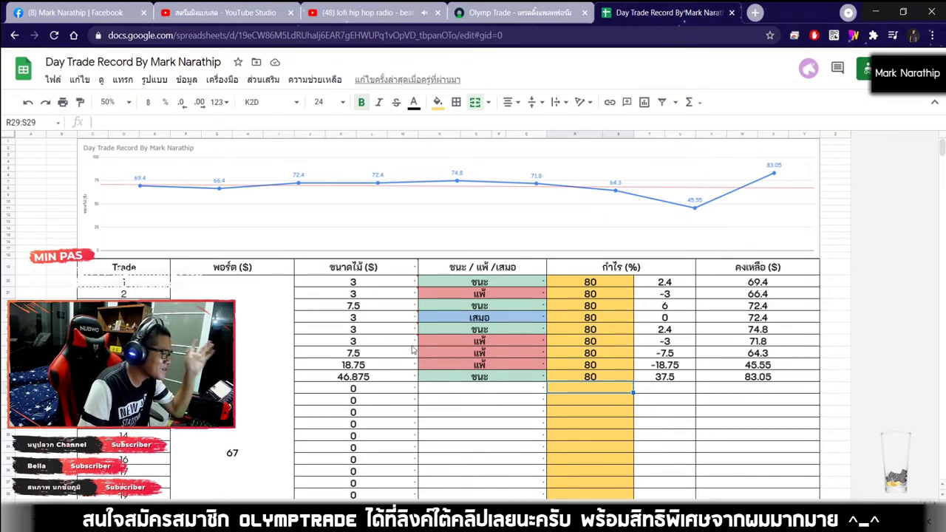
Examine trade 9's profit, size and result, trade 8's size, the total profit cell and the balance chart in the log.
mouse_move(415, 349)
scroll(616, 374, "down", 2)
left_click(668, 284)
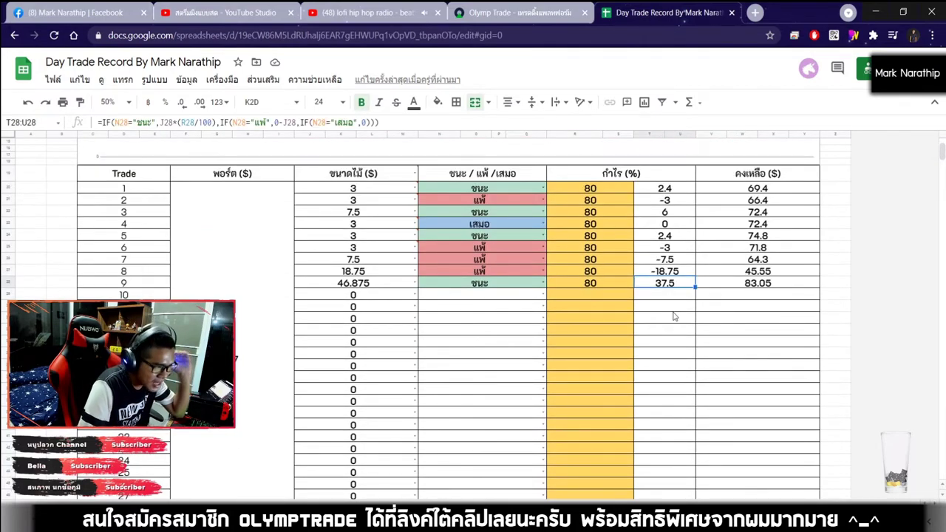
left_click(363, 283)
left_click(512, 285)
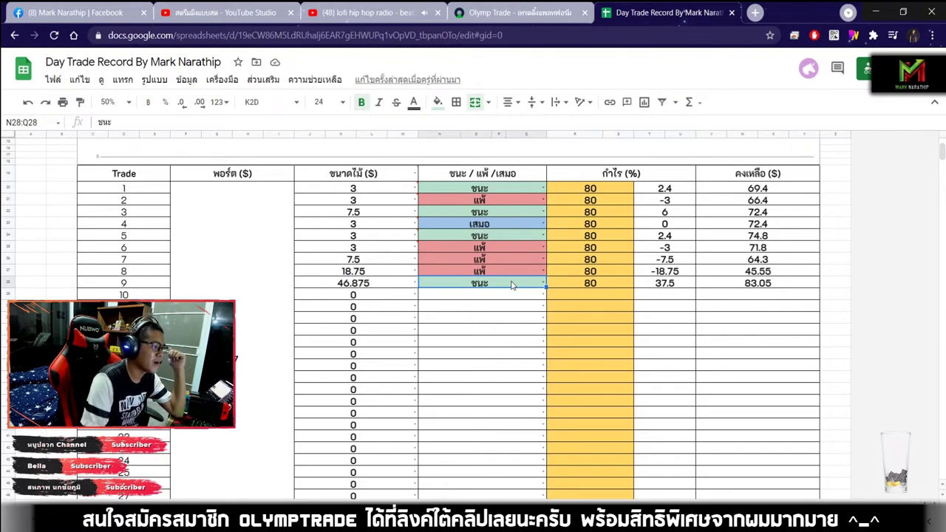
left_click(356, 260)
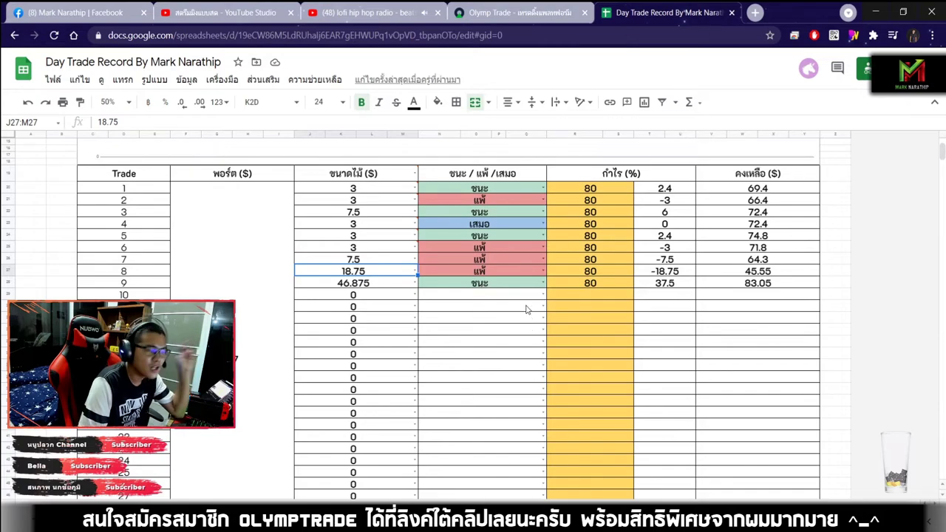
scroll(527, 315, "down", 5)
left_click(642, 238)
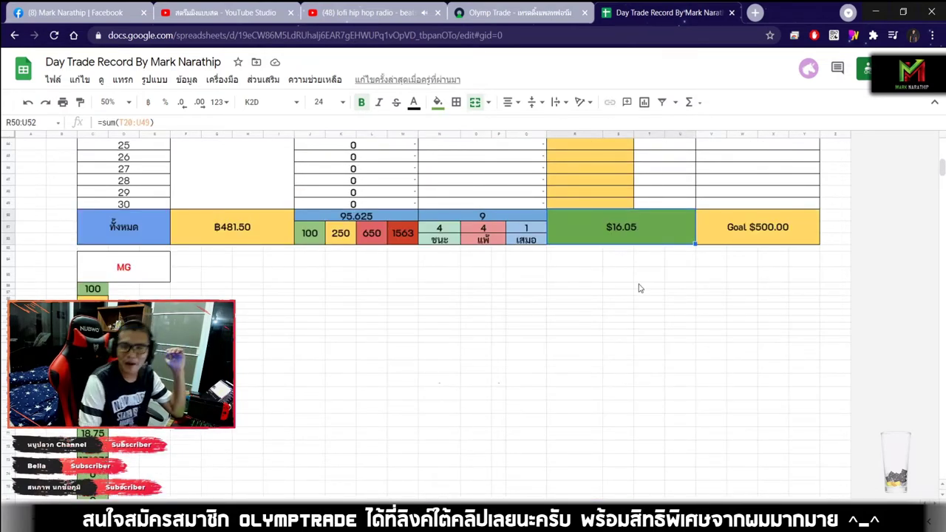
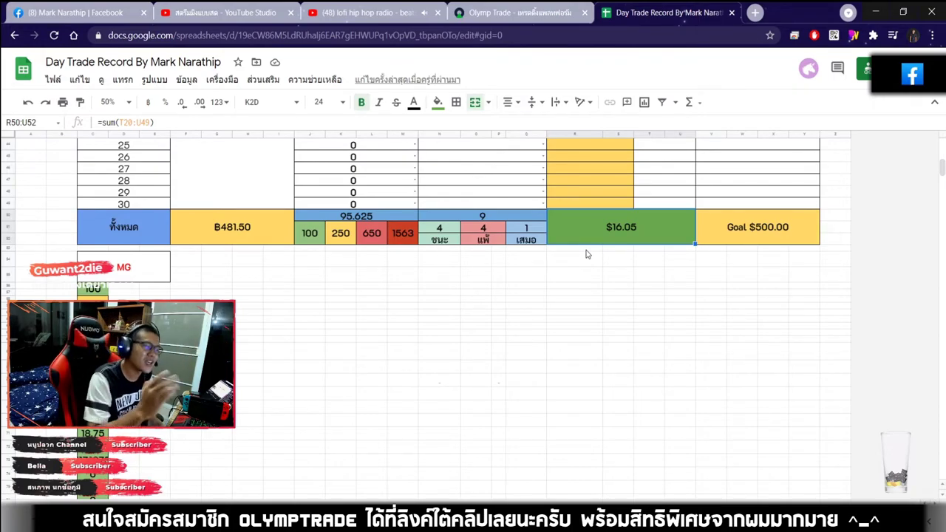
scroll(591, 242, "up", 5)
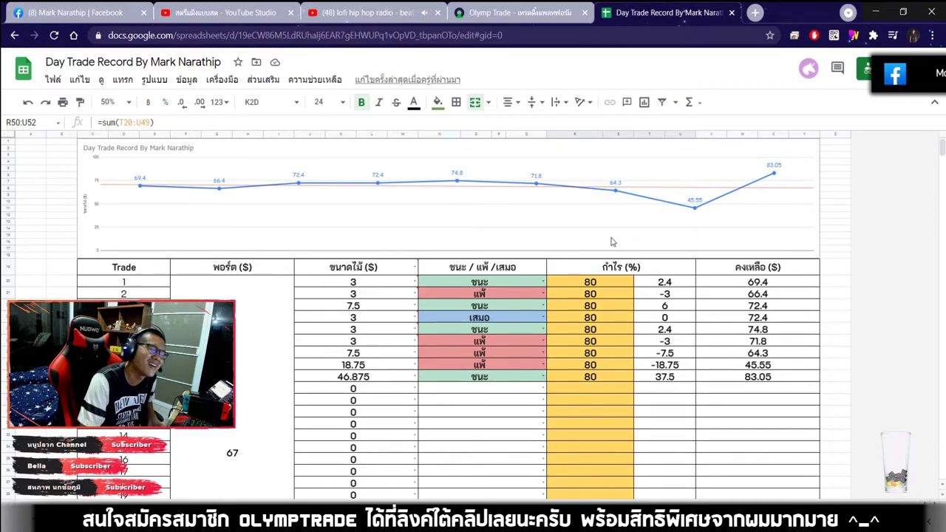
scroll(618, 229, "down", 5)
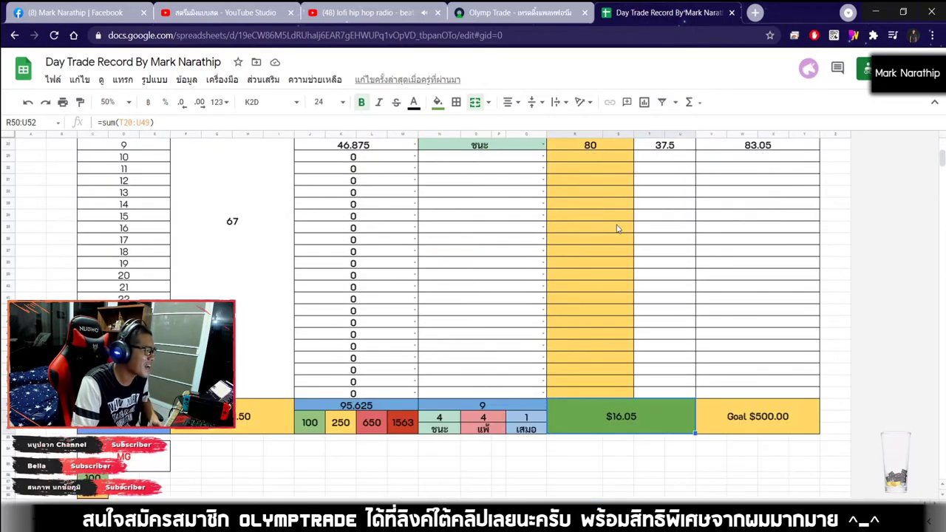
Switch to Olymp Trade and examine the longer and recent USD CAD OTC price movement.
left_click(493, 9)
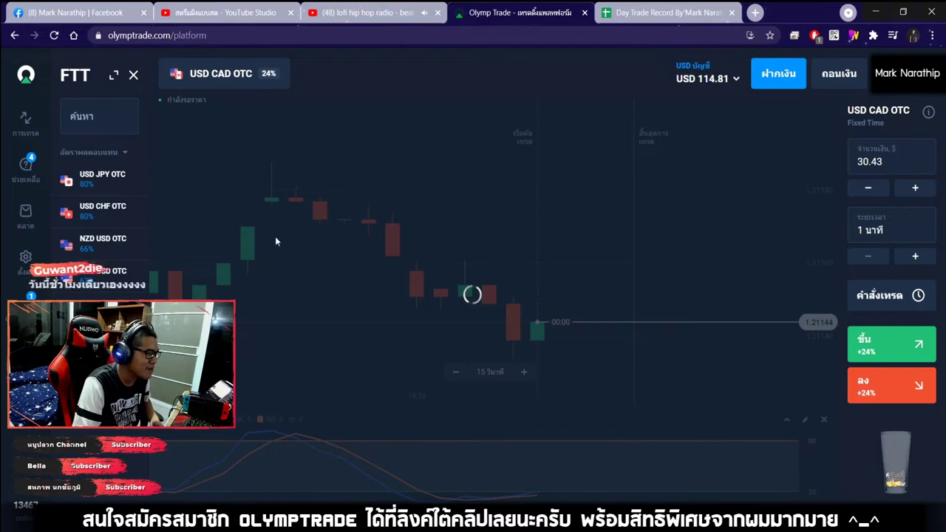
scroll(484, 212, "down", 8)
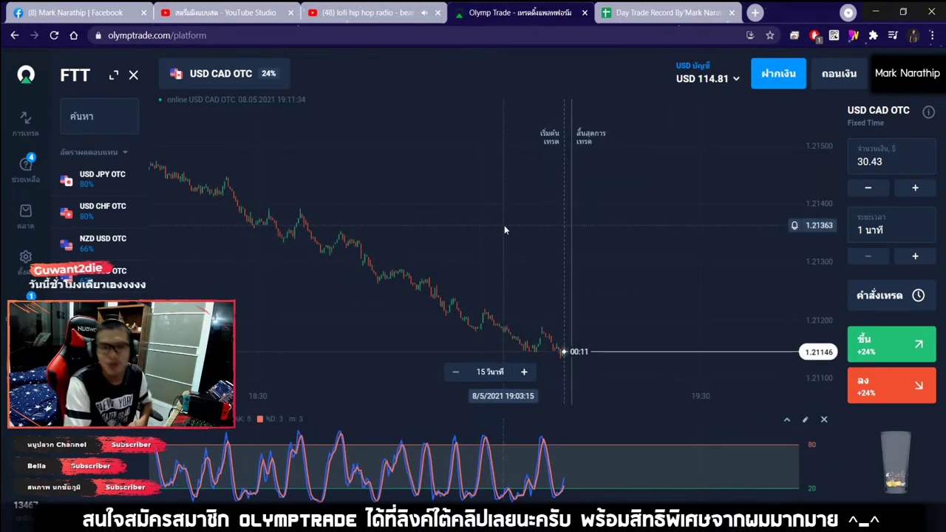
scroll(503, 220, "up", 2)
scroll(503, 220, "up", 3)
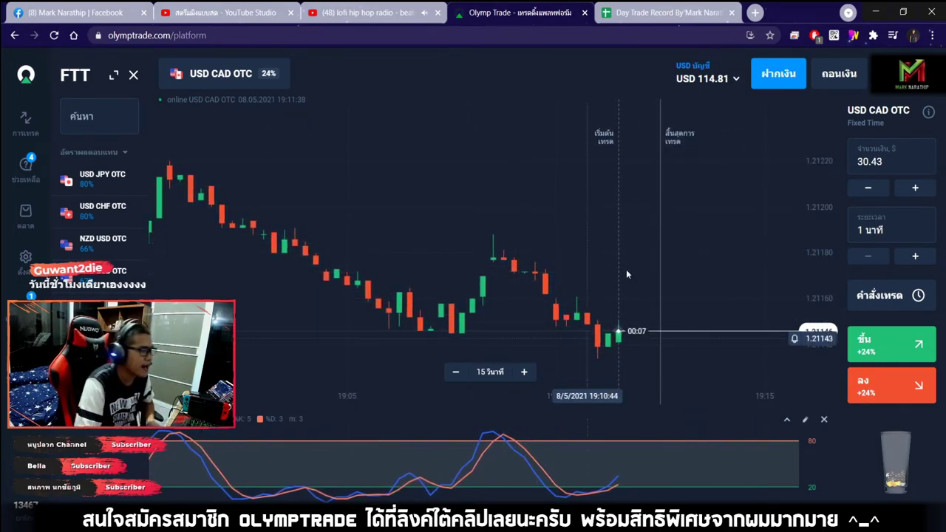
Switch to the Google Sheets trade log and examine the totals row's dollar profit, baht profit and trade count.
left_click(650, 13)
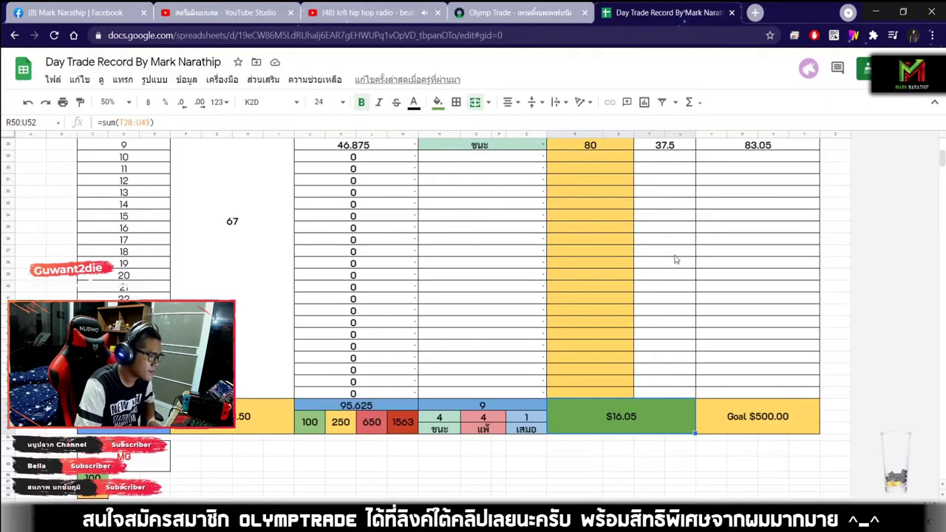
scroll(687, 237, "down", 5)
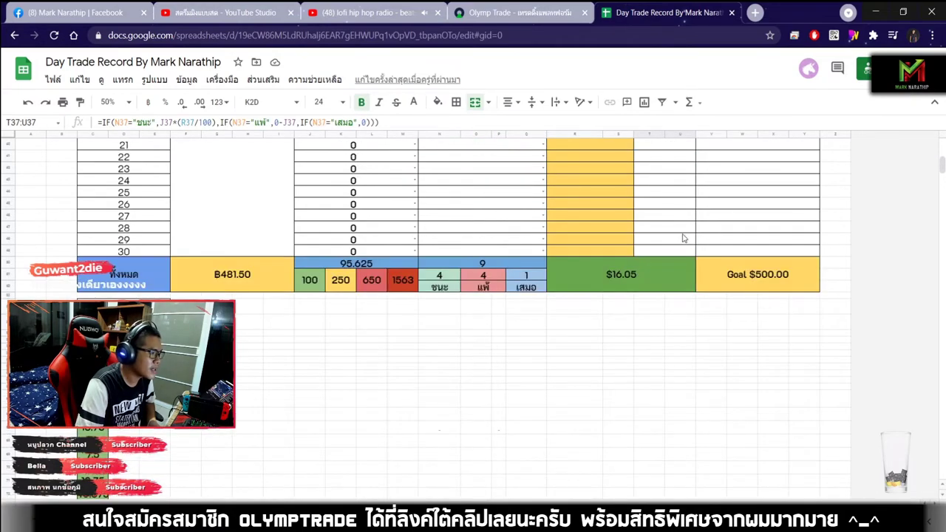
left_click(673, 226)
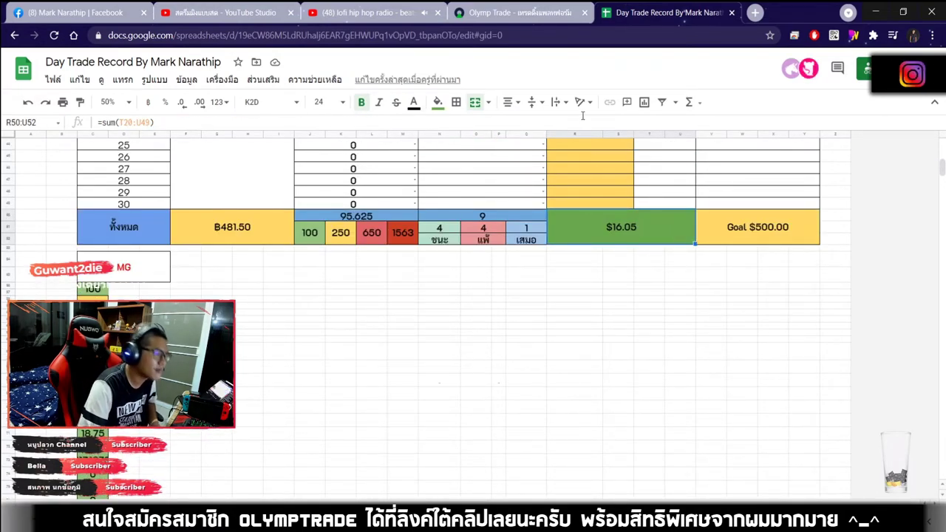
left_click(291, 222)
scroll(290, 220, "down", 1)
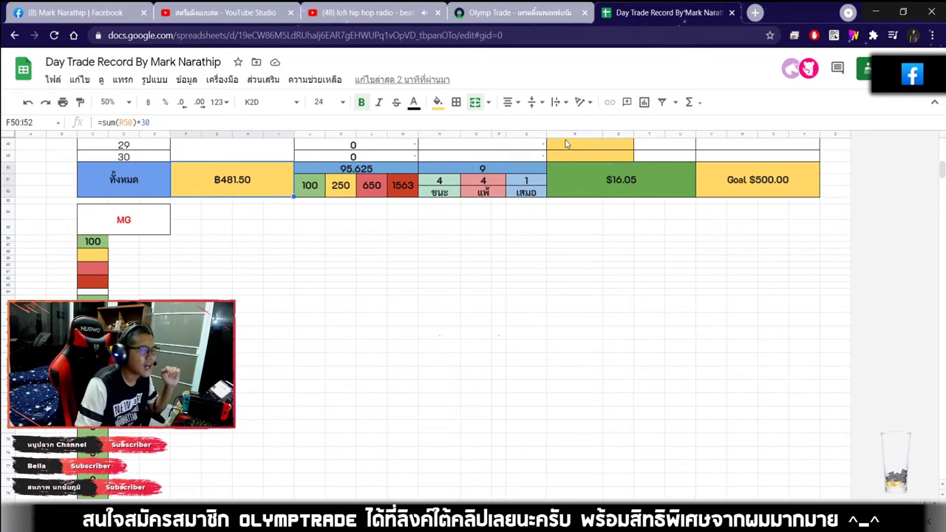
left_click(632, 216)
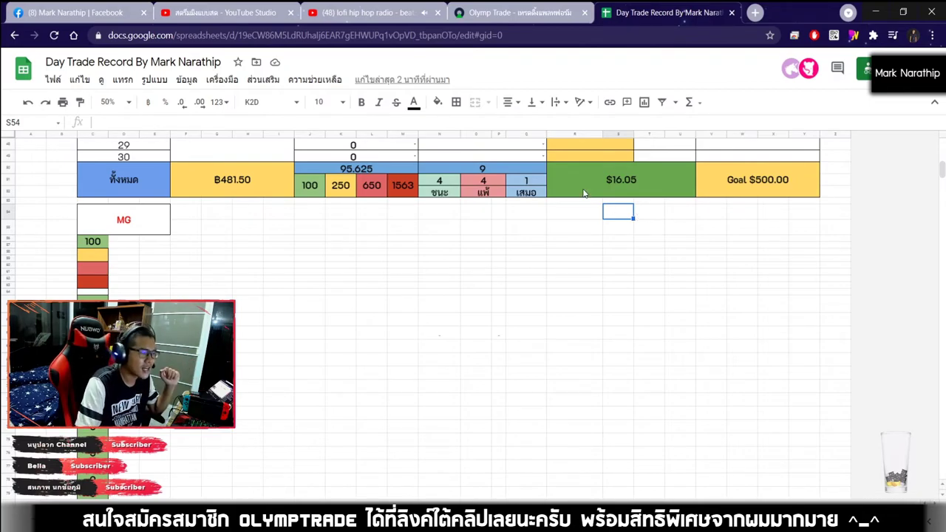
left_click(506, 170)
left_click(668, 180)
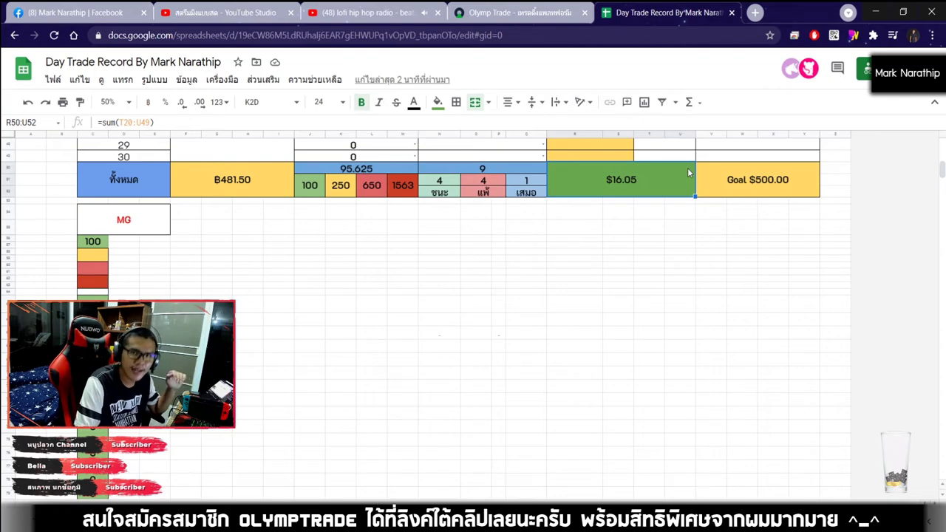
Switch to YouTube Studio and check the live stream's analytics and chat.
left_click(366, 14)
left_click(223, 17)
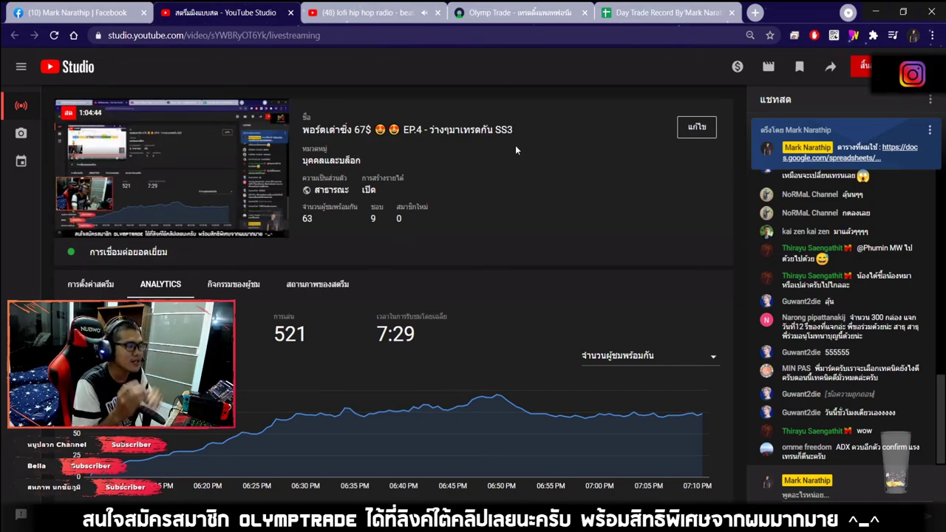
mouse_move(114, 102)
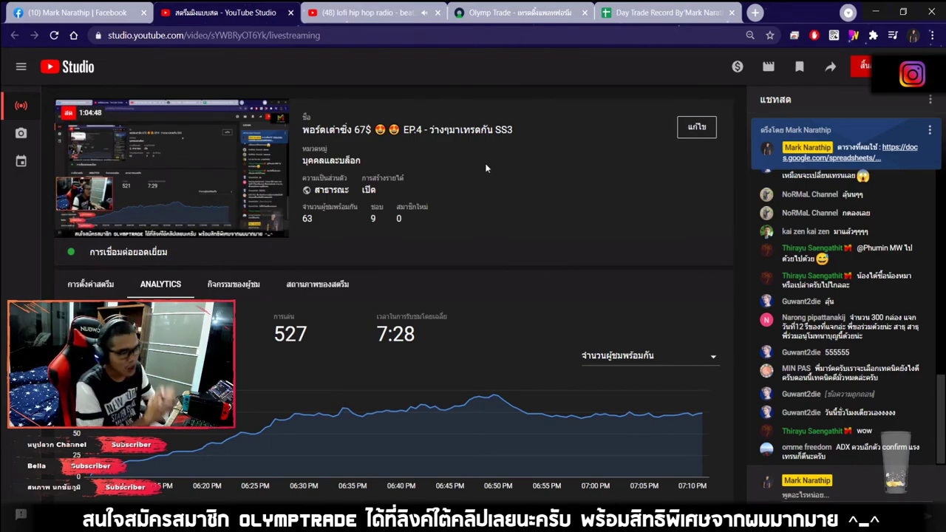
Return to the Google Sheets log and compare the total dollar profit with its baht conversion.
left_click(629, 20)
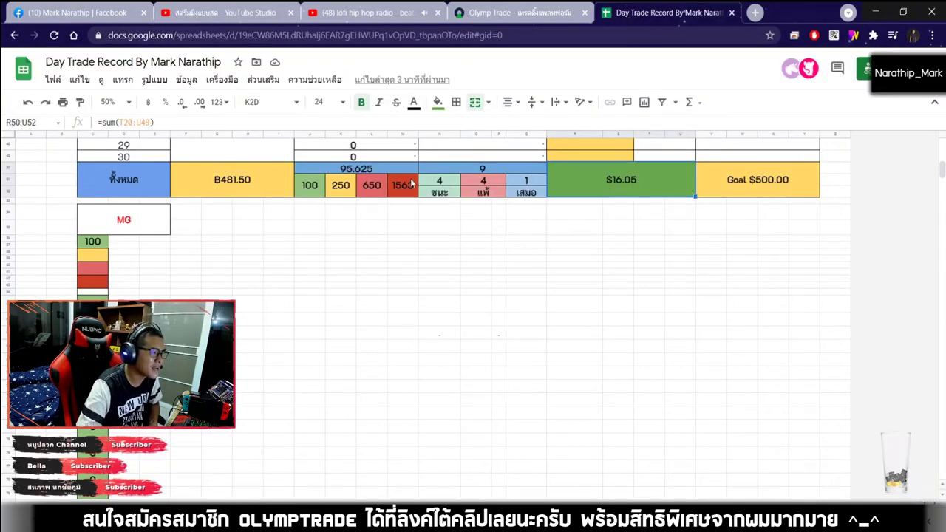
left_click(513, 169)
left_click(646, 196)
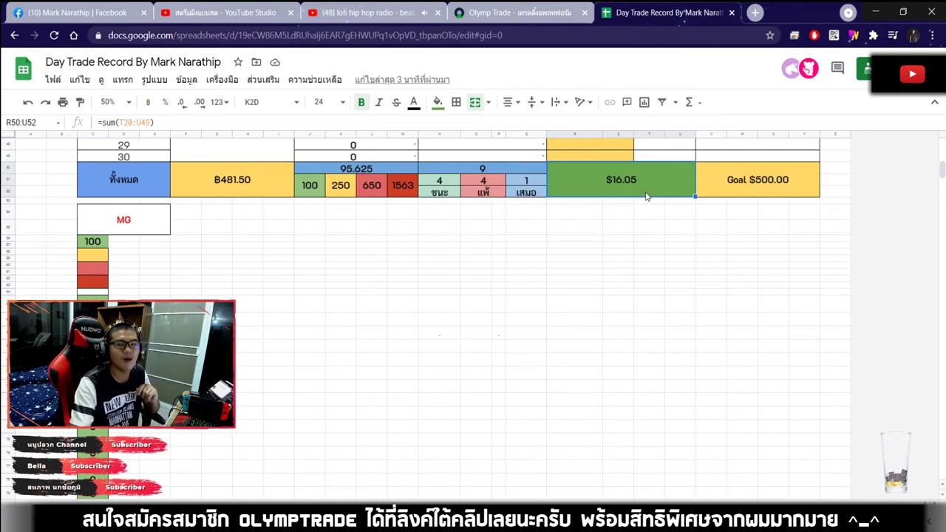
left_click(231, 186)
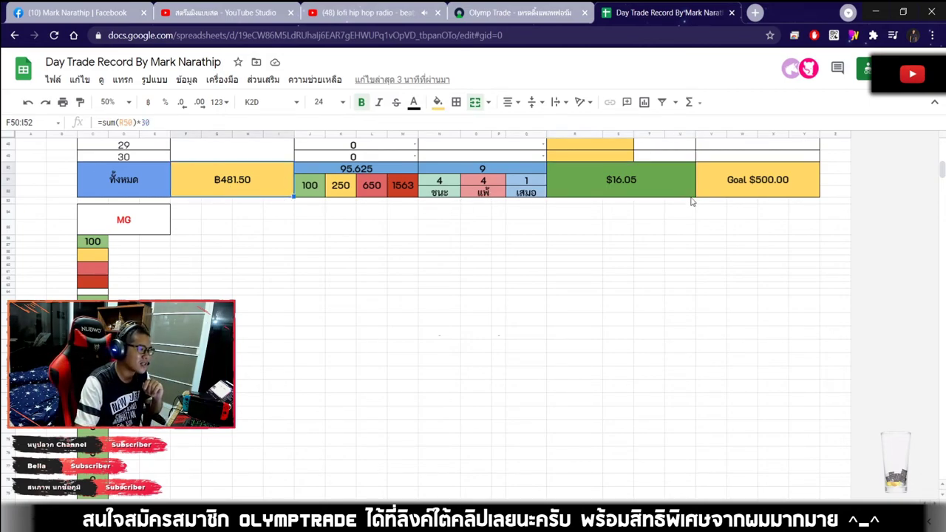
left_click(617, 181)
left_click(233, 183)
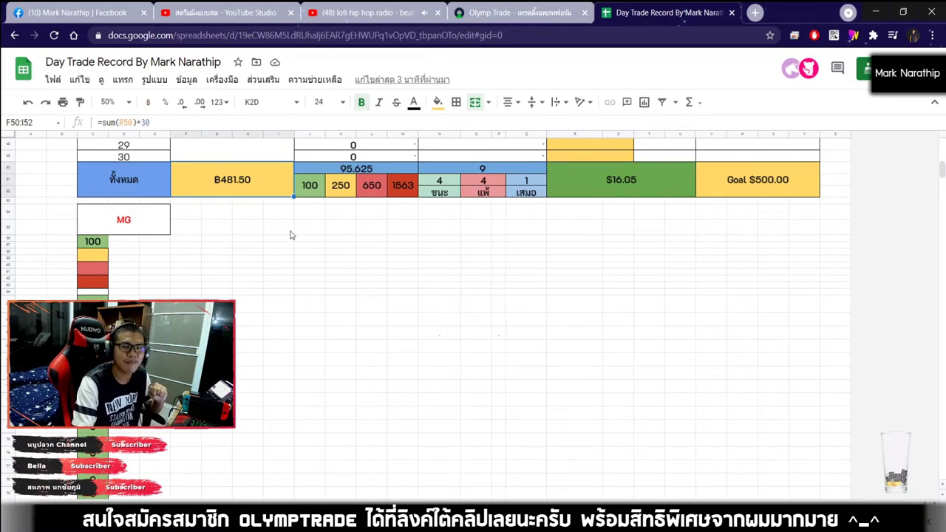
left_click(451, 227)
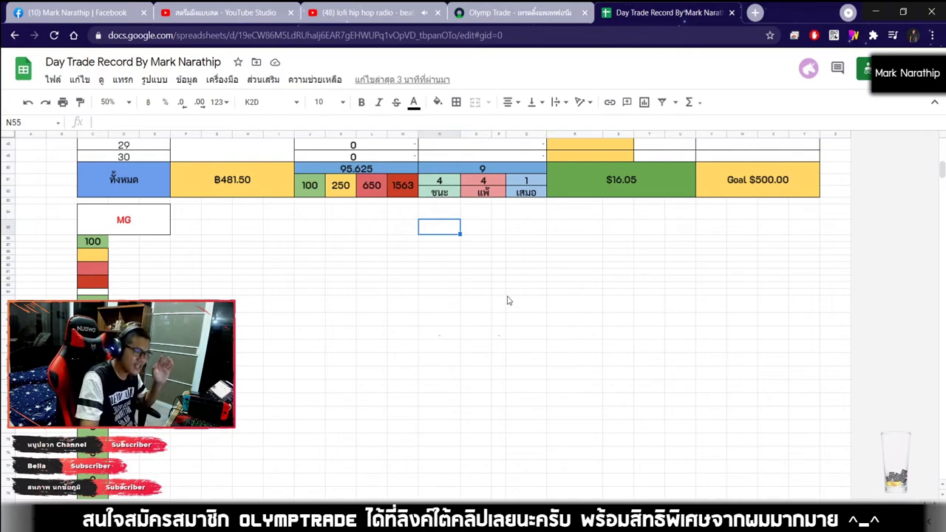
left_click(568, 213)
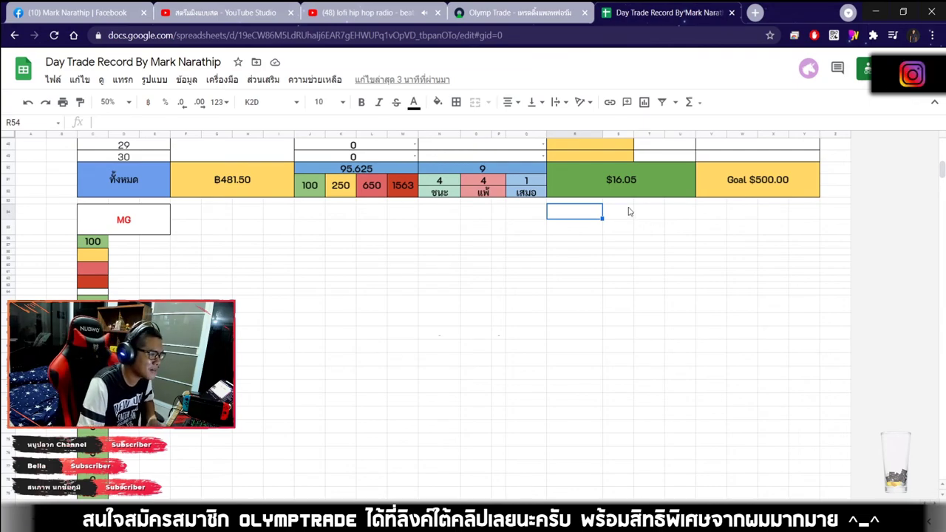
Review the log's balance chart and recorded trades, checking the YouTube Studio live chat in between.
scroll(629, 212, "up", 10)
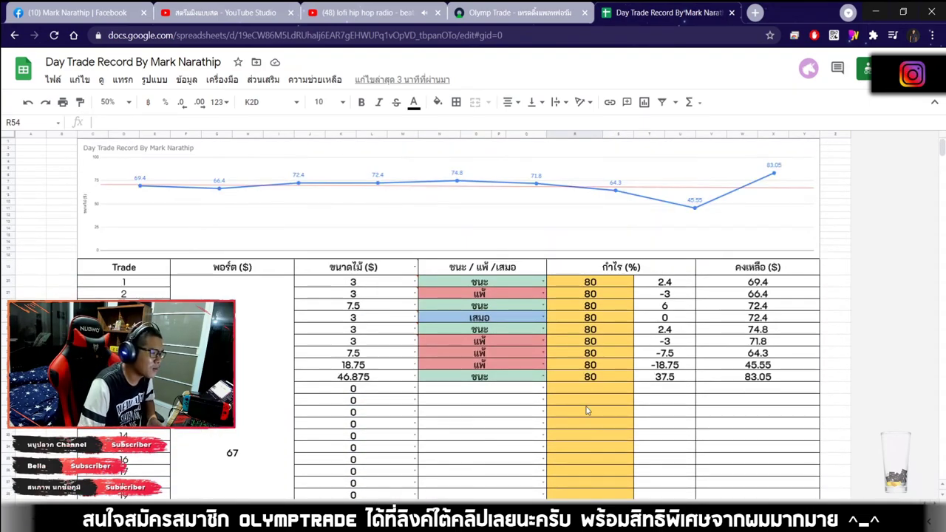
left_click(586, 404)
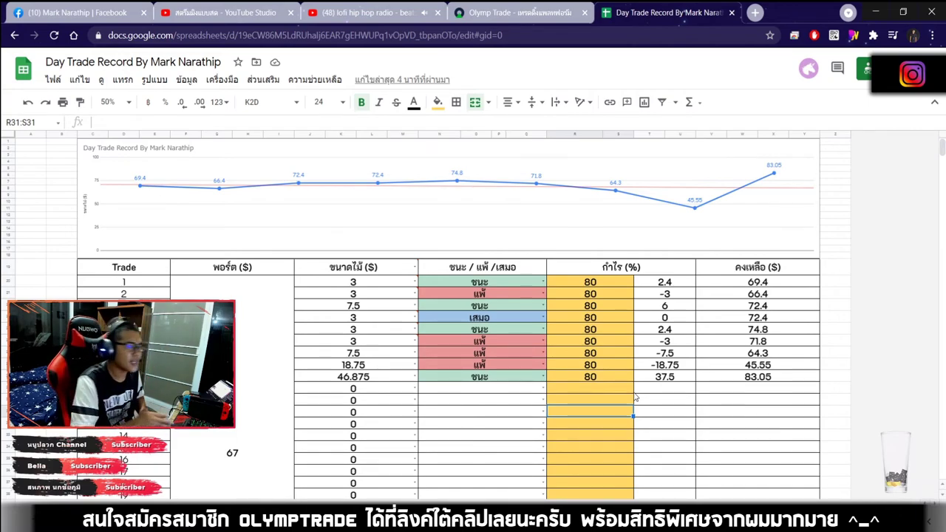
left_click(228, 18)
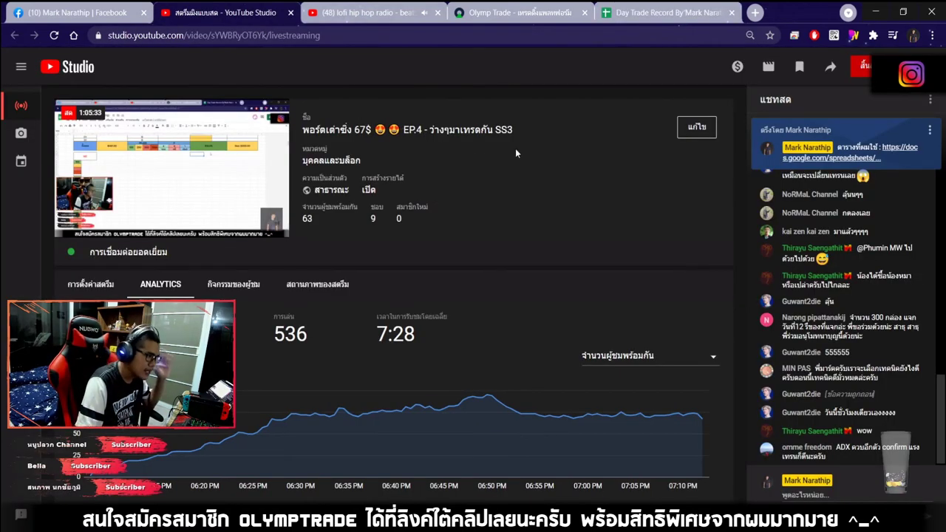
left_click(665, 12)
left_click(666, 402)
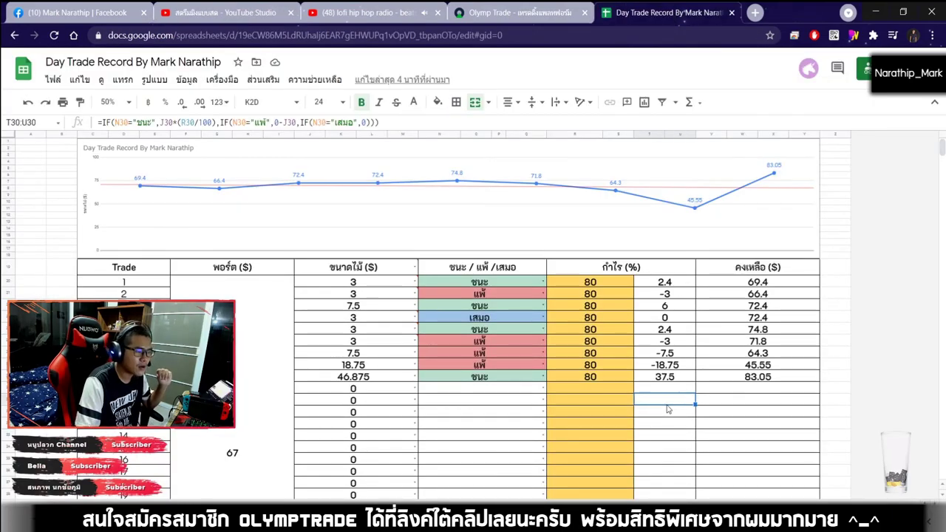